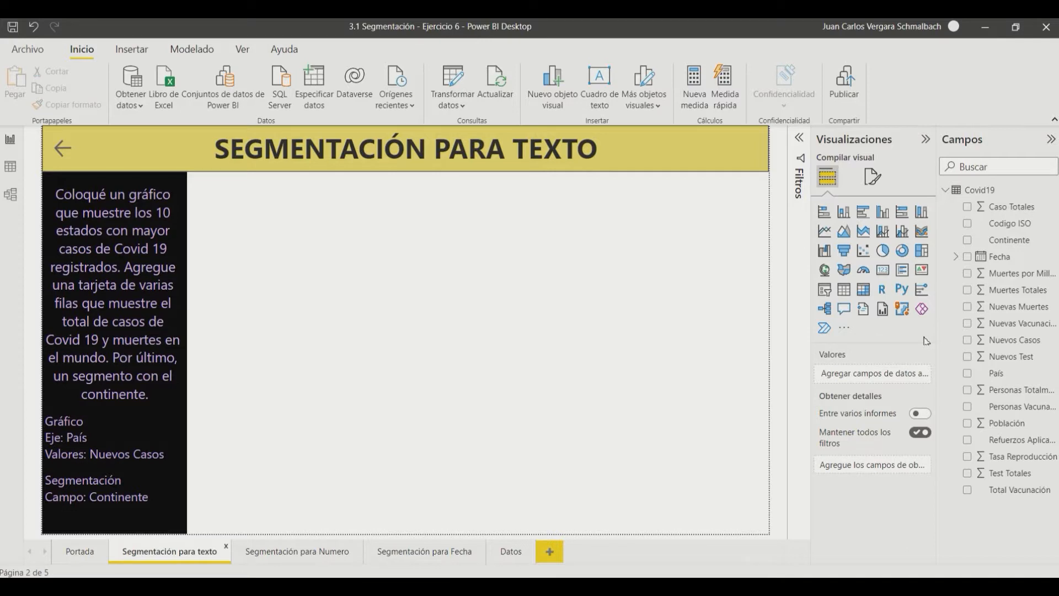
Create a stacked bar chart with País on the axis and Nuevos Casos as values, and look through its bars.
click(824, 211)
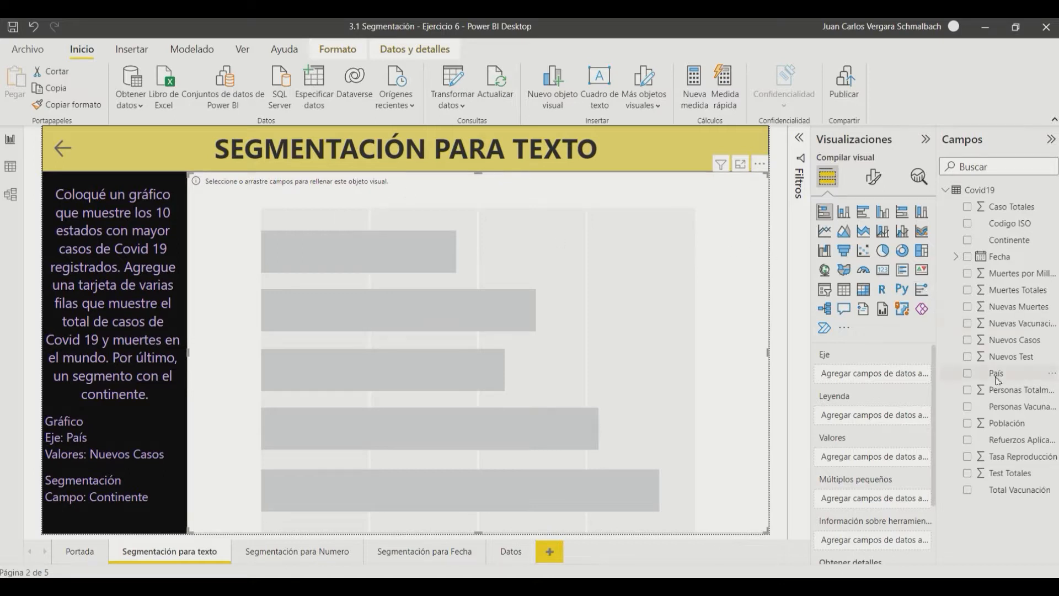
drag(998, 379, 863, 380)
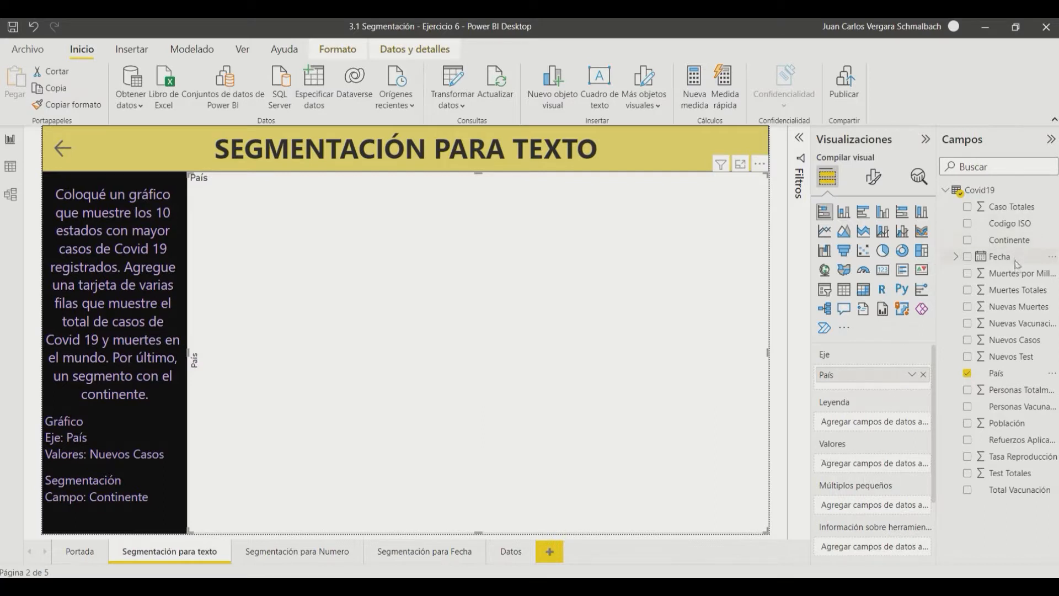
drag(1016, 351, 885, 474)
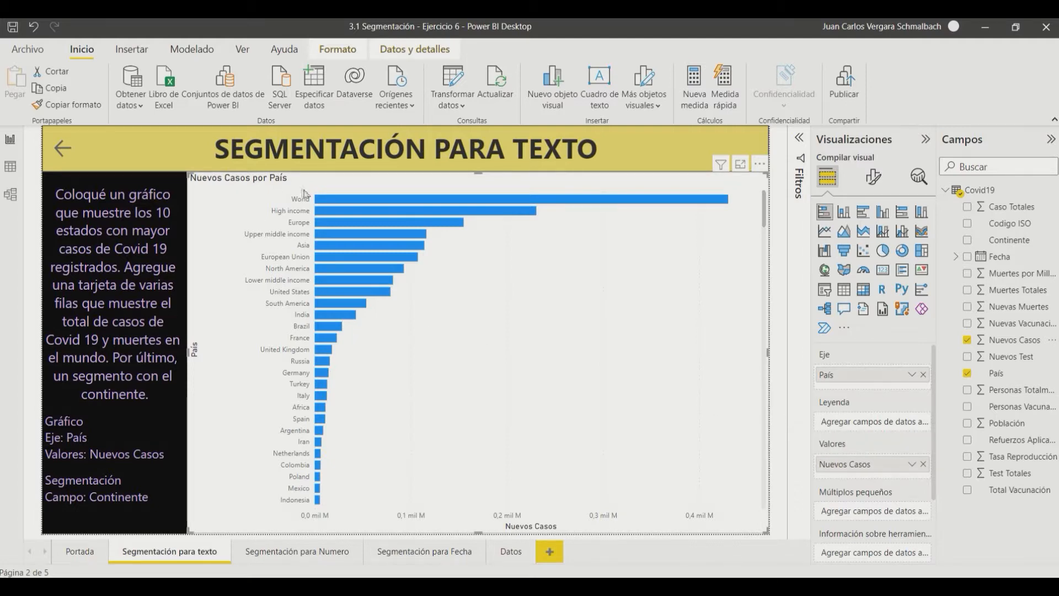
mouse_move(333, 204)
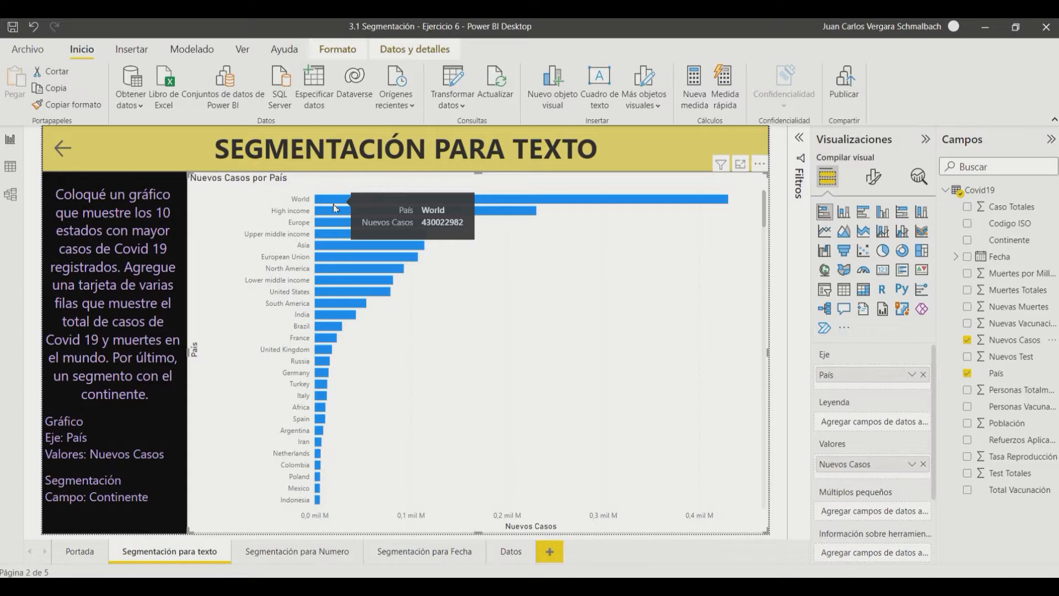
scroll(380, 295, down, 5)
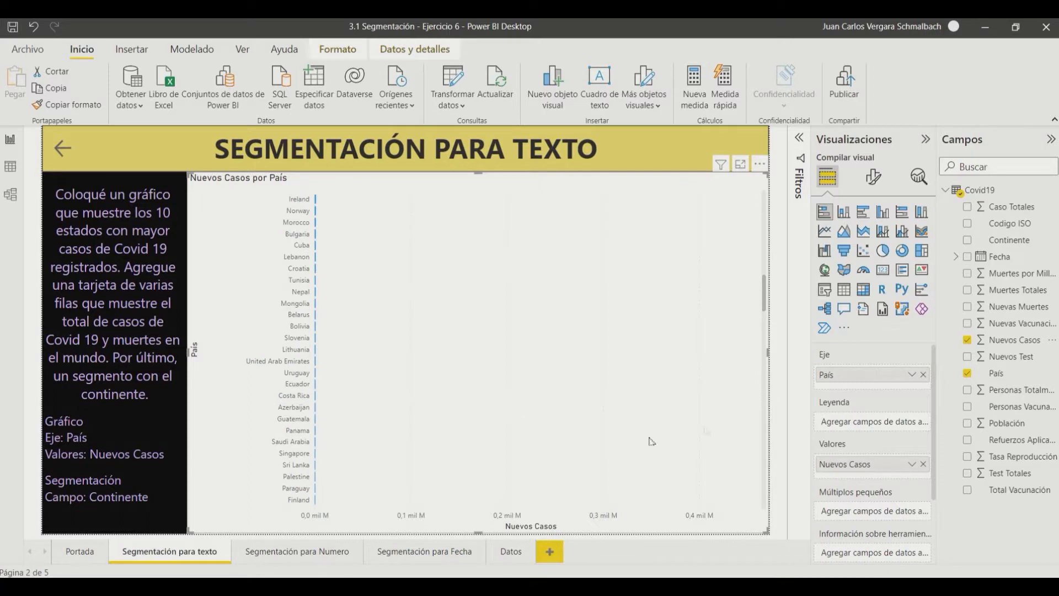
drag(764, 292, 764, 193)
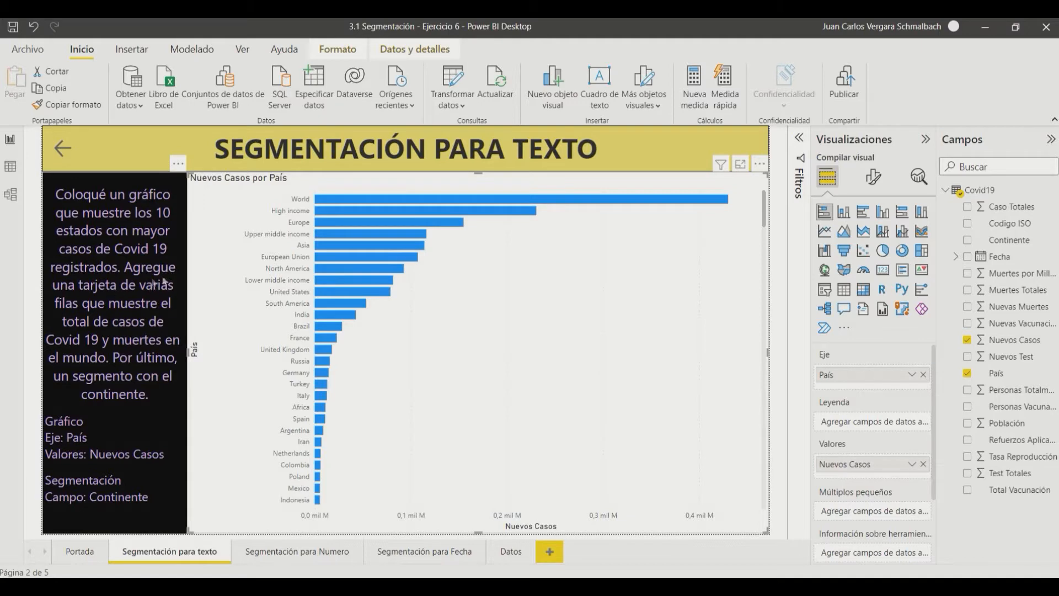
Add a País filter to the bar chart, set as Top N to the Superior 10 by Nuevos Casos, and apply it.
click(799, 139)
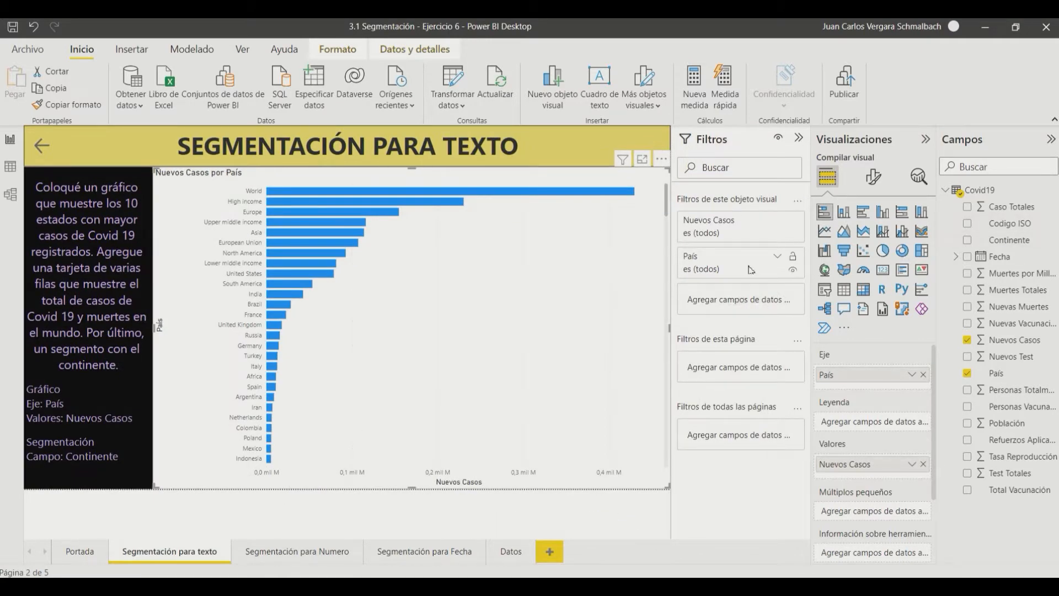
drag(1009, 375, 745, 304)
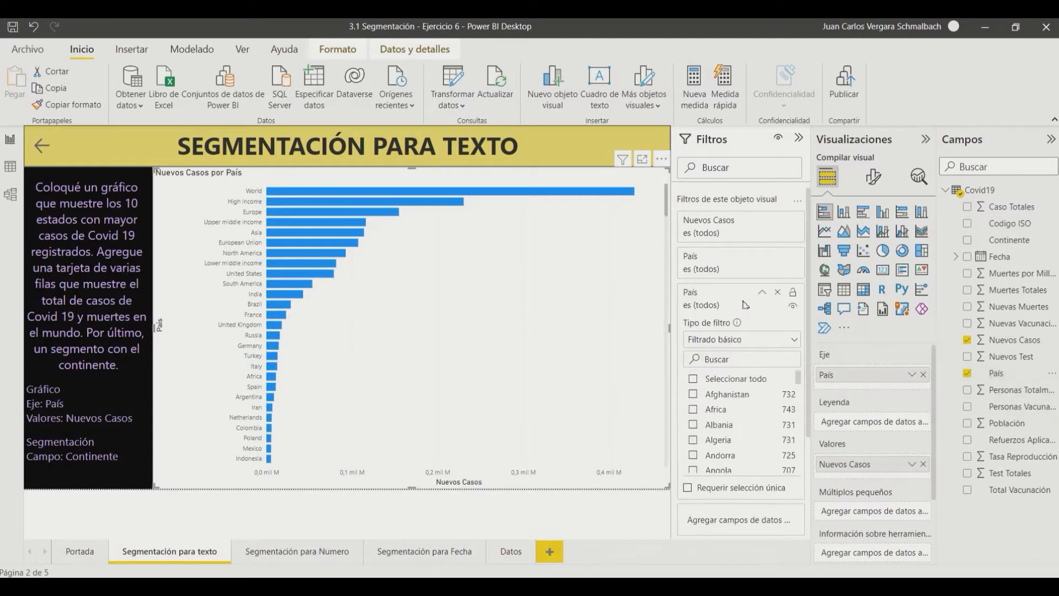
click(794, 339)
click(729, 393)
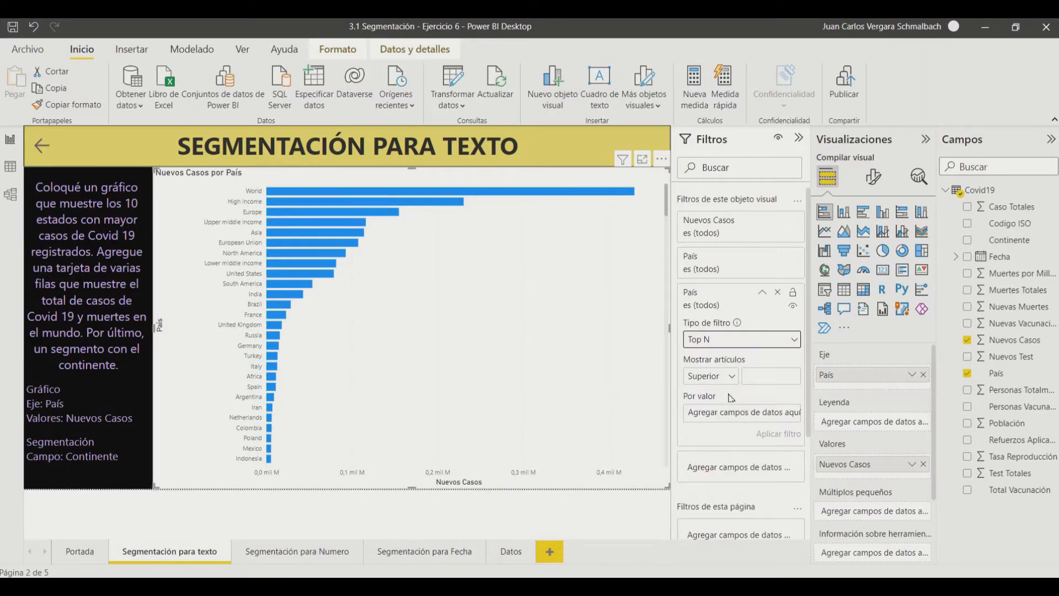
click(783, 381)
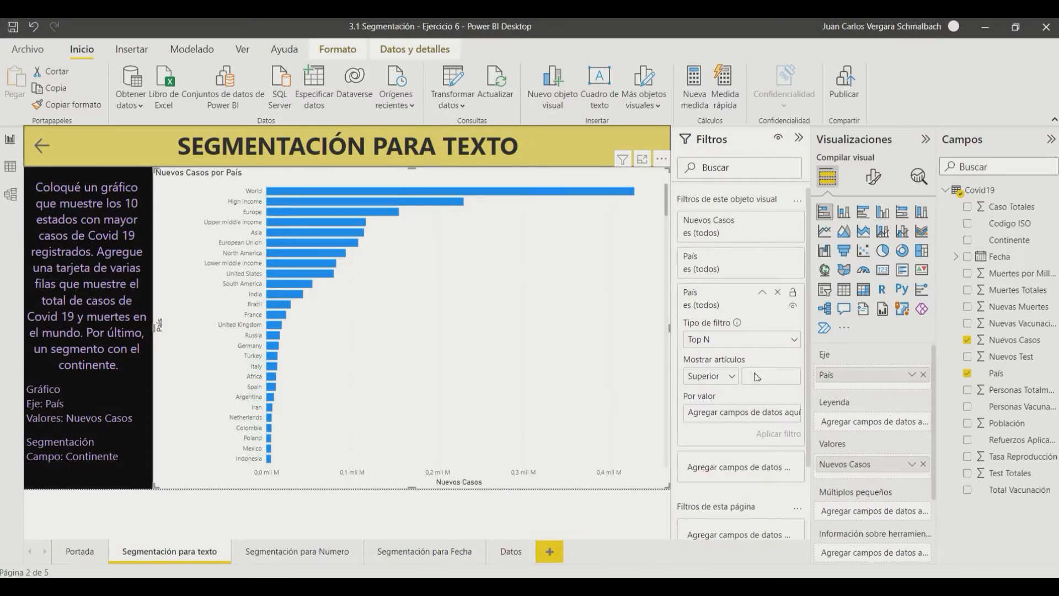
text(10)
drag(1026, 341, 765, 418)
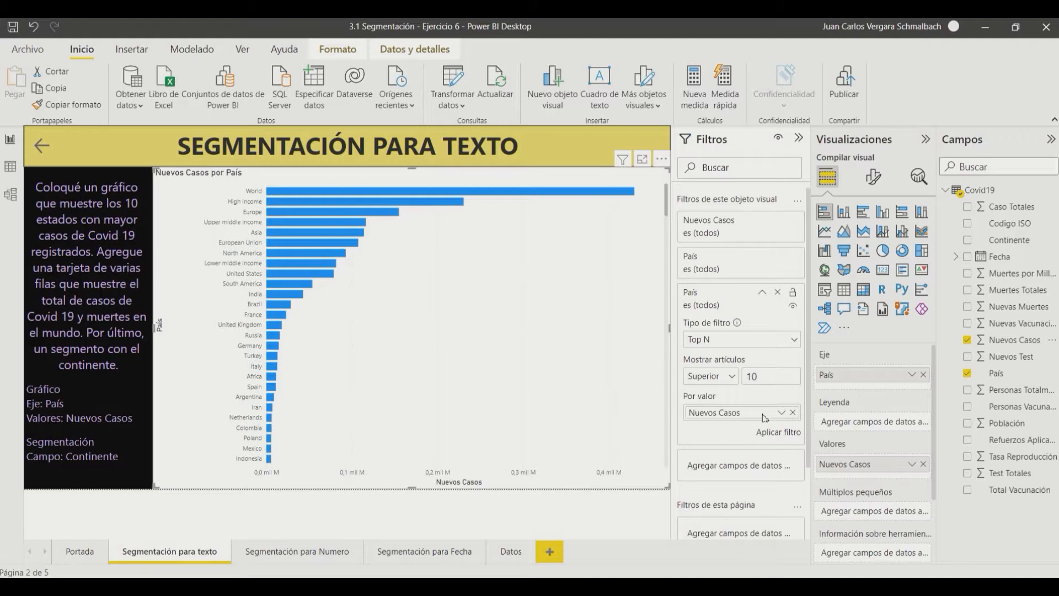
click(783, 438)
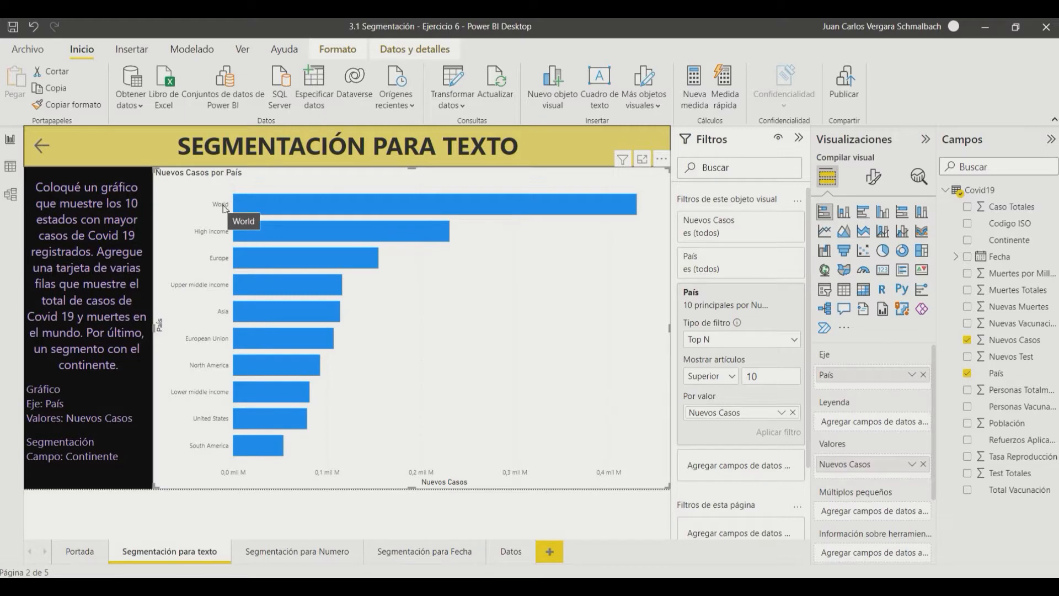
Exclude World, High income, Europe, Upper middle income and Asia from the bar chart.
right_click(270, 205)
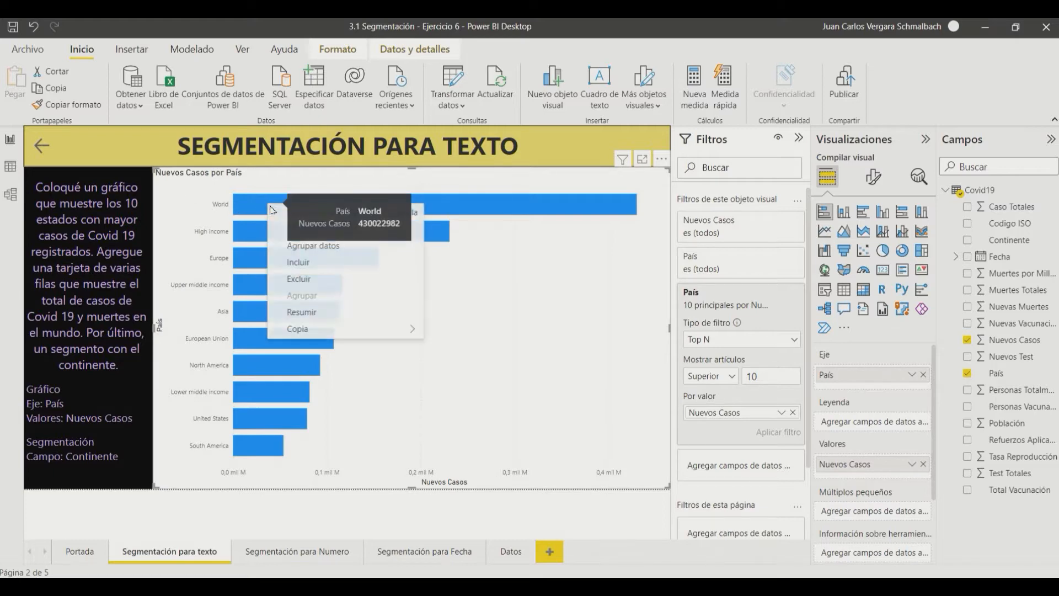
click(308, 279)
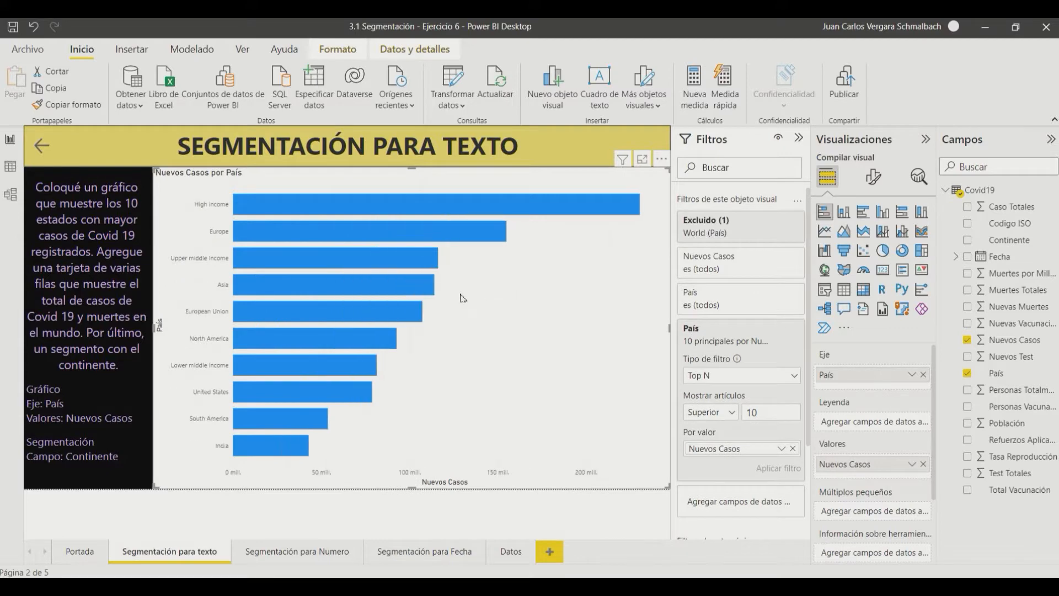
right_click(277, 210)
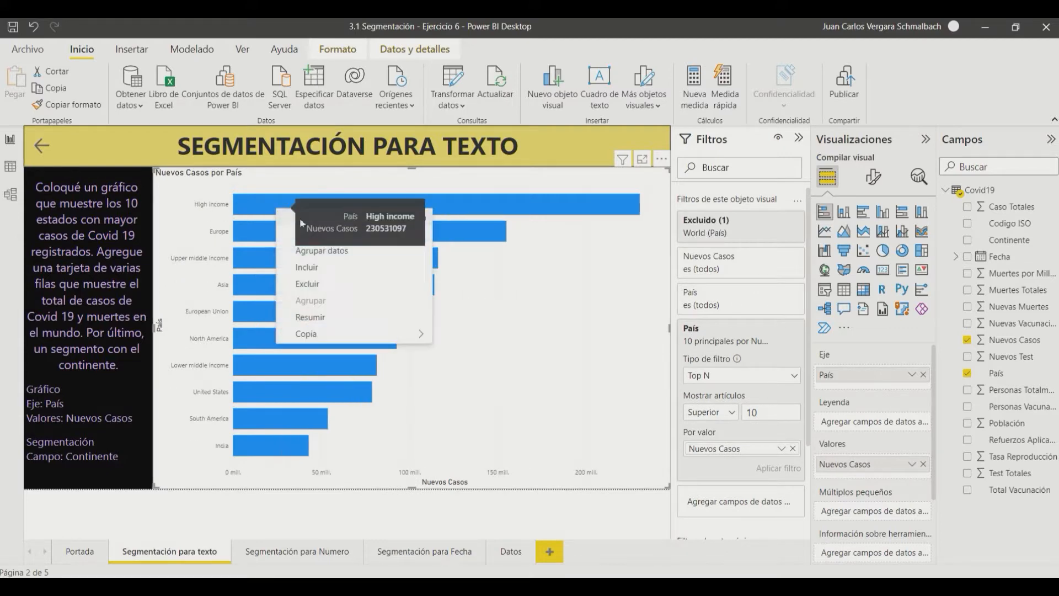
click(311, 286)
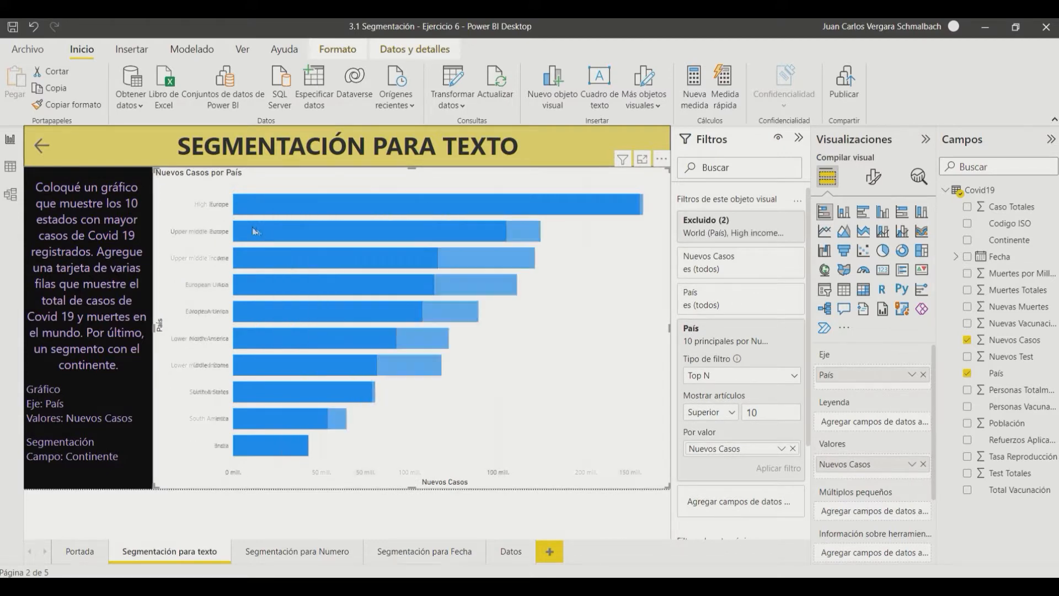
right_click(246, 205)
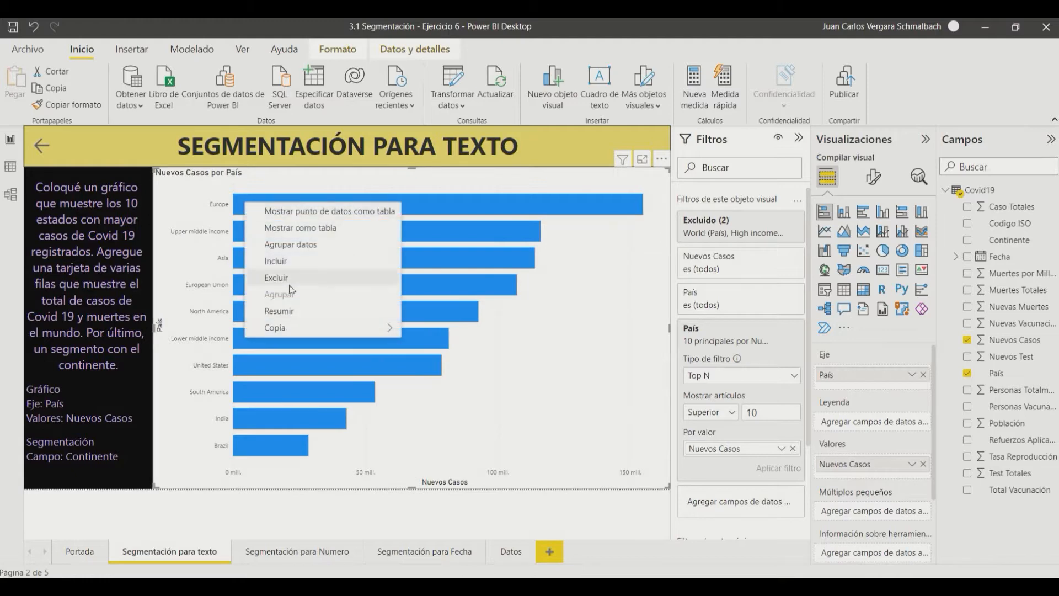
click(283, 279)
right_click(251, 207)
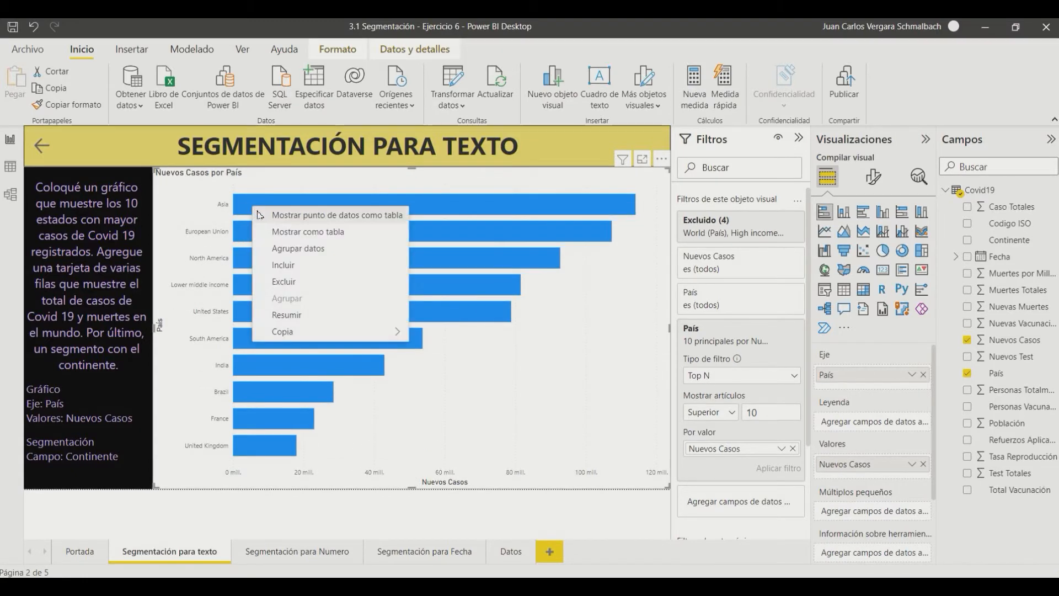
click(297, 282)
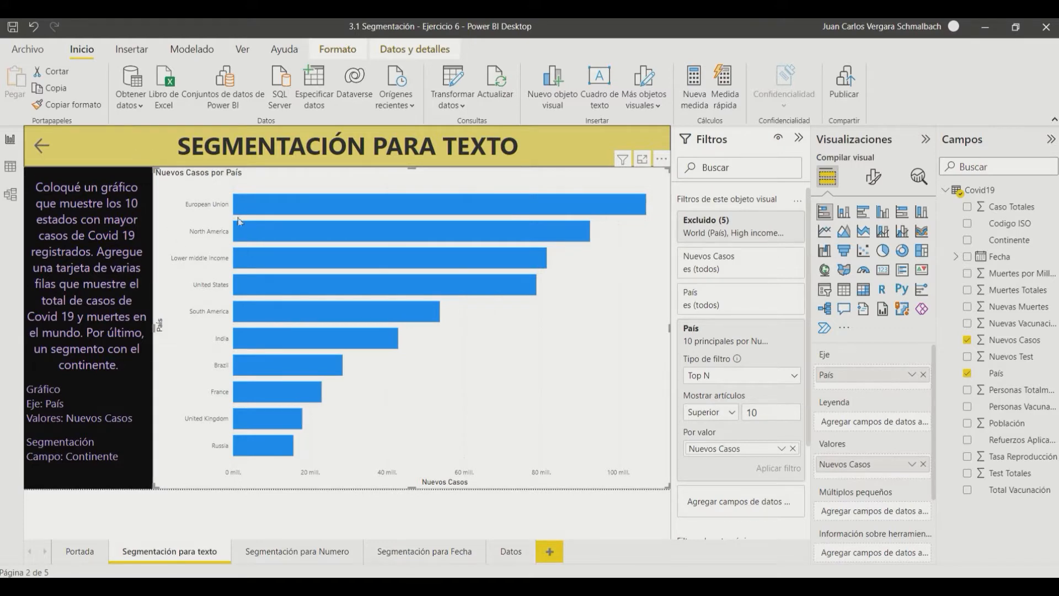
Exclude European Union, North America, Lower middle income, South America and Africa from the bar chart.
mouse_move(262, 211)
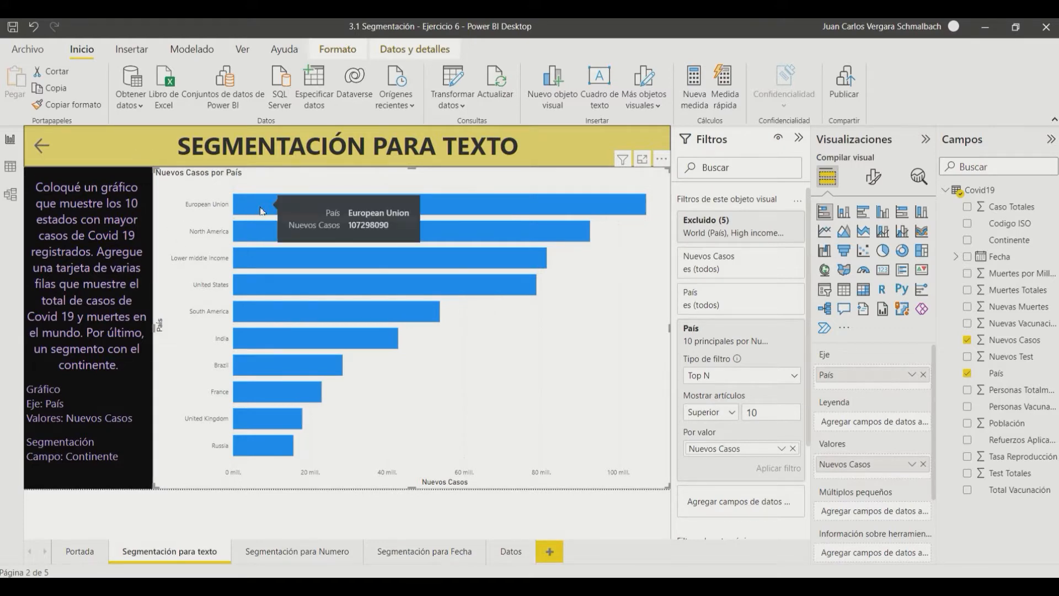
right_click(262, 210)
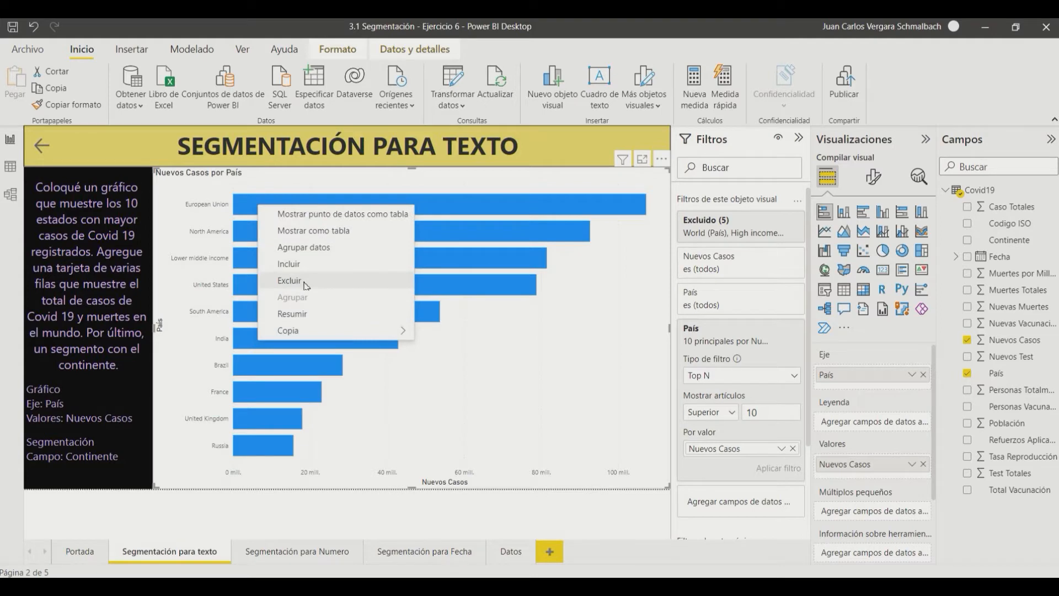
click(305, 282)
right_click(250, 213)
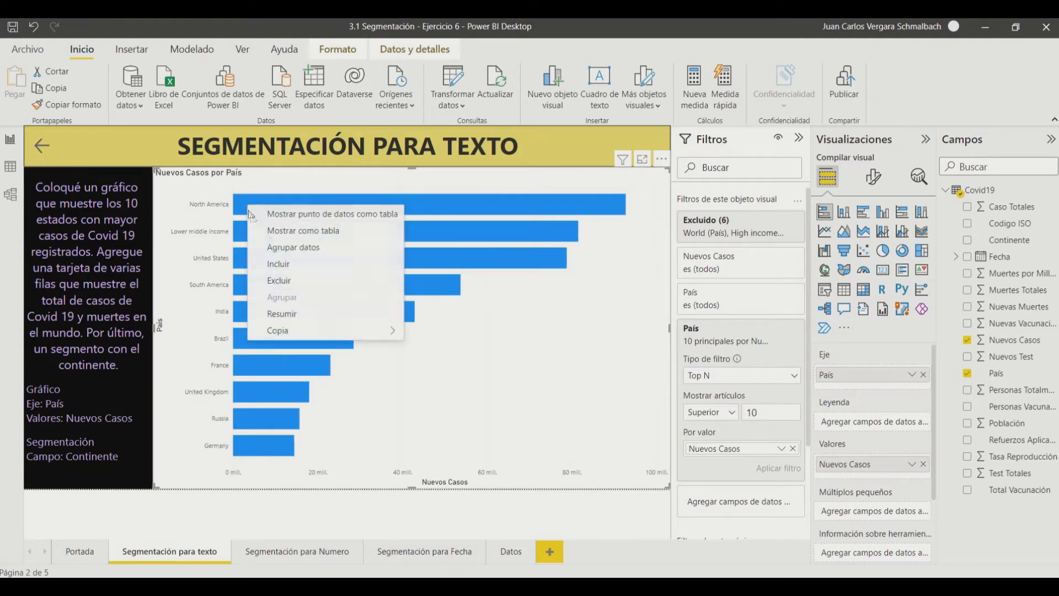
click(279, 281)
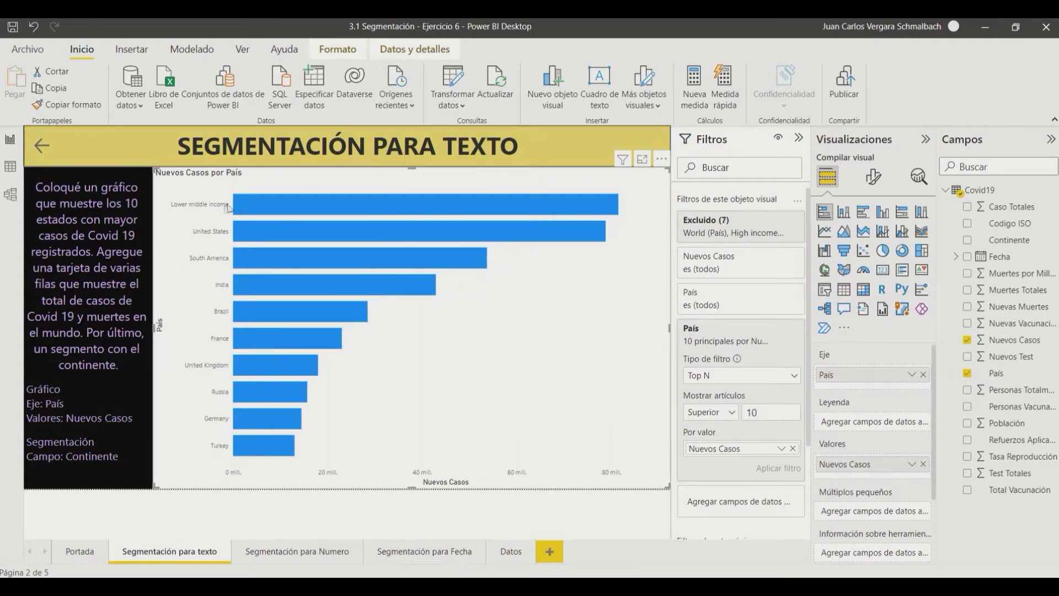
right_click(275, 206)
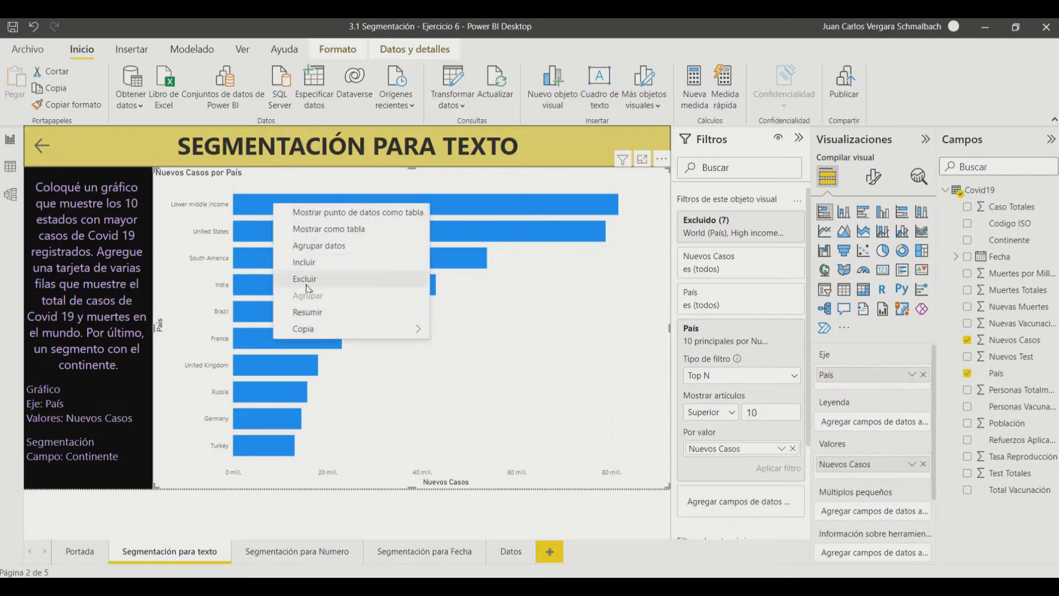
click(307, 281)
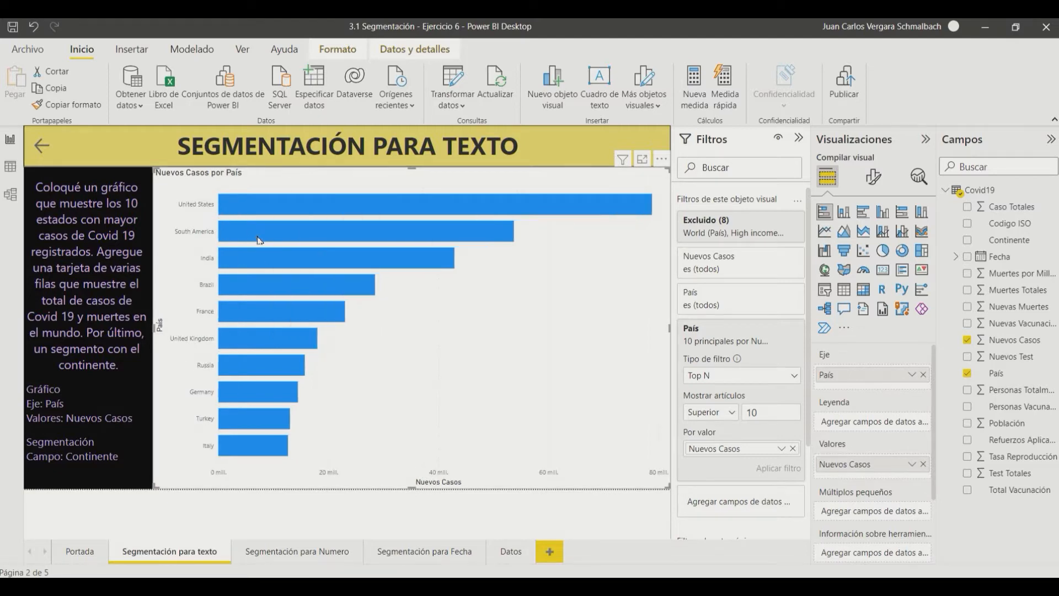
right_click(259, 240)
click(307, 312)
right_click(261, 439)
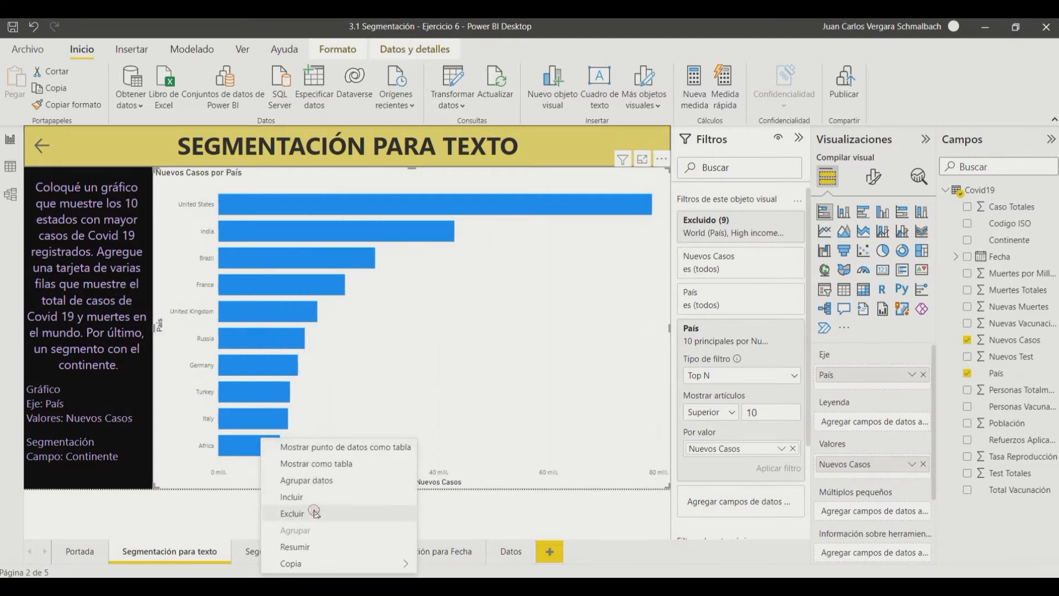
click(315, 513)
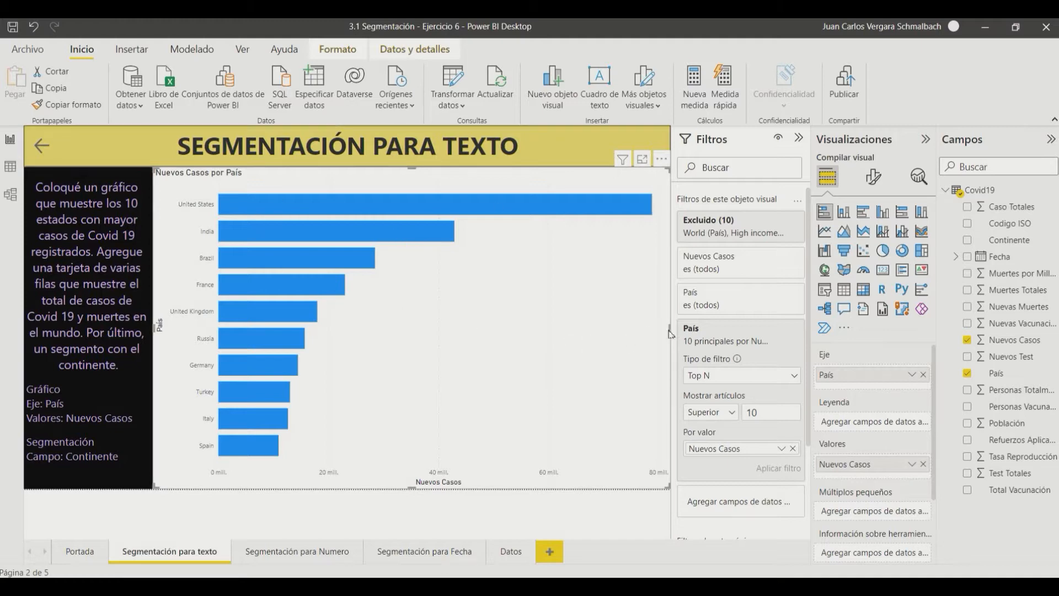
Reduce the bar chart's height from its upper edge to free a strip beneath the page title, and deselect it.
drag(415, 175, 409, 241)
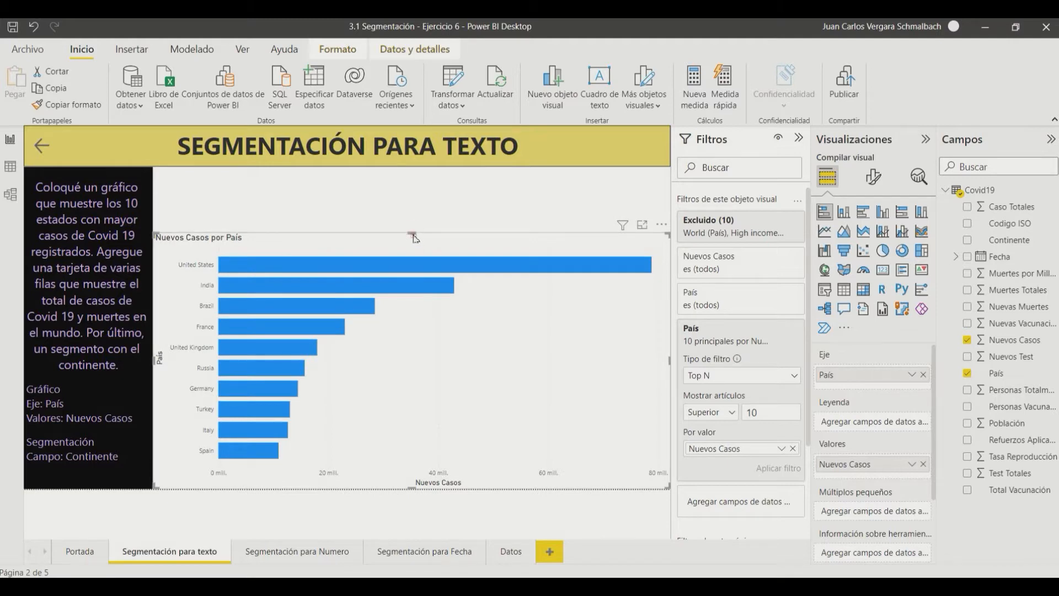
drag(413, 234, 416, 227)
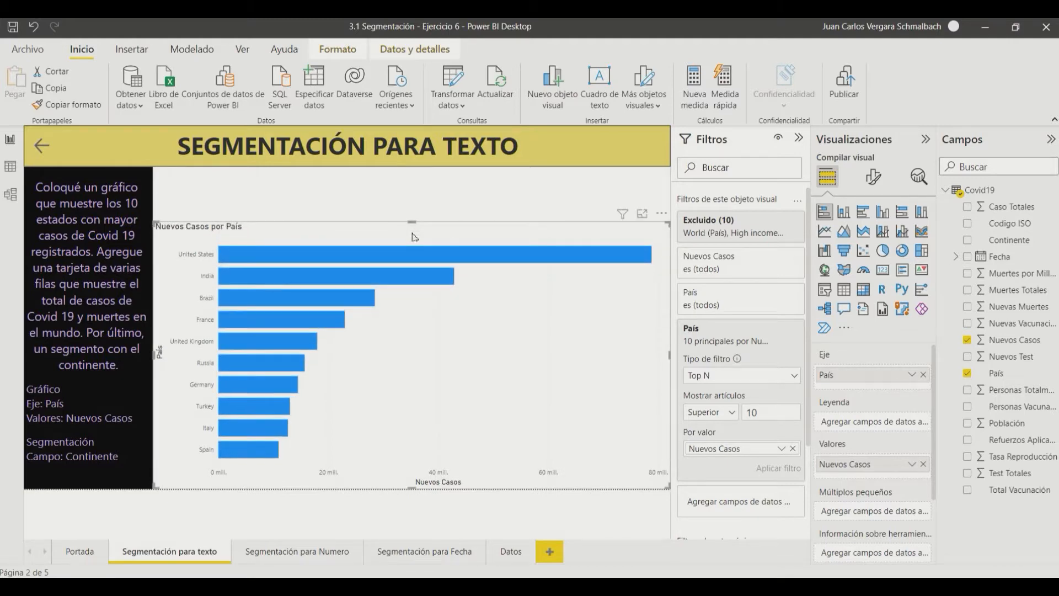
mouse_move(229, 278)
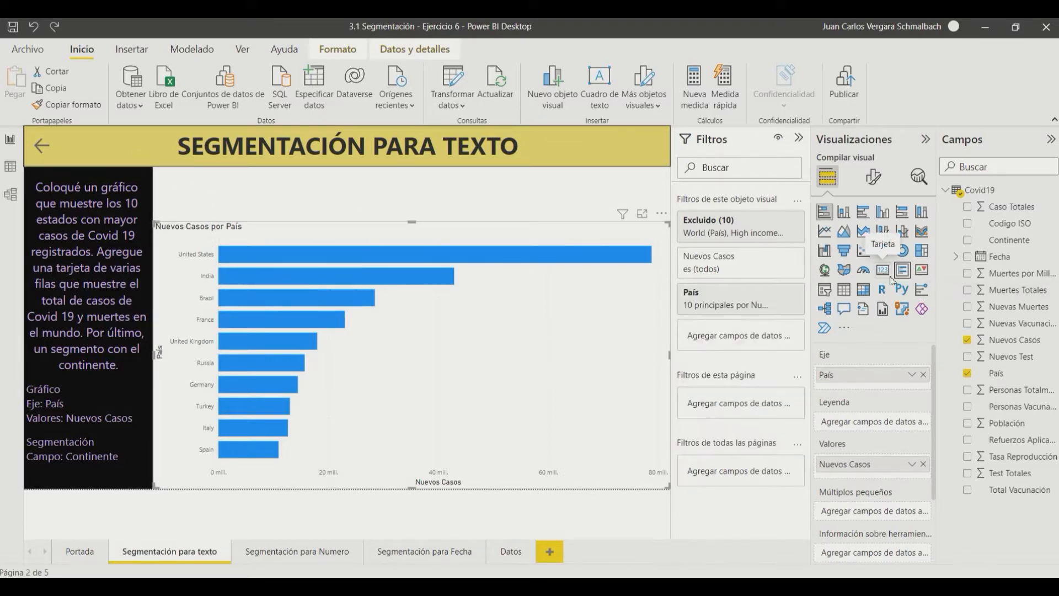
click(535, 191)
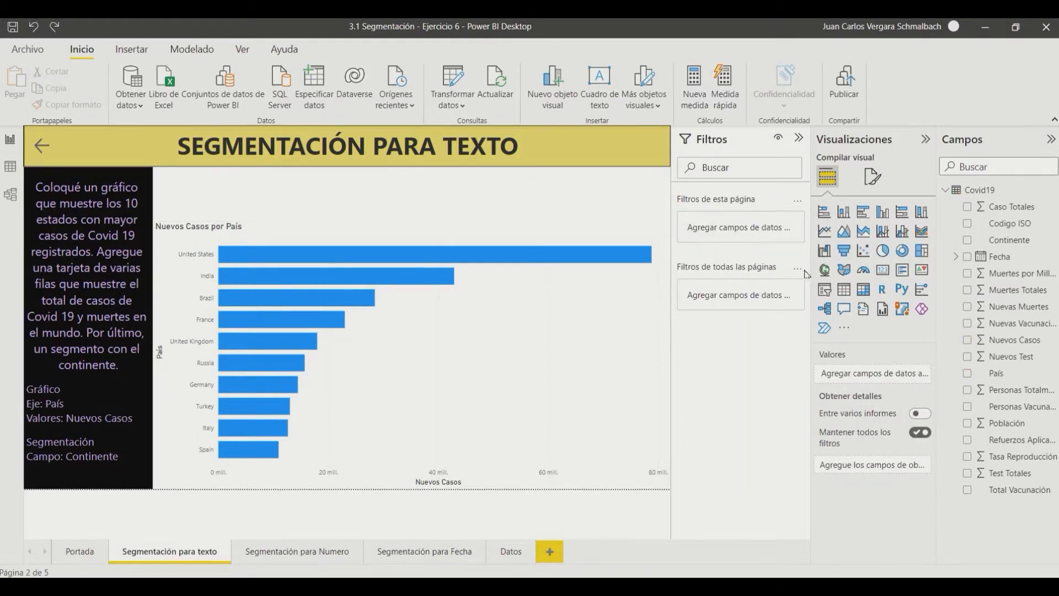
Insert a multi-row card in the strip above the bar chart, sized to half the chart's width, and add the País field to it.
click(905, 281)
drag(153, 190, 233, 184)
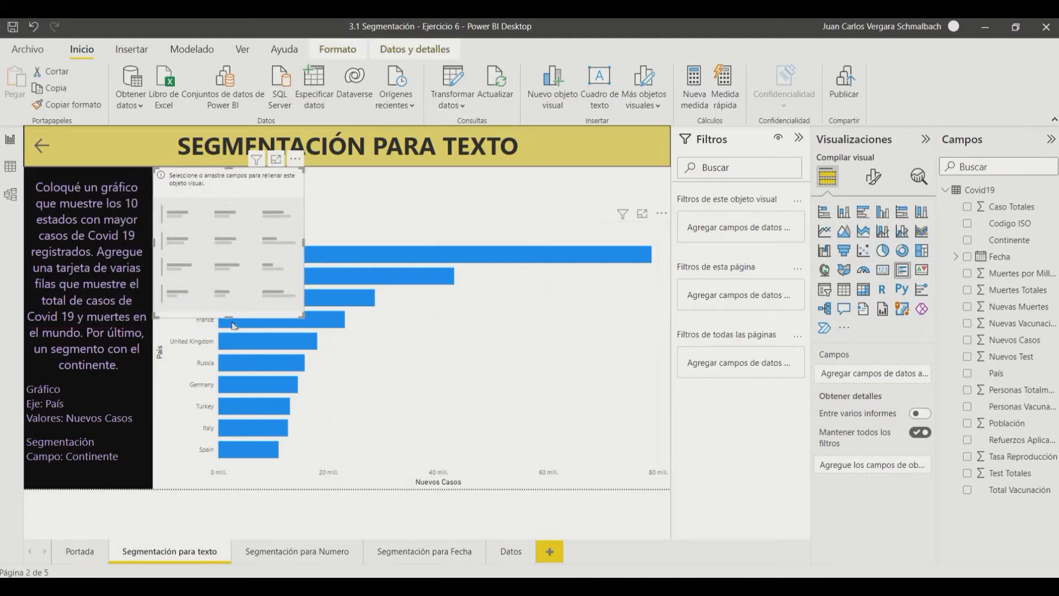
drag(233, 321, 229, 219)
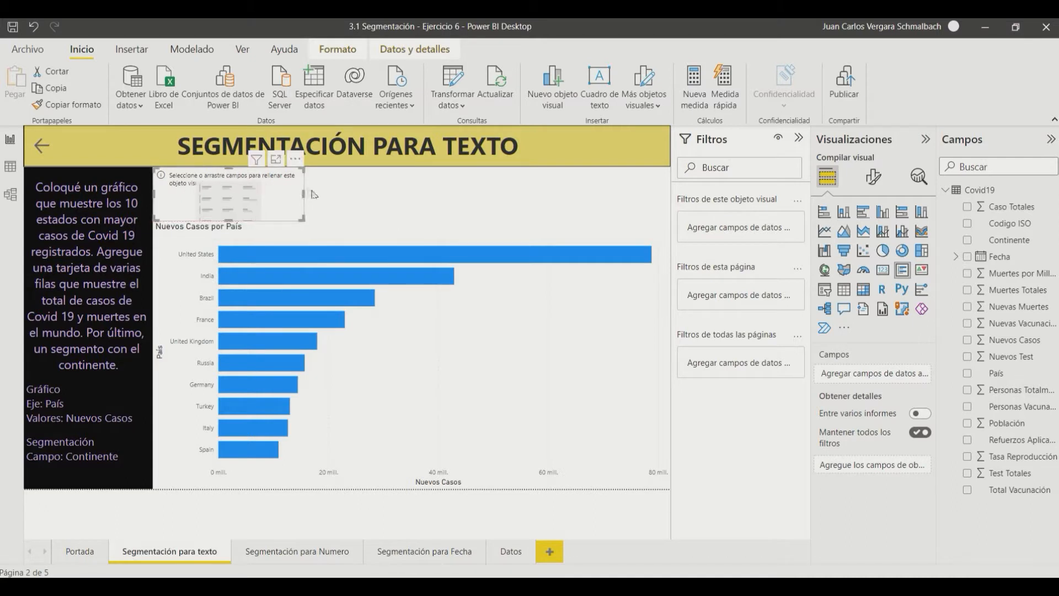
drag(305, 196, 410, 194)
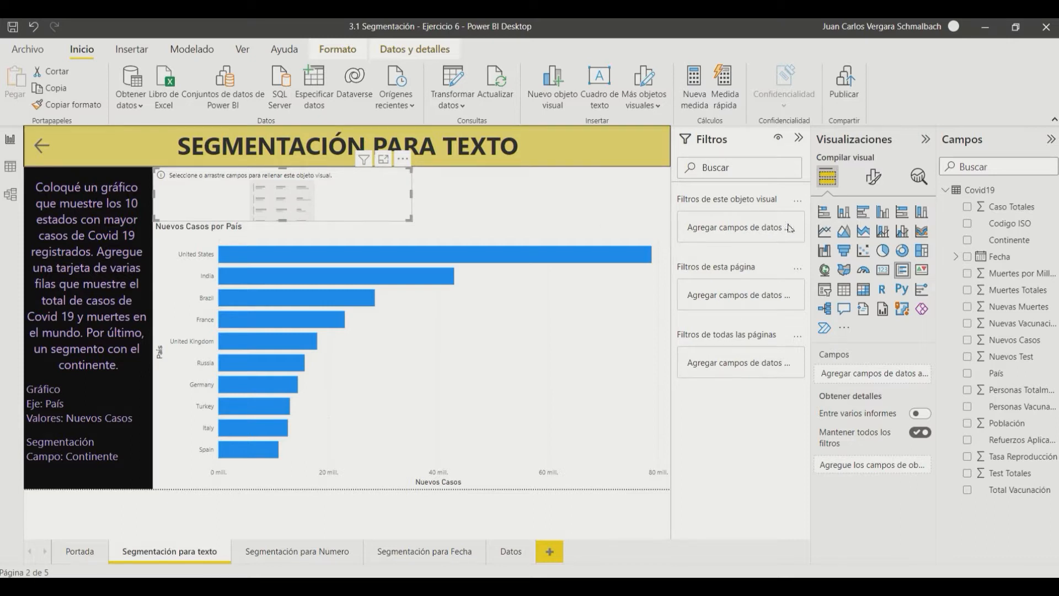
drag(1018, 378, 863, 376)
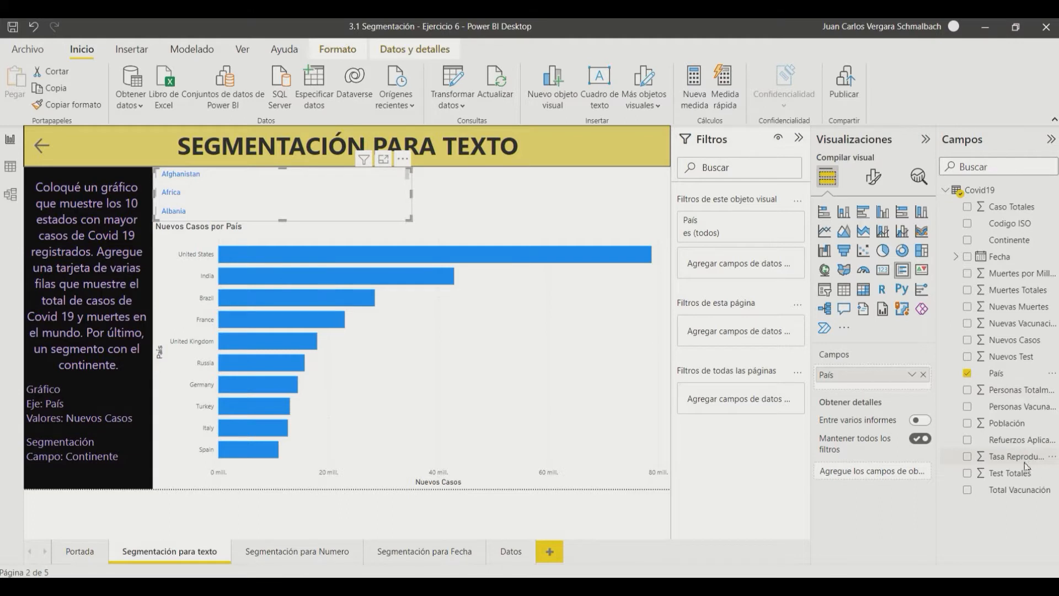
Add the Nuevos Casos and Nuevas Muertes fields to the multi-row card below País.
drag(1019, 343, 885, 392)
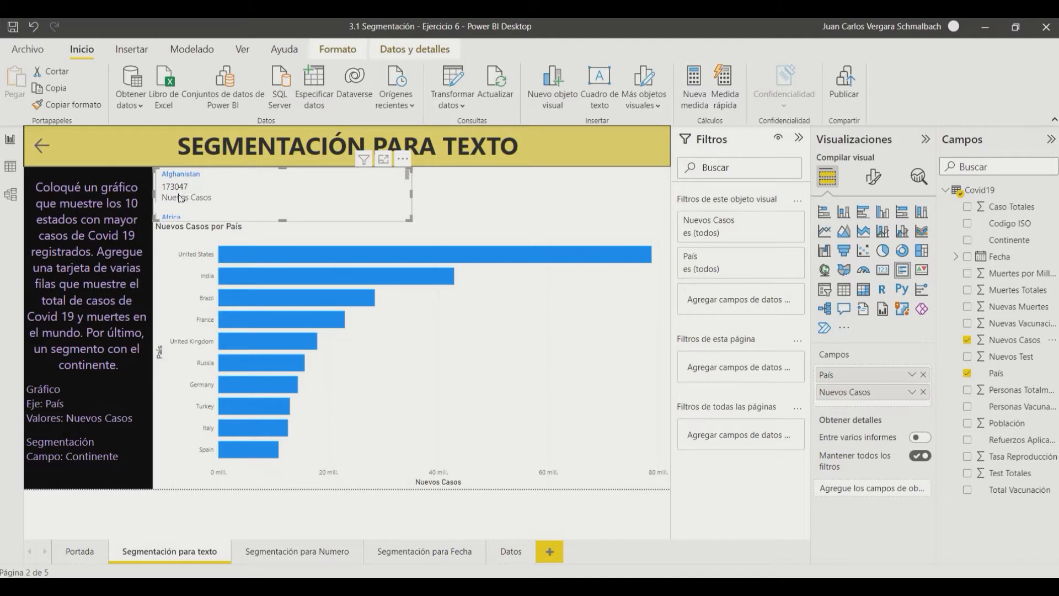
scroll(273, 200, down, 3)
scroll(273, 201, up, 3)
drag(1025, 307, 899, 407)
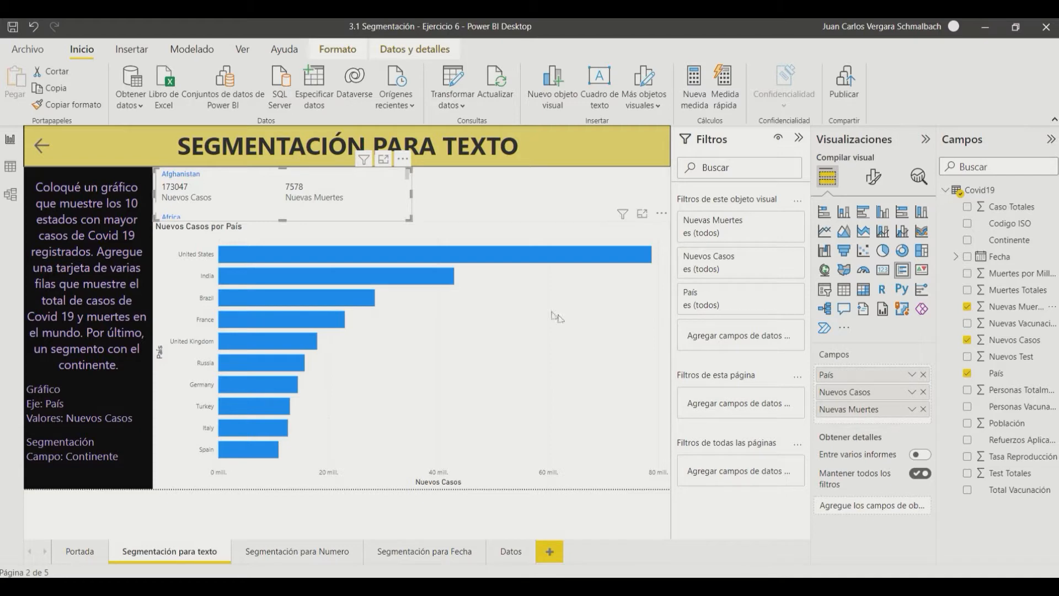
Temporarily stretch the multi-row card downward to examine its country entries, and restore its height above the bar chart.
drag(284, 223, 284, 430)
scroll(387, 243, down, 5)
scroll(387, 243, up, 6)
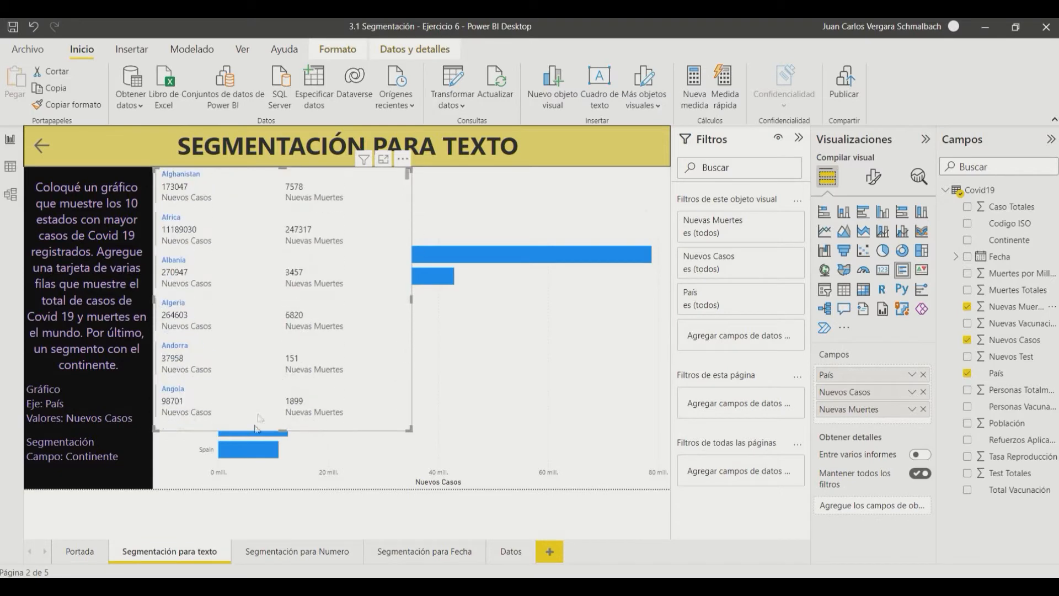
drag(283, 430, 337, 227)
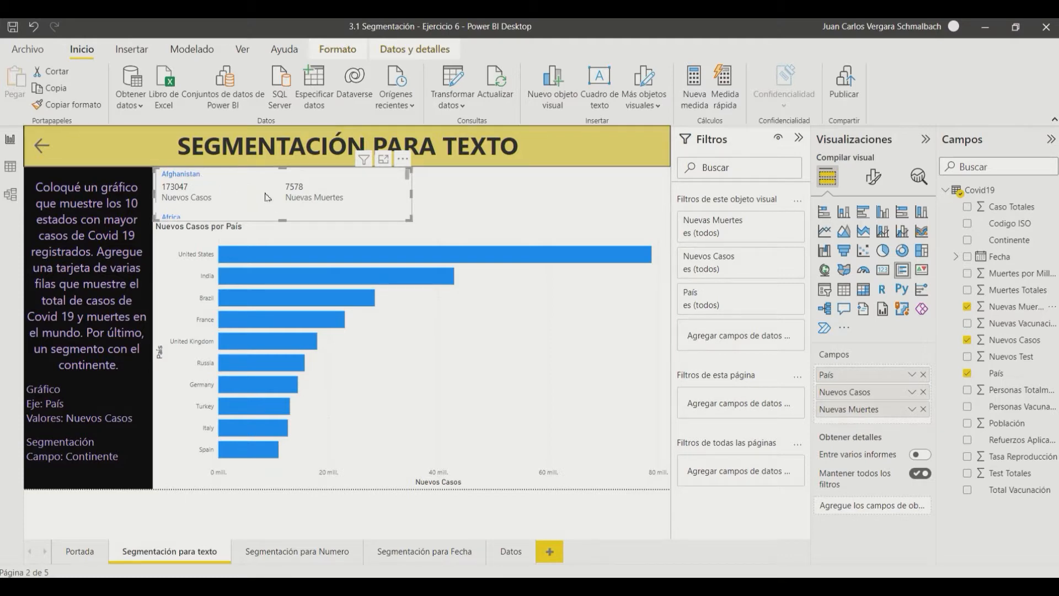
Filter the multi-row card to the top 1 País by Nuevos Casos and narrow it to about a third of the chart's width.
drag(1006, 379, 753, 347)
click(777, 380)
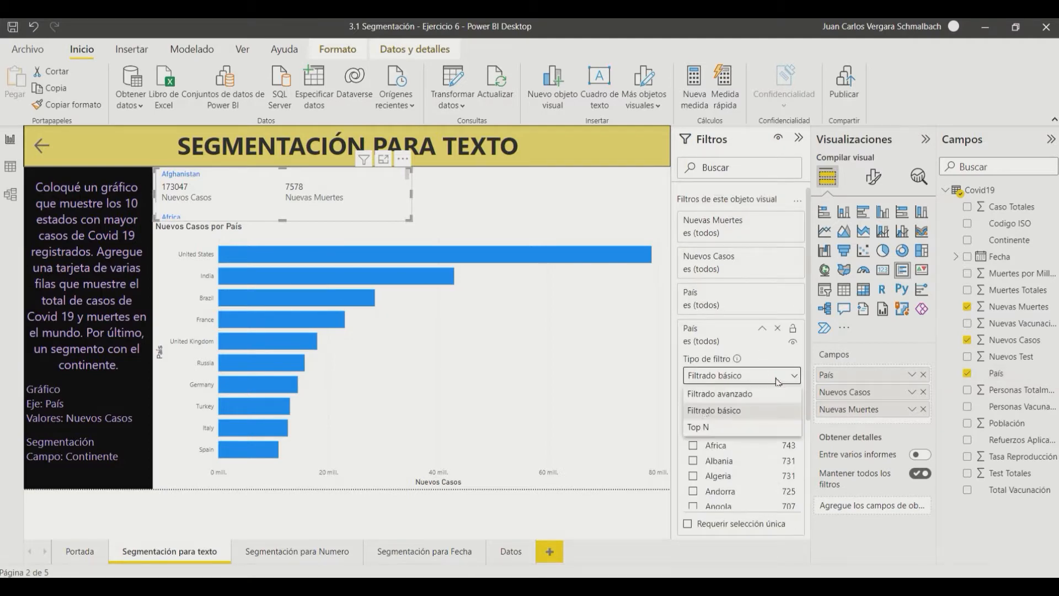
click(709, 435)
click(770, 418)
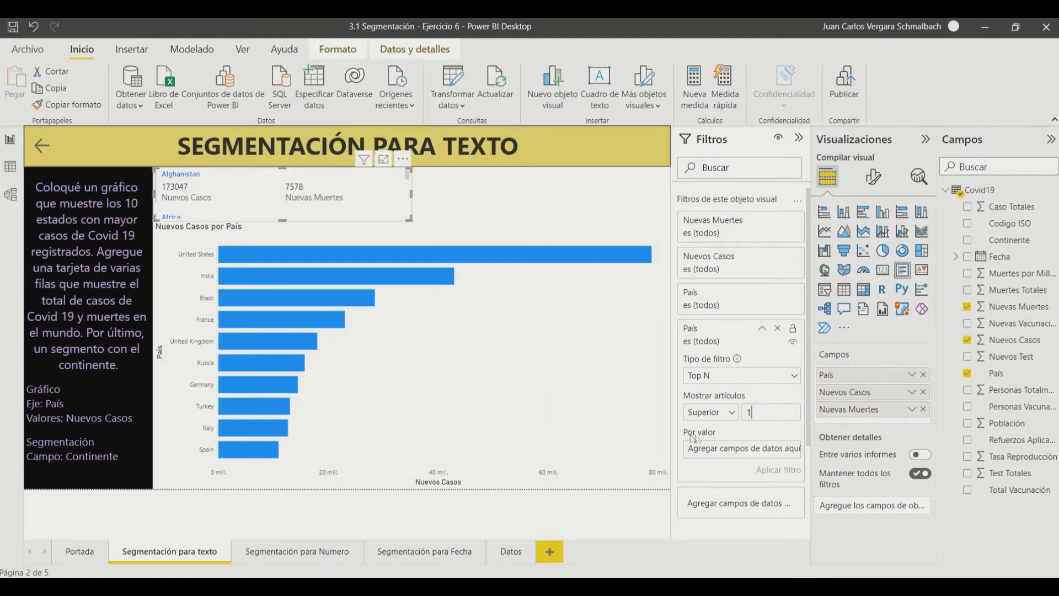
drag(1014, 340, 754, 452)
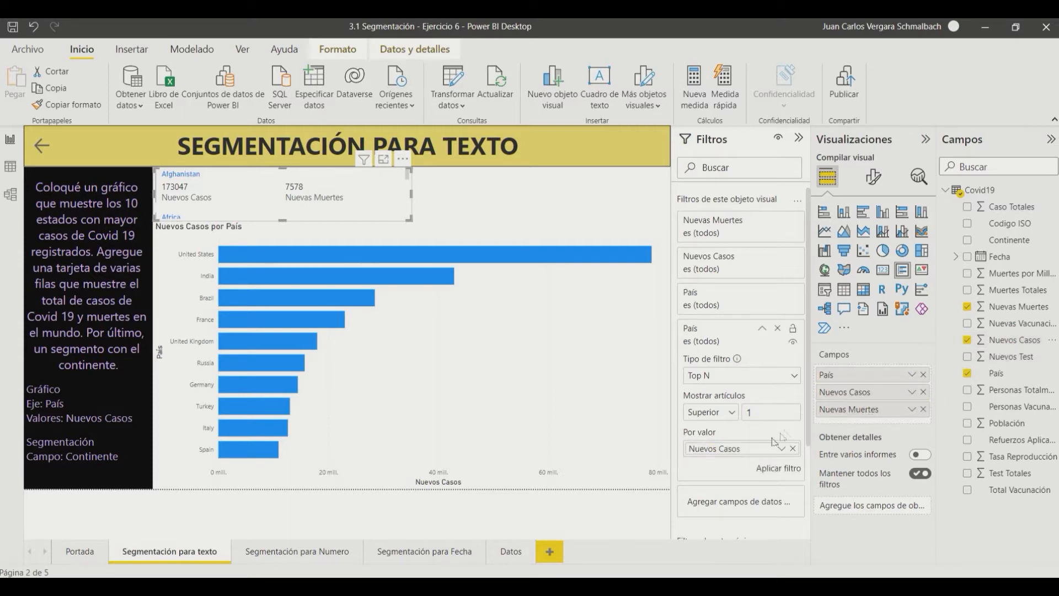
click(777, 469)
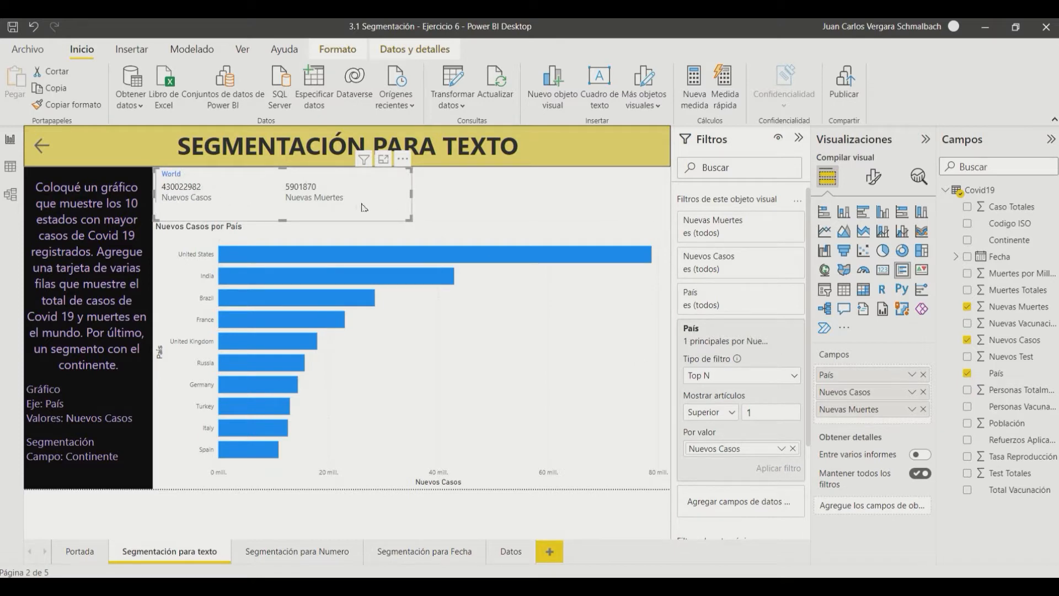
drag(412, 200, 332, 198)
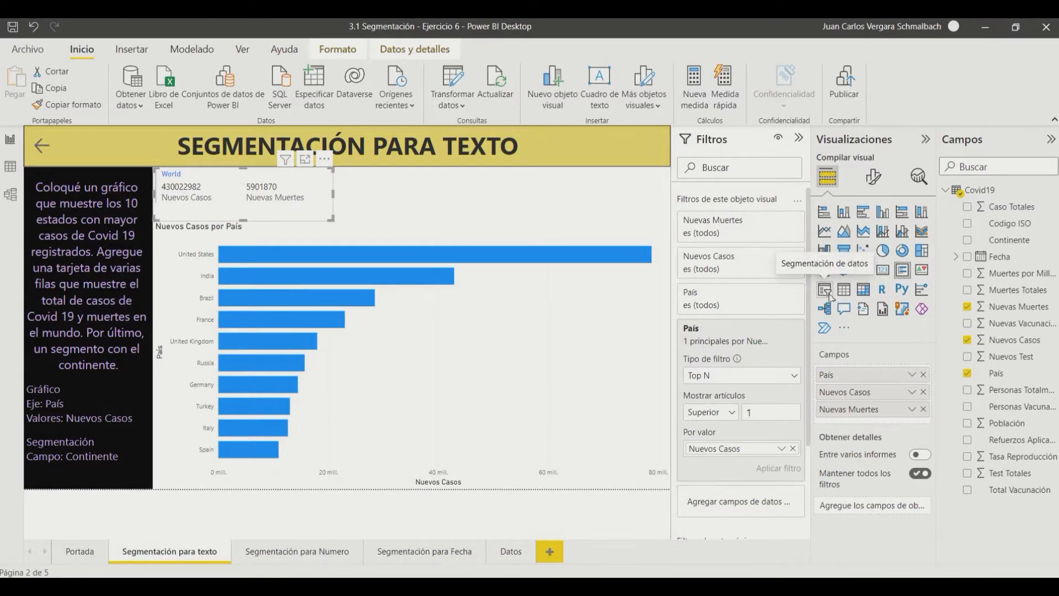
click(585, 194)
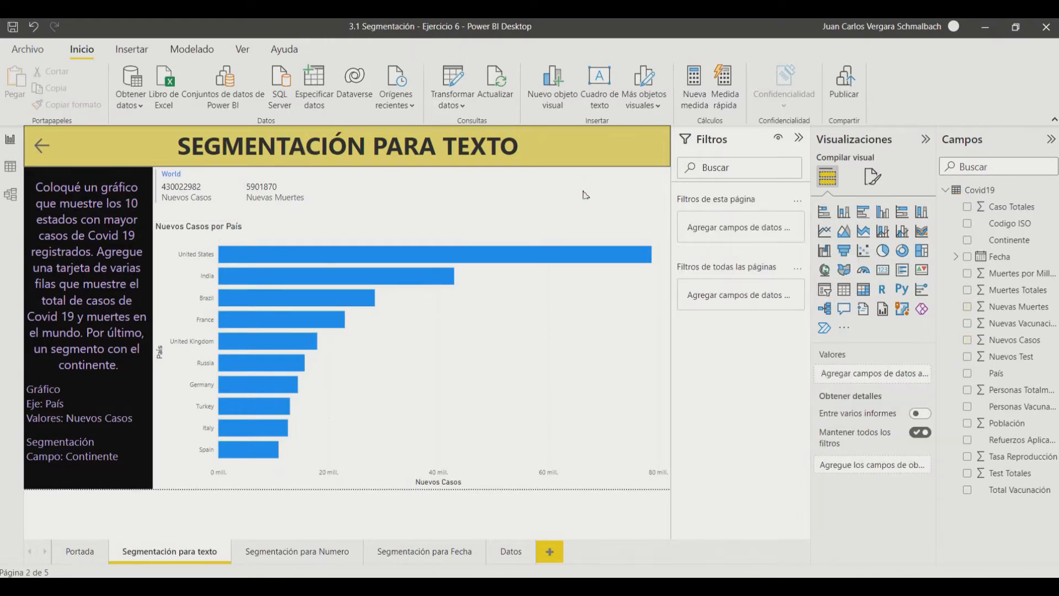
Insert a slicer for the Continente field, sized to fill the strip between the multi-row card and the page's edge.
click(824, 289)
drag(149, 221, 417, 216)
drag(412, 319, 422, 221)
drag(487, 194, 670, 189)
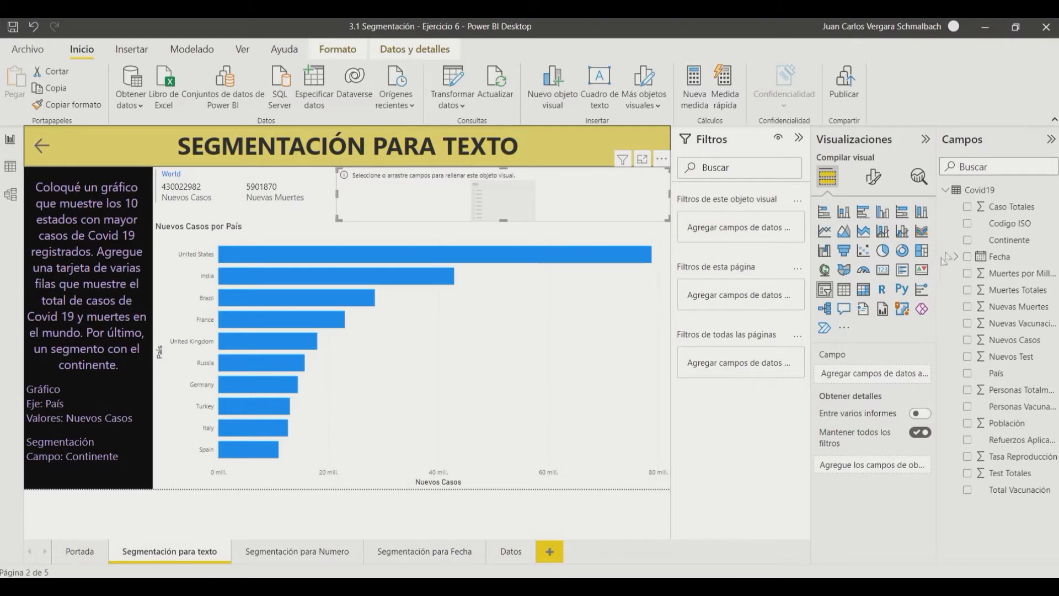
drag(1006, 239, 900, 379)
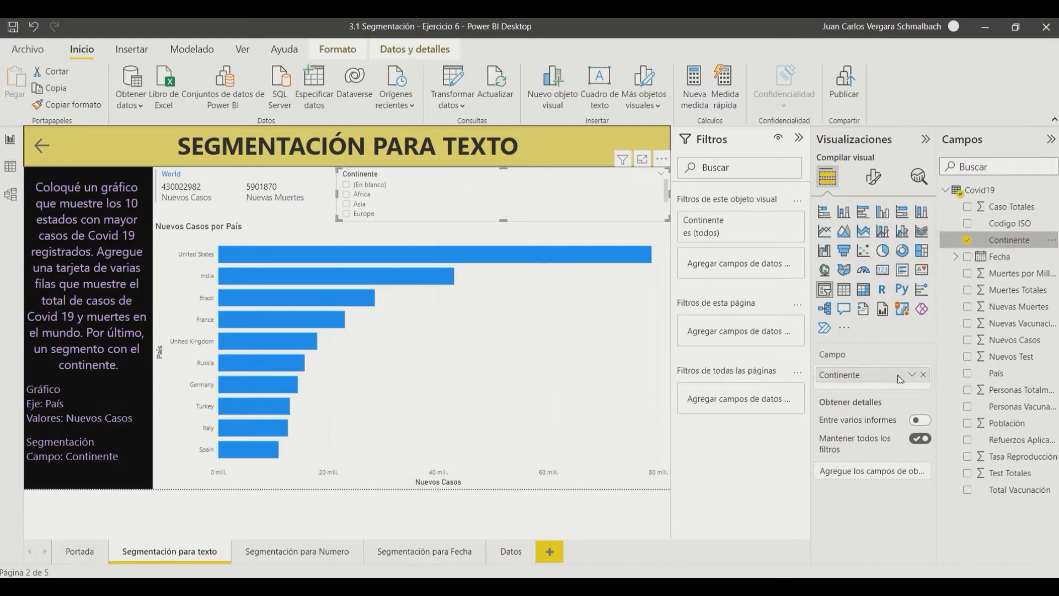
Review the continent slicer's entries and exclude the (En blanco) value from it.
scroll(462, 194, down, 2)
scroll(464, 197, up, 2)
scroll(401, 201, down, 1)
scroll(401, 202, down, 2)
scroll(400, 205, up, 3)
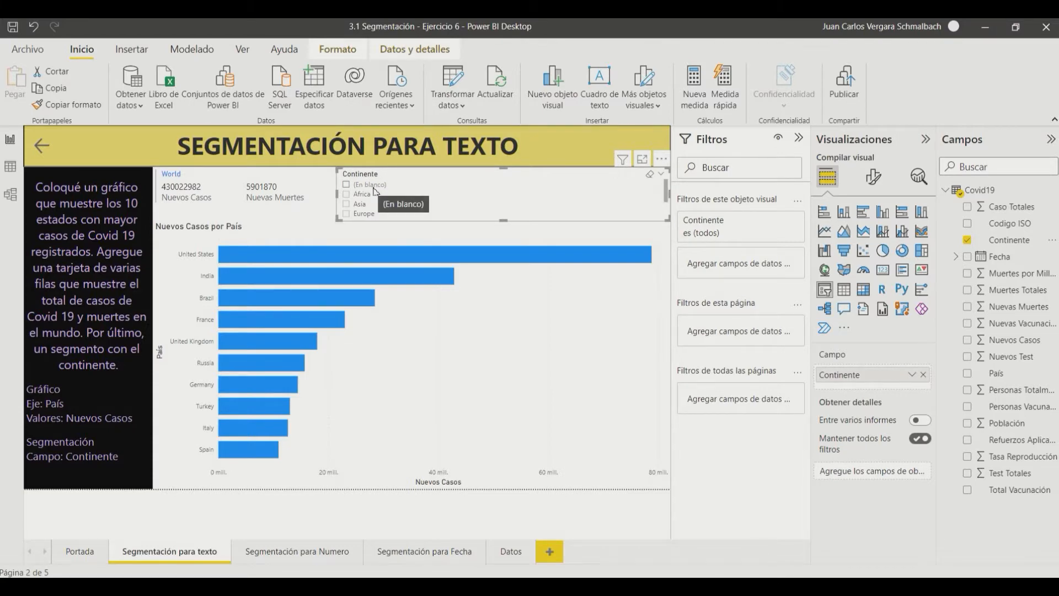
right_click(374, 191)
click(418, 259)
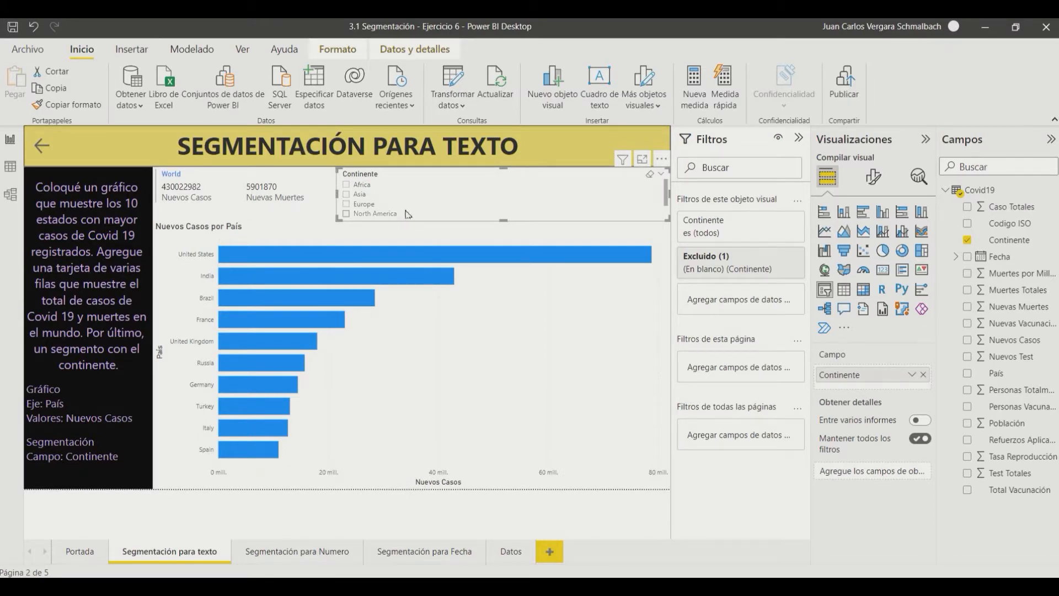
Set the default bar colour of the Nuevos Casos por País chart to the lightest purple theme shade.
click(621, 235)
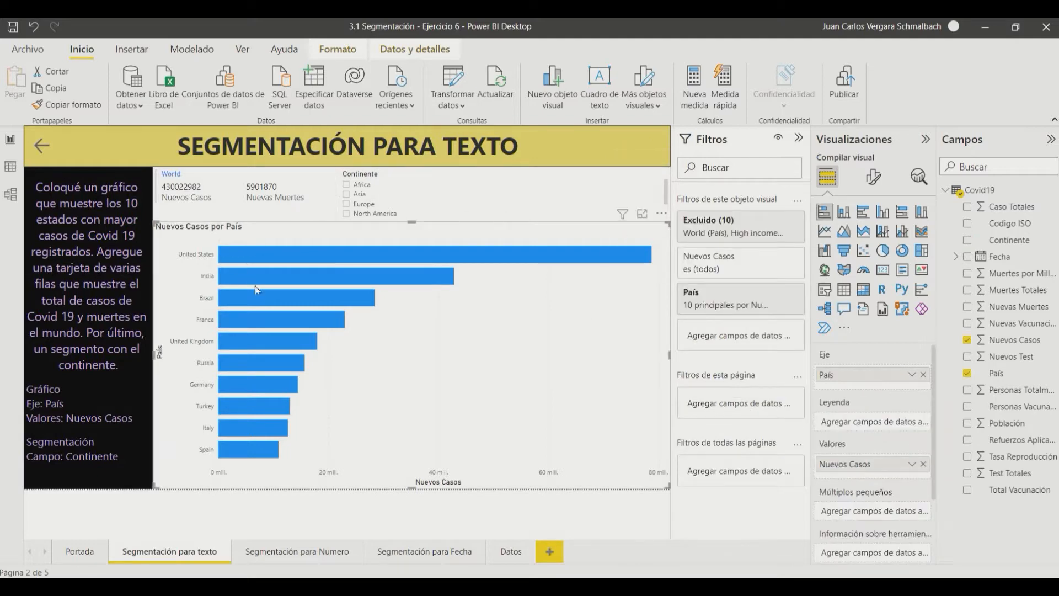
click(873, 177)
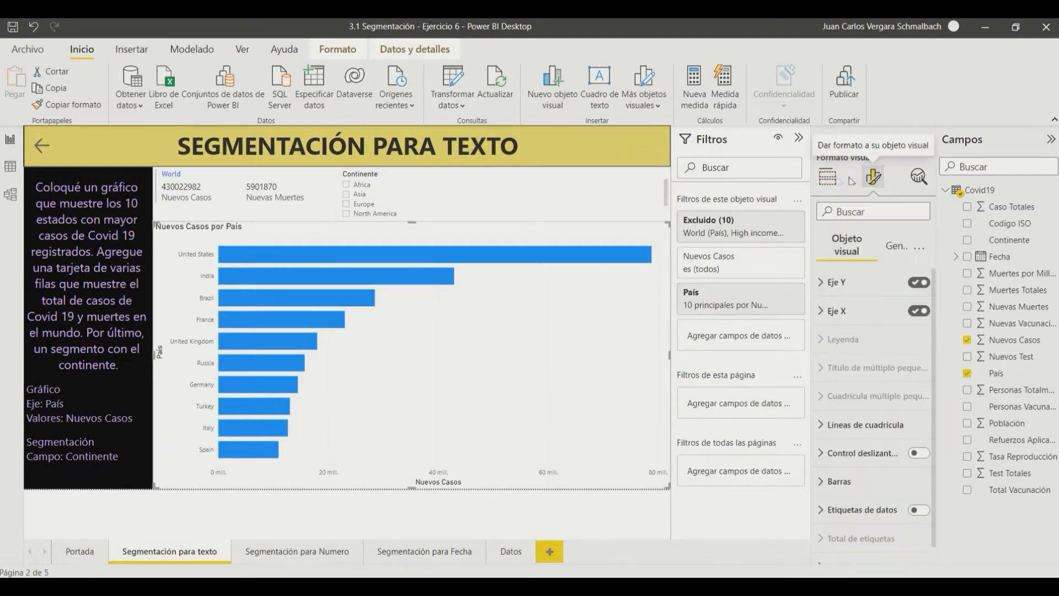
scroll(861, 408, down, 1)
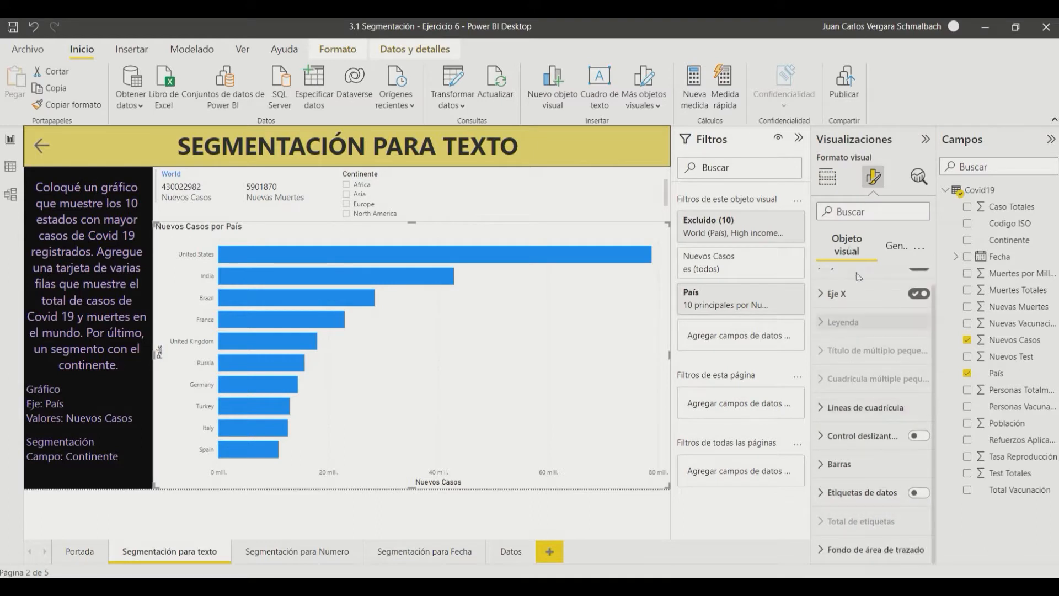
click(839, 463)
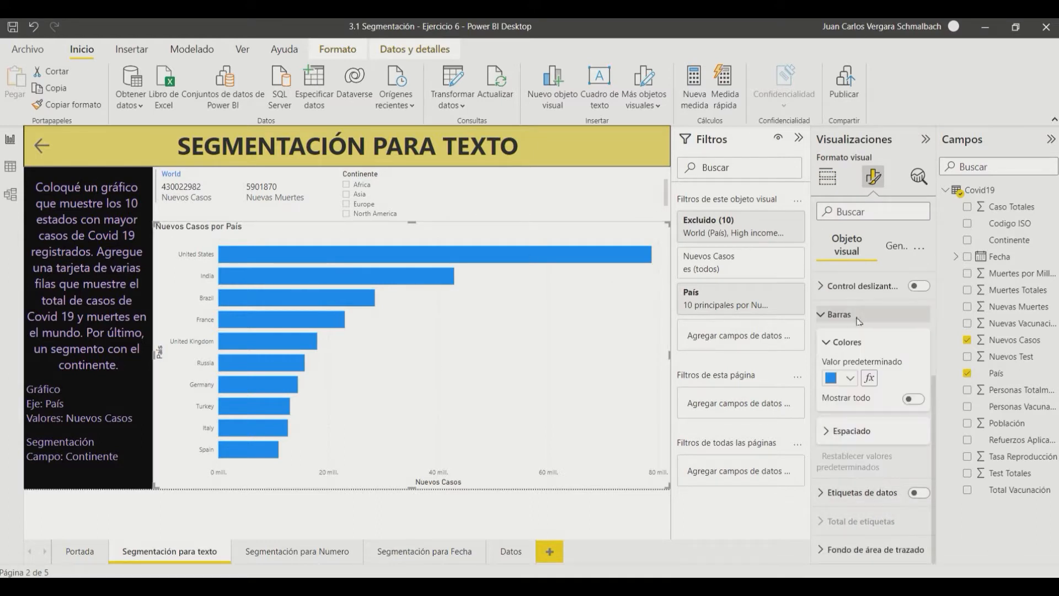
click(850, 379)
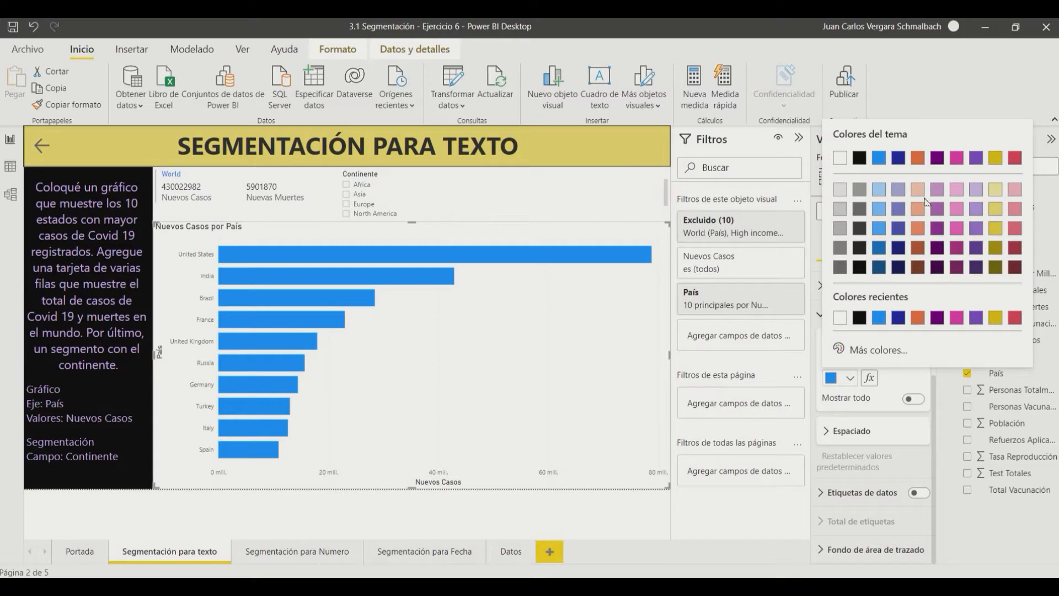
click(977, 191)
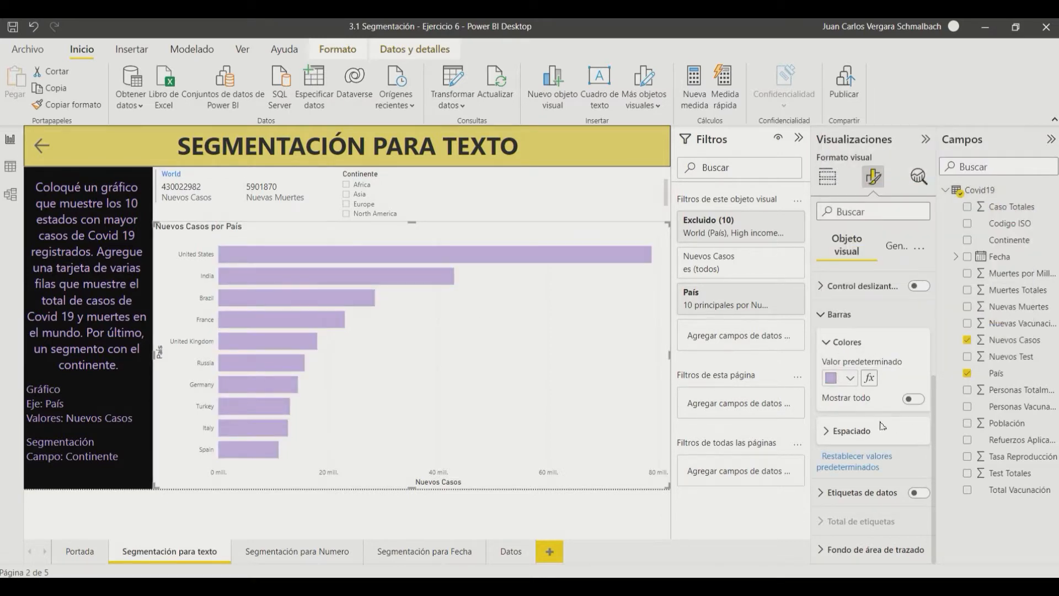
Set the bar chart's background colour to black.
click(895, 247)
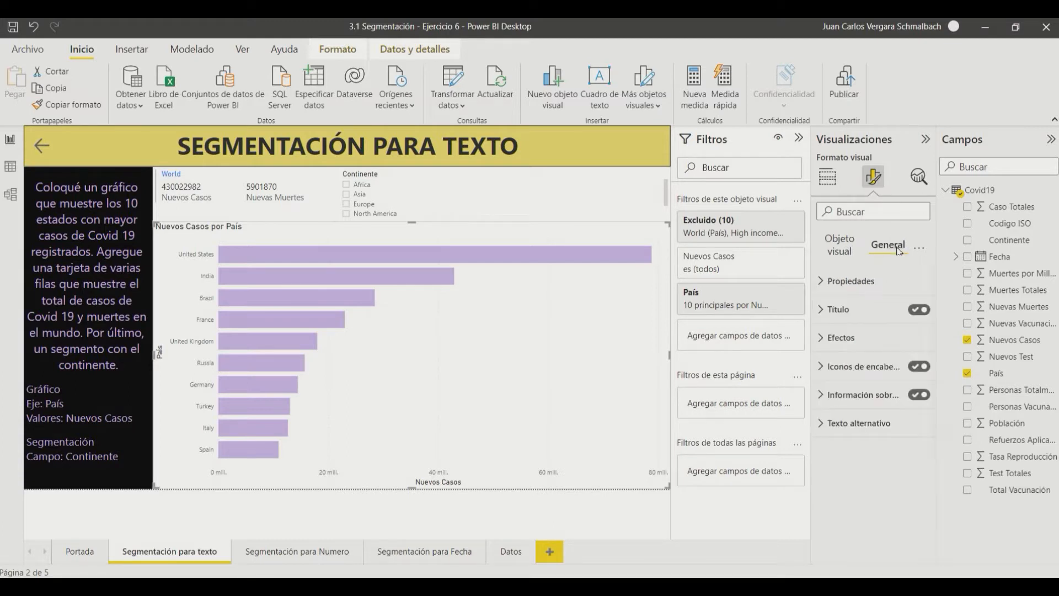
click(825, 342)
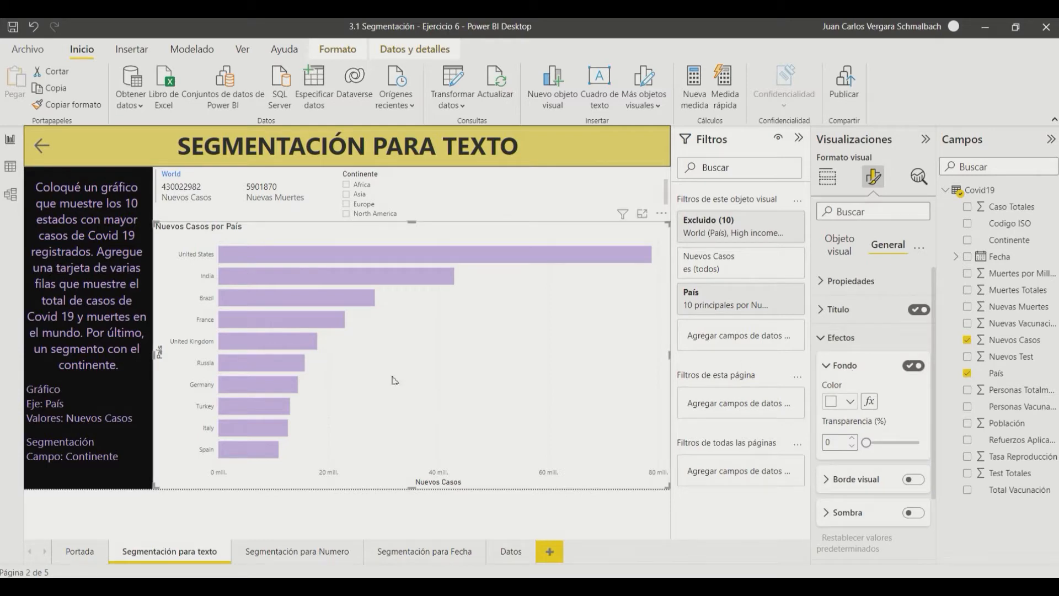
click(851, 401)
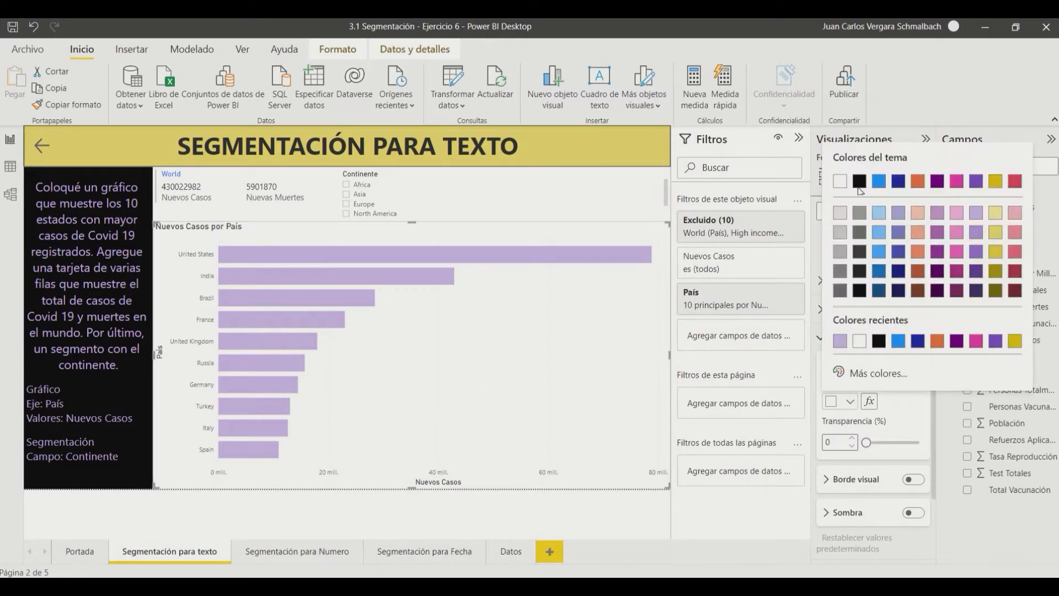
click(870, 165)
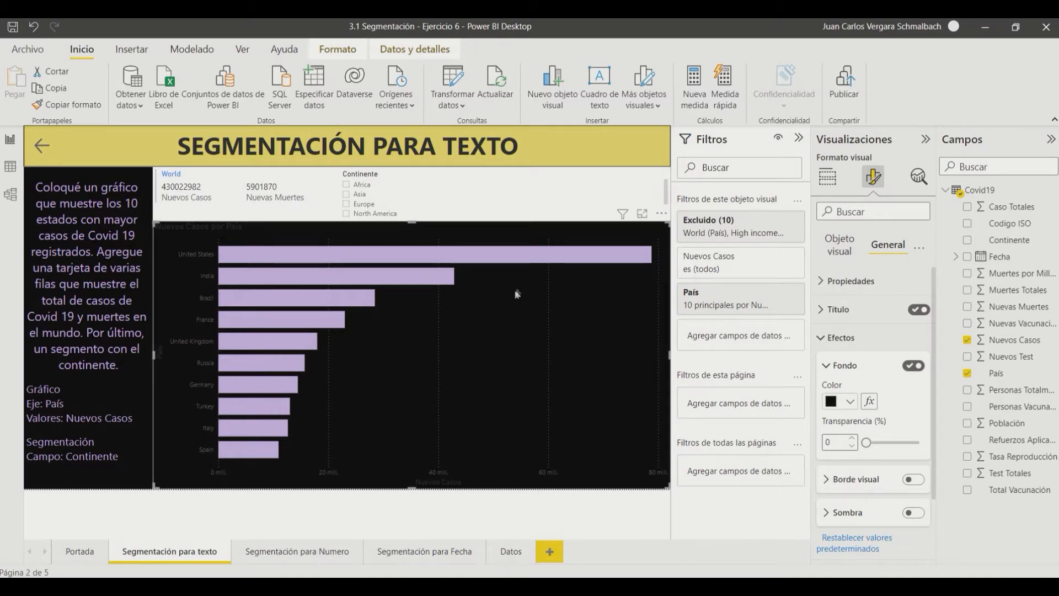
Turn on data labels for the bar chart.
click(838, 249)
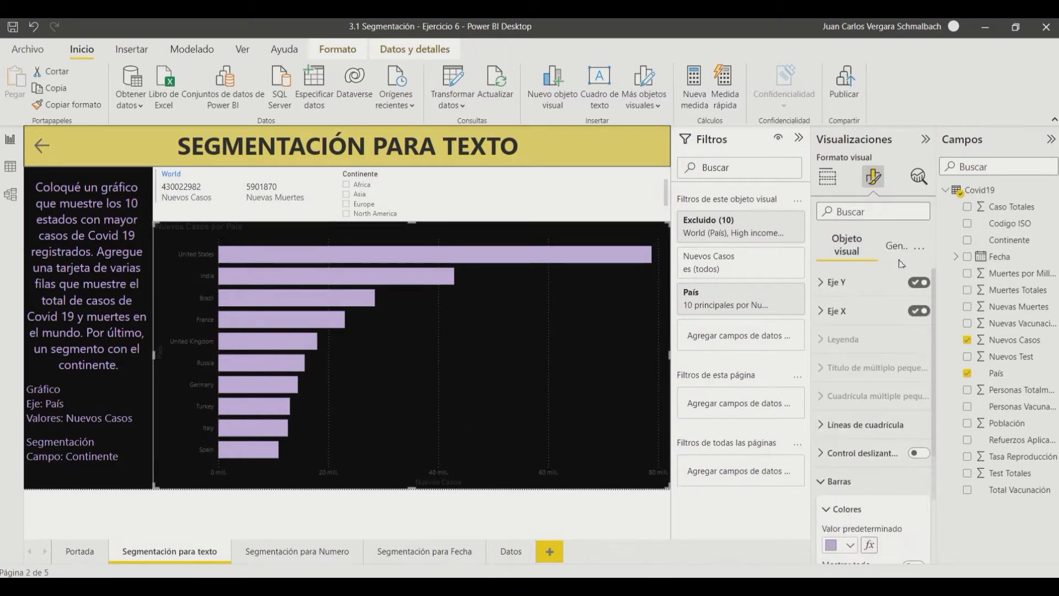
scroll(919, 416, down, 3)
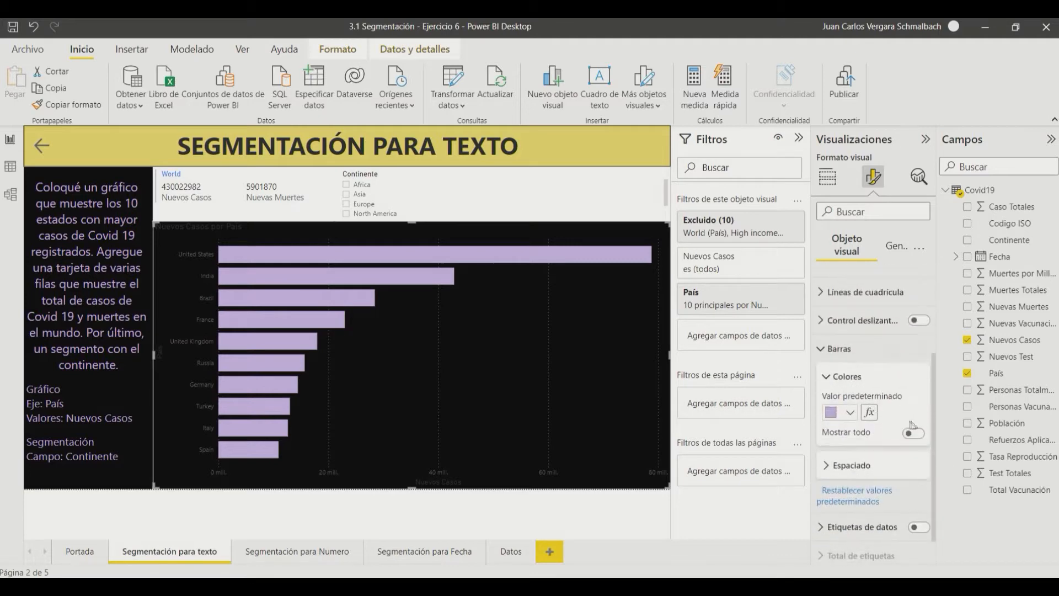
click(842, 353)
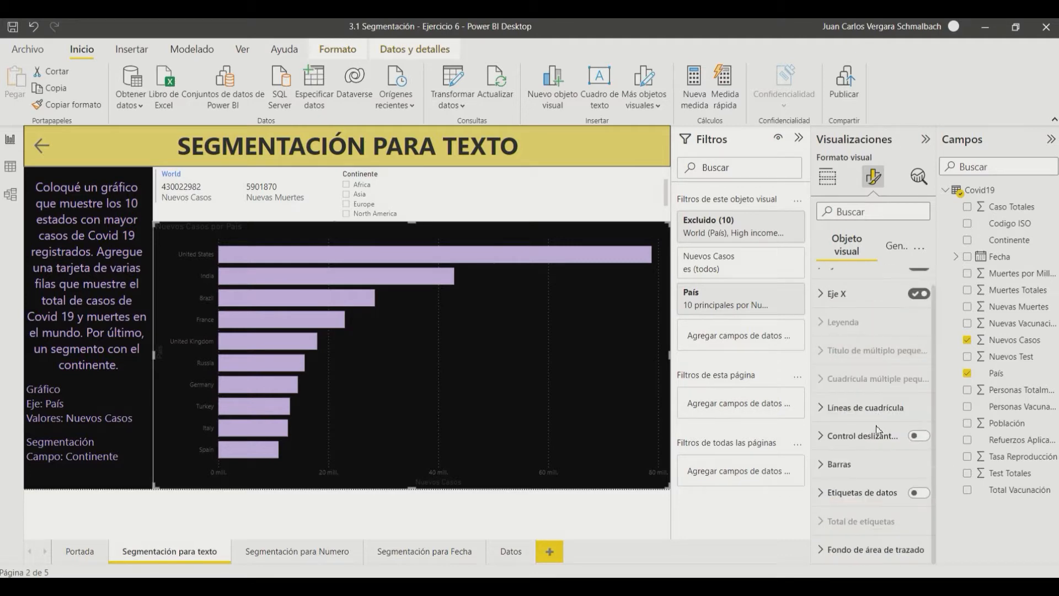
click(835, 494)
scroll(857, 474, down, 3)
click(918, 316)
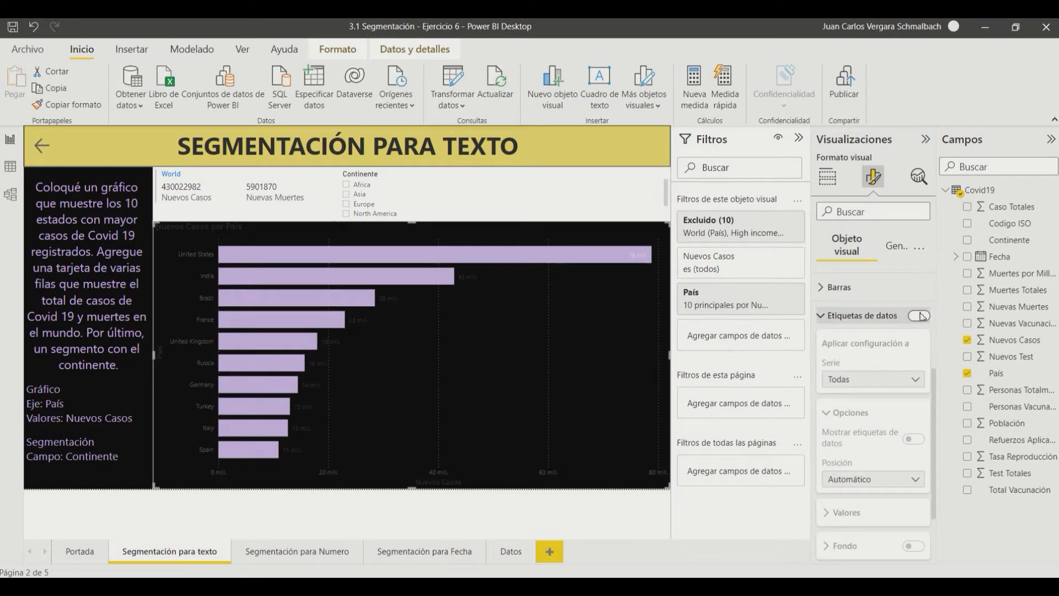
Format the bar chart's data label values in the lightest purple theme shade, bold, with font size 14.
scroll(849, 469, down, 1)
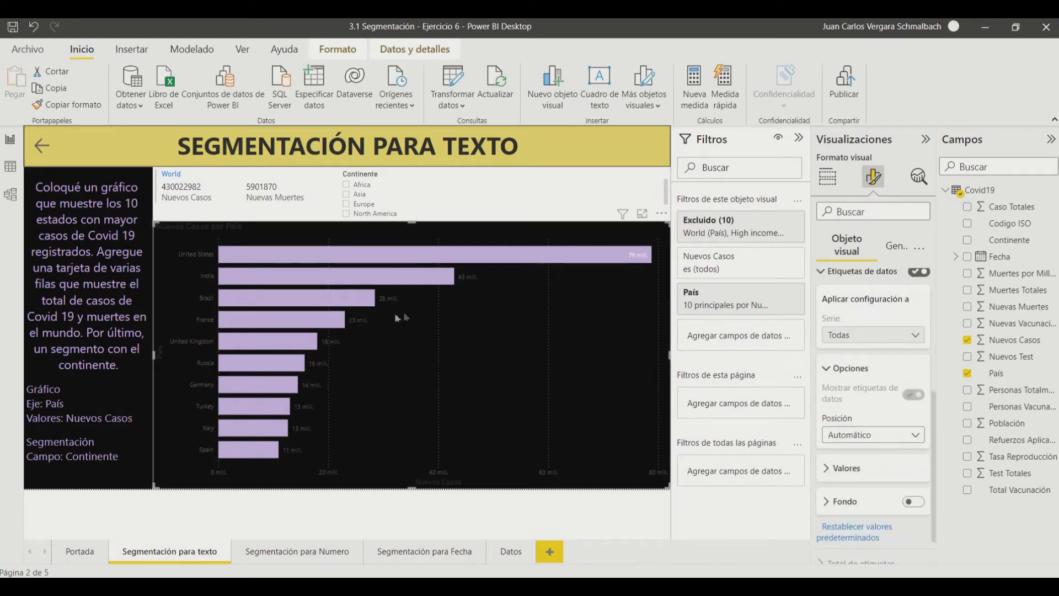
click(836, 468)
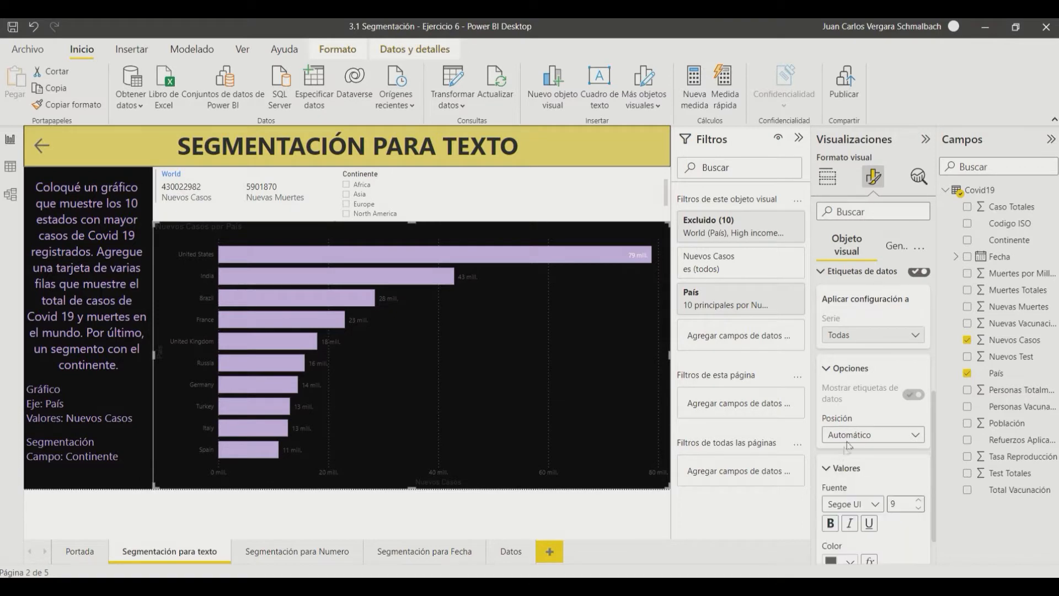
scroll(849, 446, down, 3)
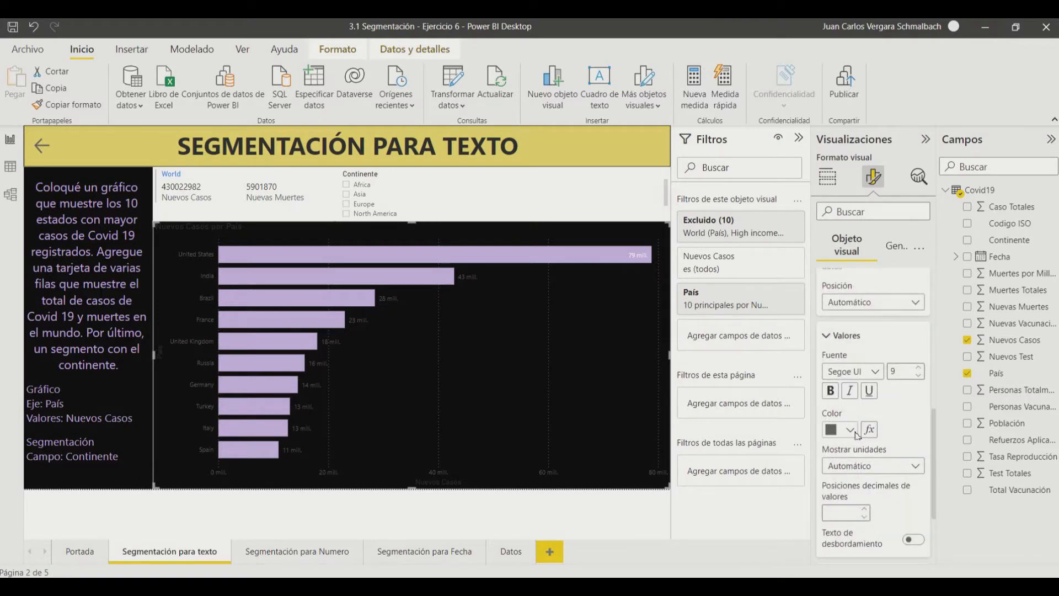
click(850, 429)
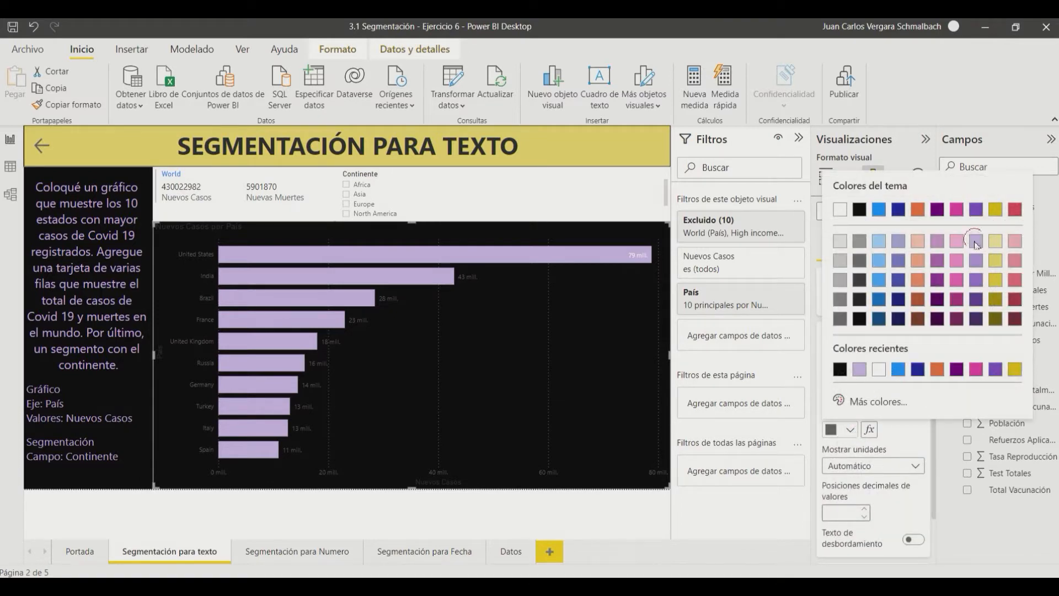
click(976, 245)
click(830, 391)
click(918, 367)
click(918, 366)
click(918, 367)
click(919, 374)
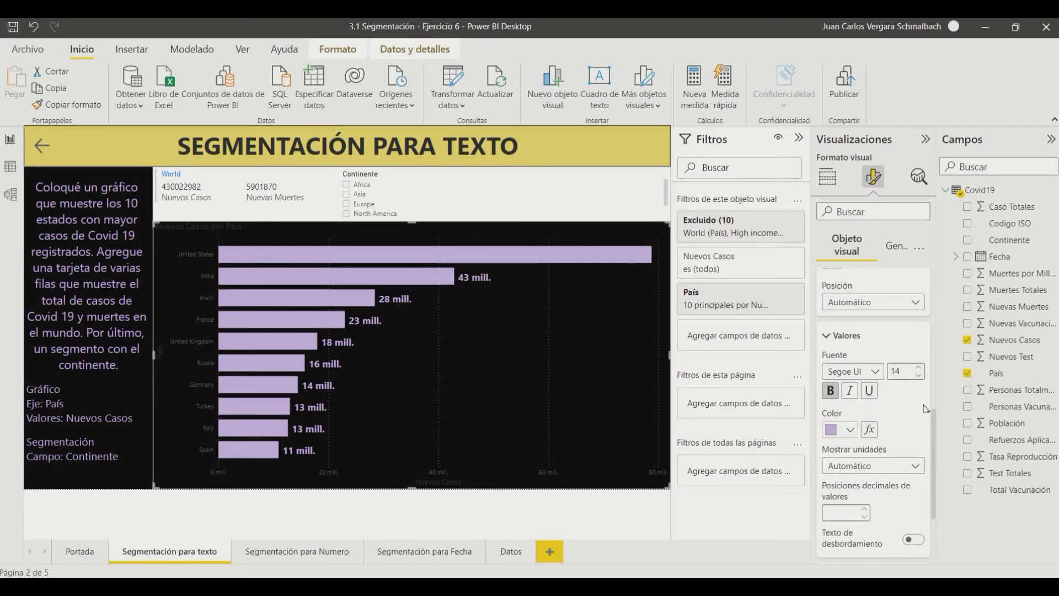
scroll(922, 524, up, 4)
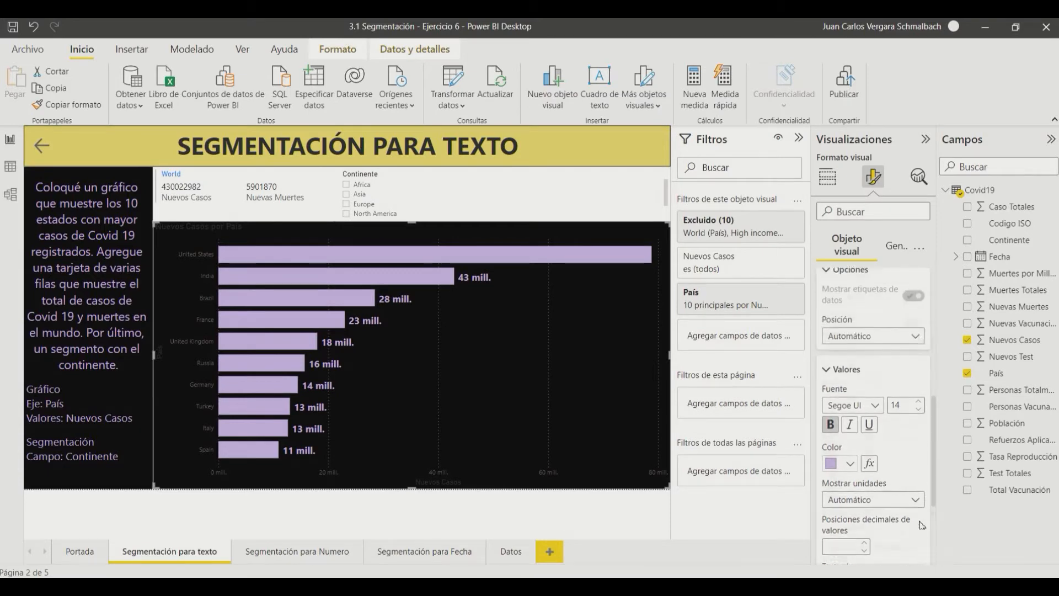
click(845, 316)
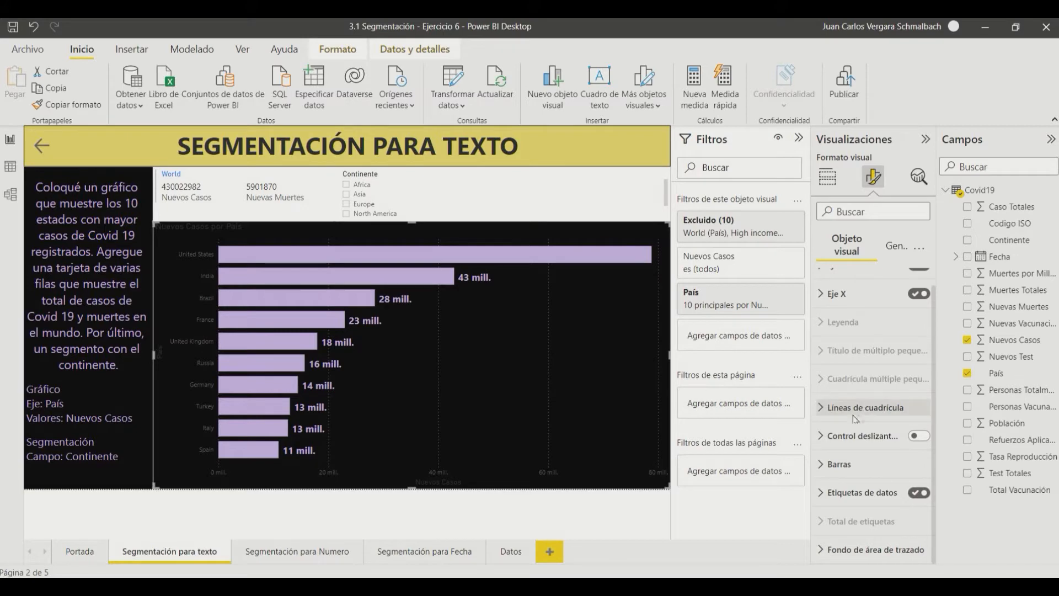
Format the bar chart's Y-axis values in the lightest purple theme shade and bold.
scroll(840, 413, up, 1)
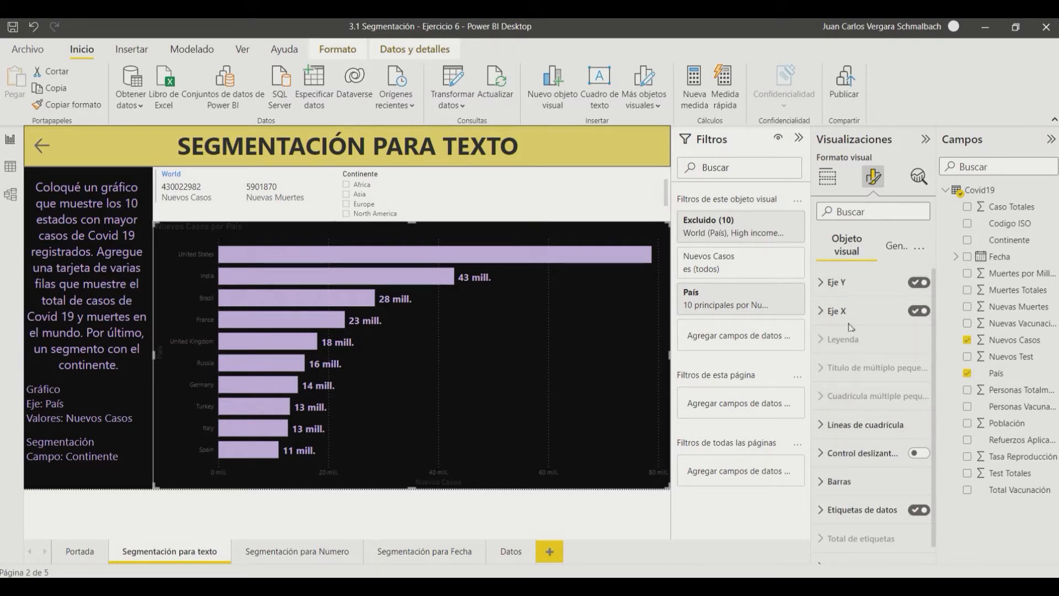
click(837, 282)
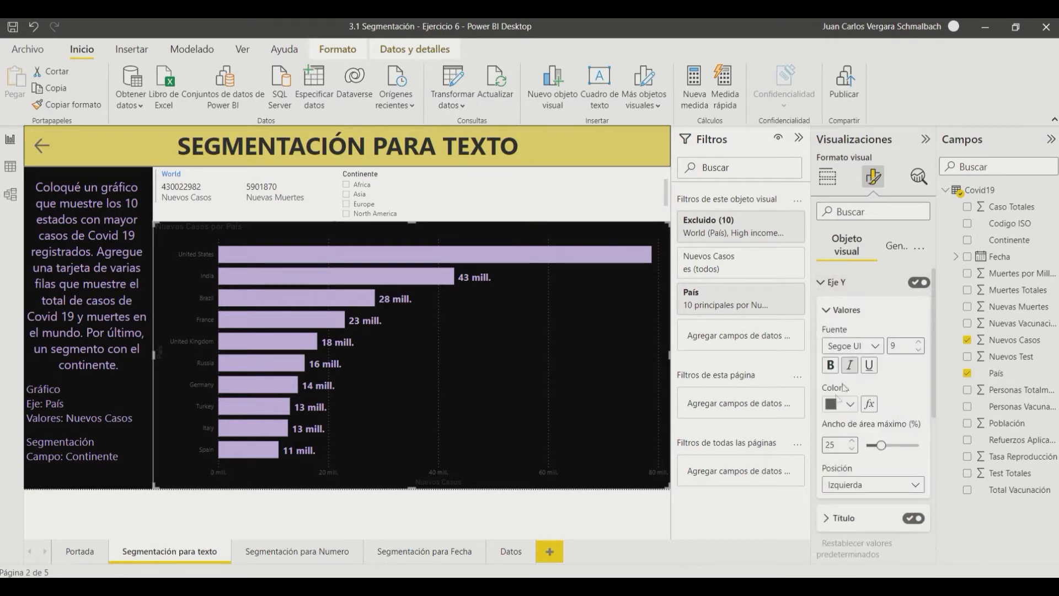
click(850, 405)
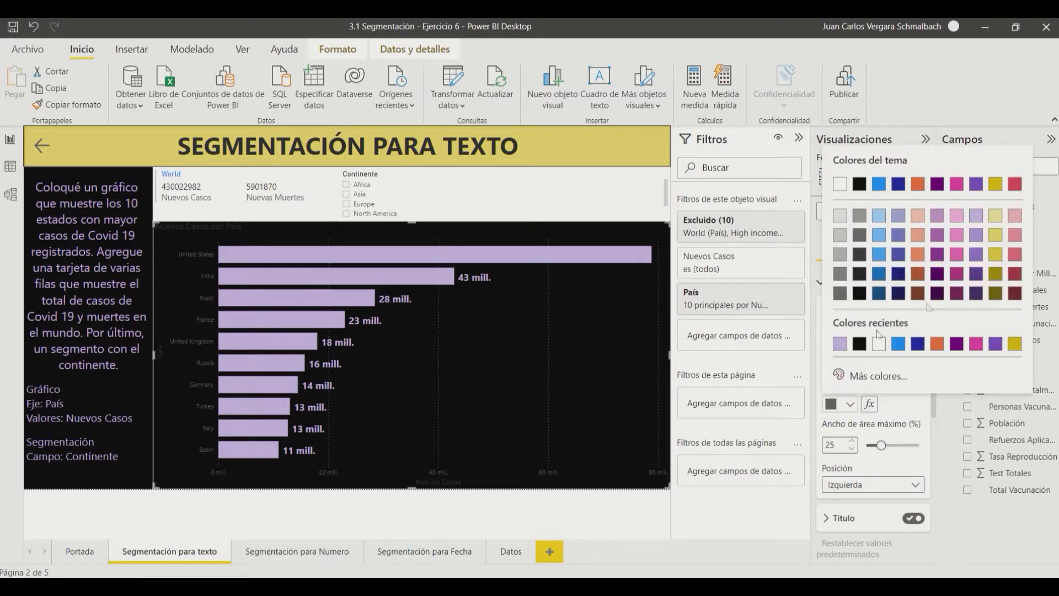
click(974, 216)
click(829, 367)
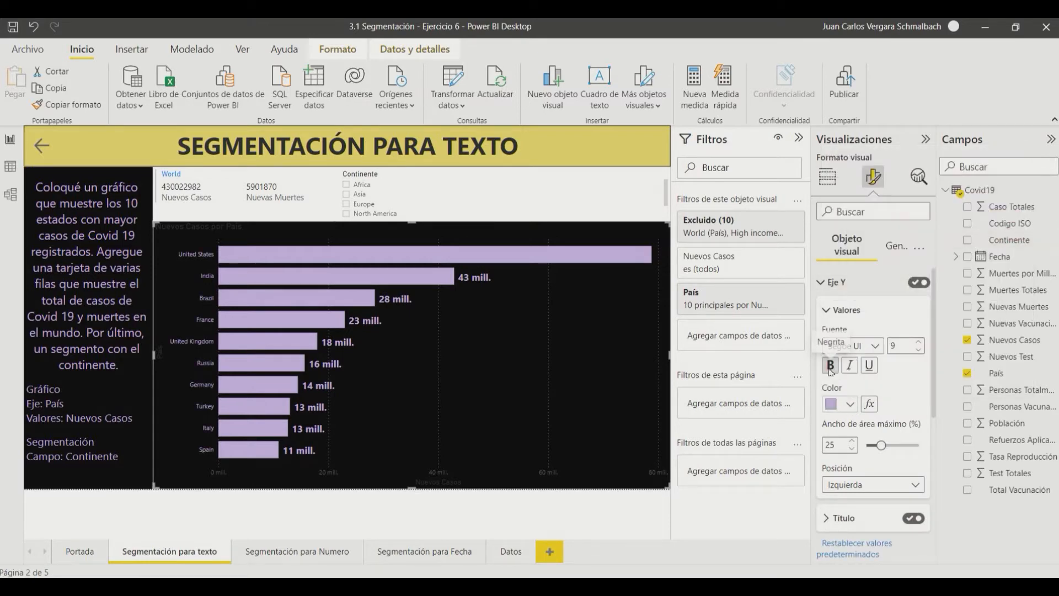
click(836, 282)
Format the bar chart's X-axis values in the lightest purple theme shade and bold.
click(842, 320)
scroll(840, 347, down, 3)
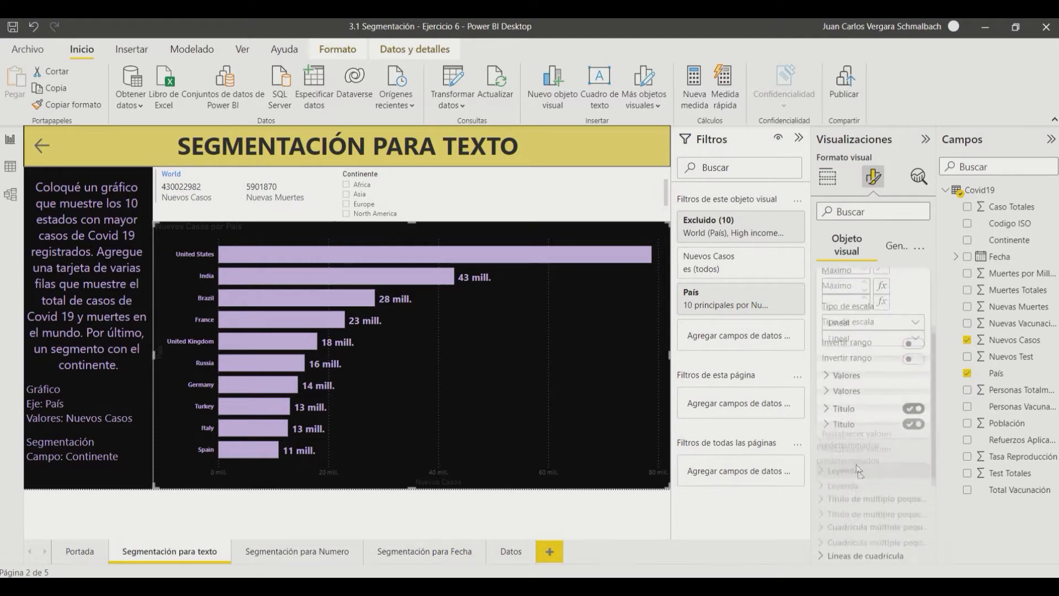
click(837, 368)
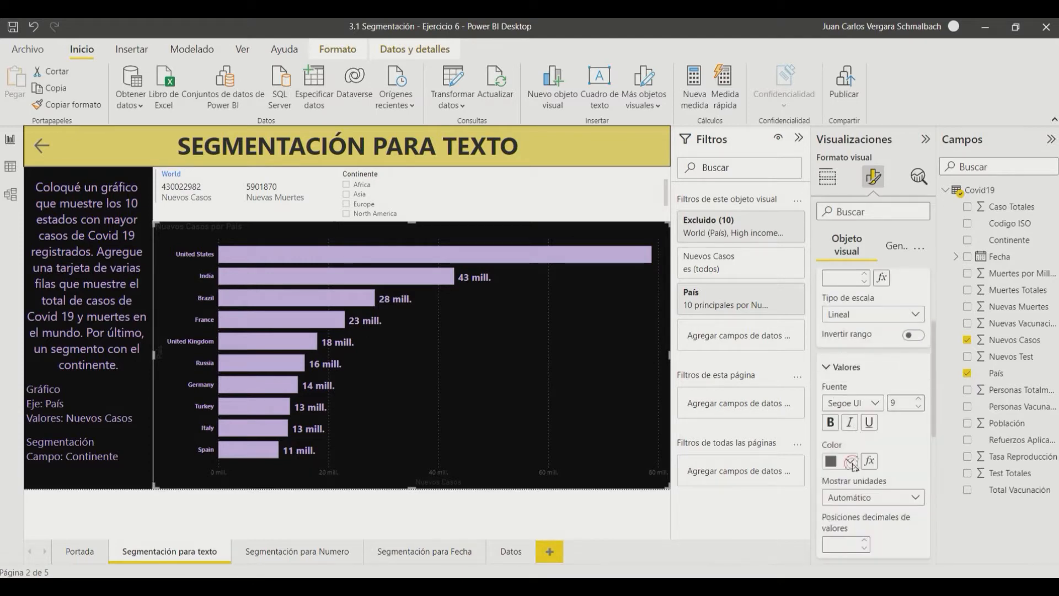
click(850, 461)
click(840, 400)
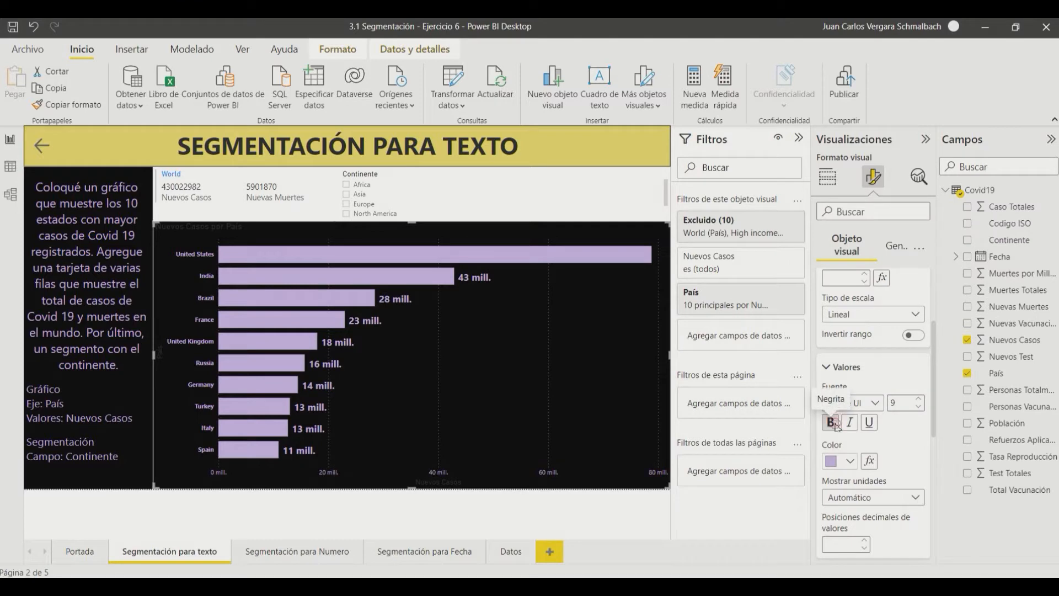
Set the bar chart's vertical gridlines to the lightest purple theme shade with a width of 4 px.
scroll(880, 455, down, 3)
scroll(880, 455, down, 3)
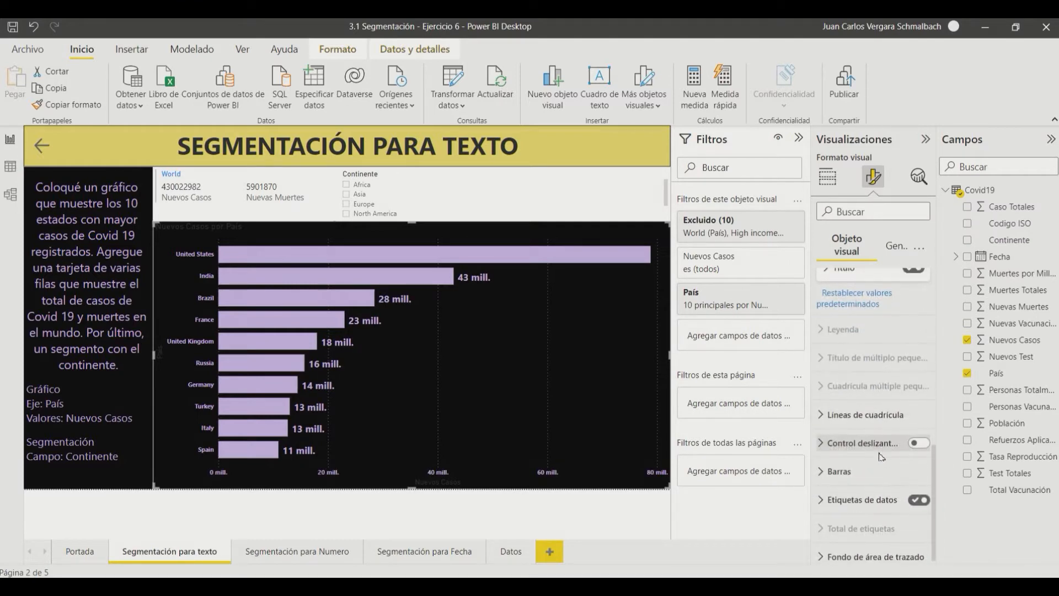
click(826, 421)
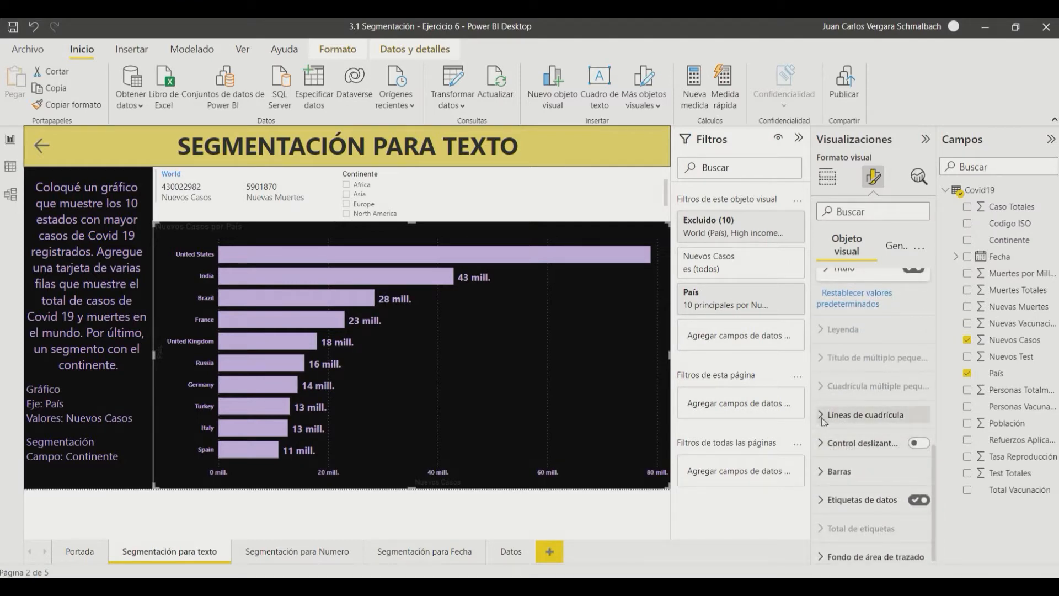
scroll(849, 424, down, 2)
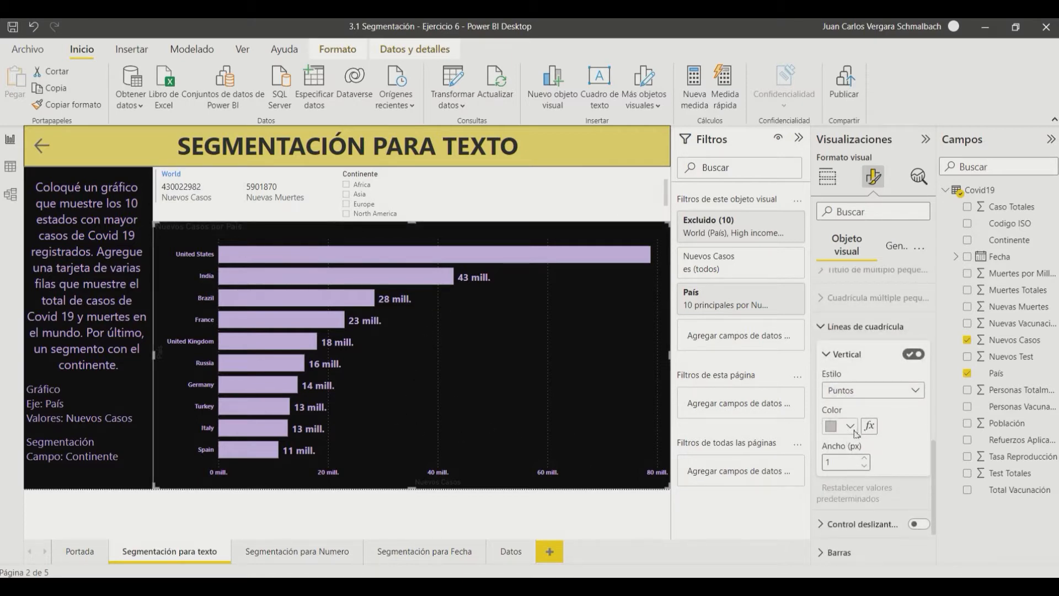
click(850, 426)
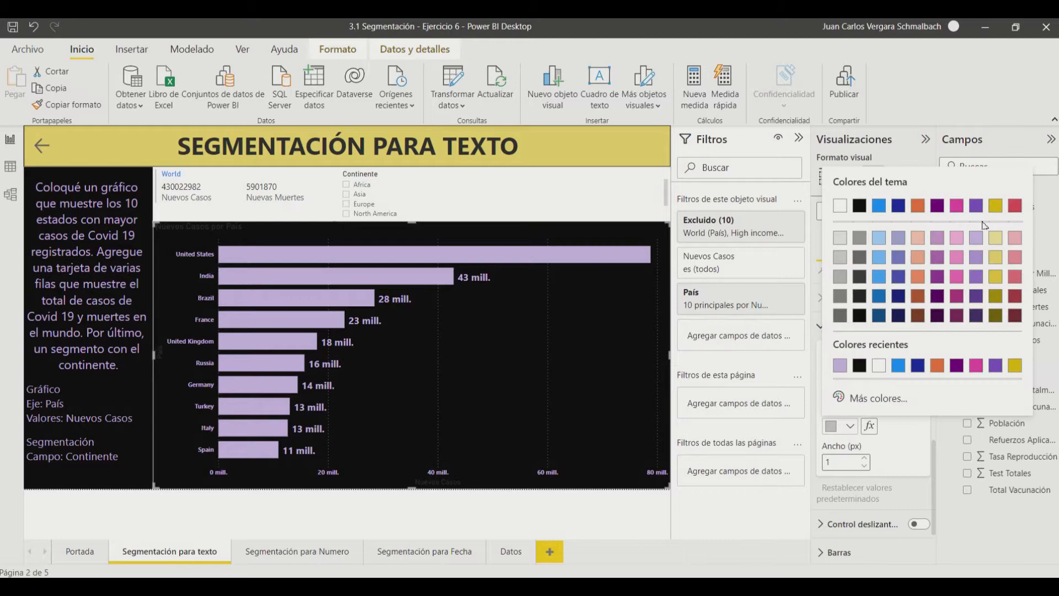
click(977, 239)
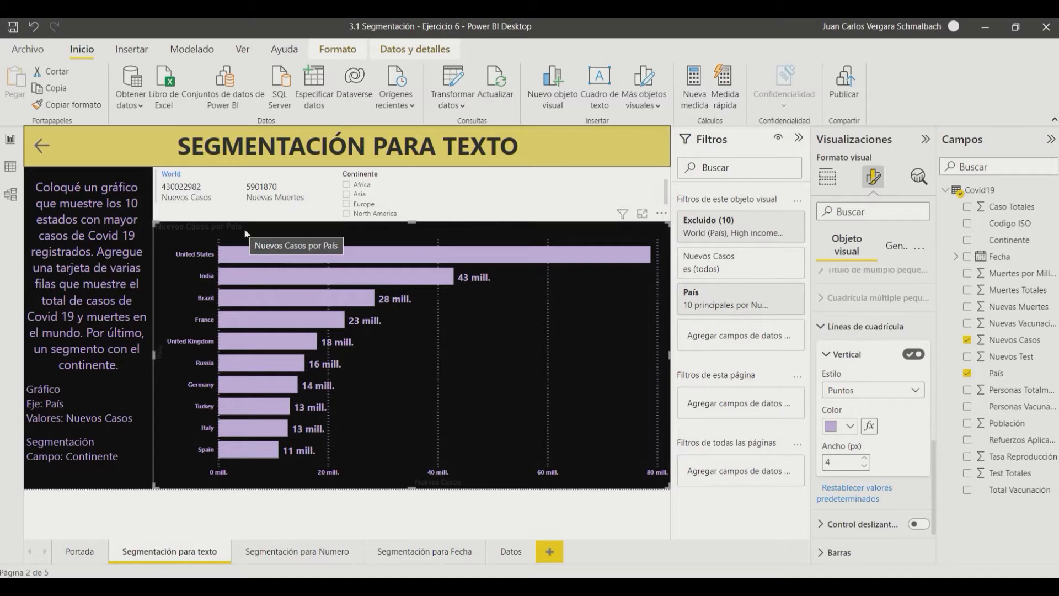
Copy the bar chart's format onto the multi-row card and make the card's category labels bold in the lightest purple theme shade.
click(67, 104)
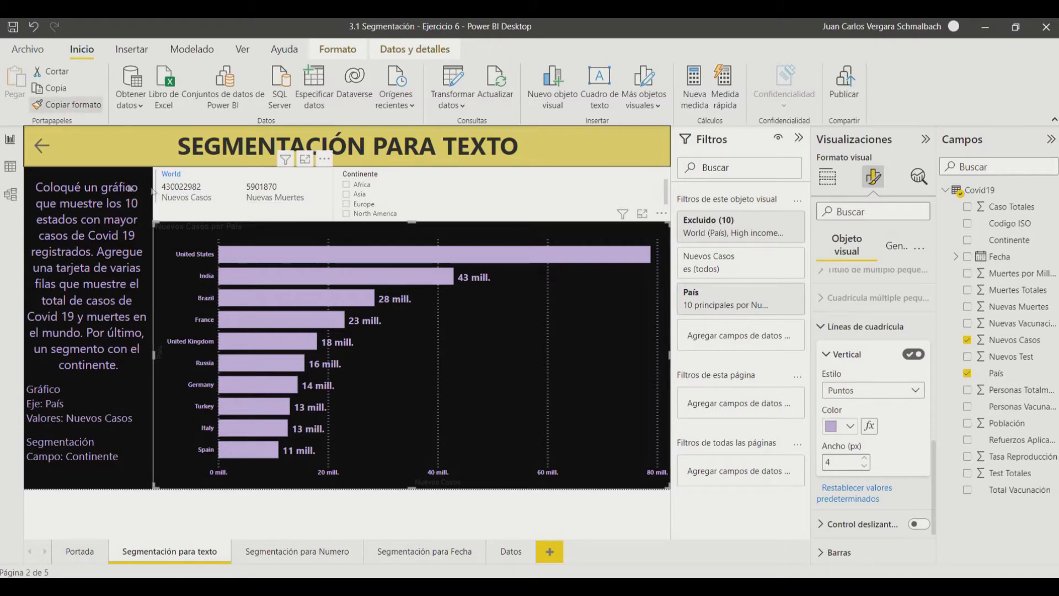
click(231, 188)
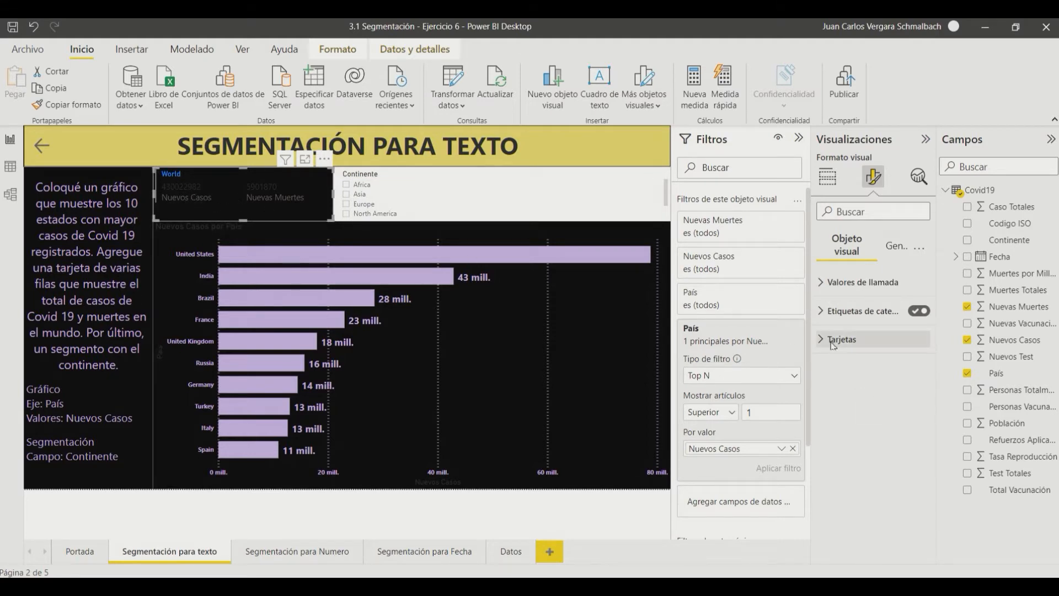
click(827, 312)
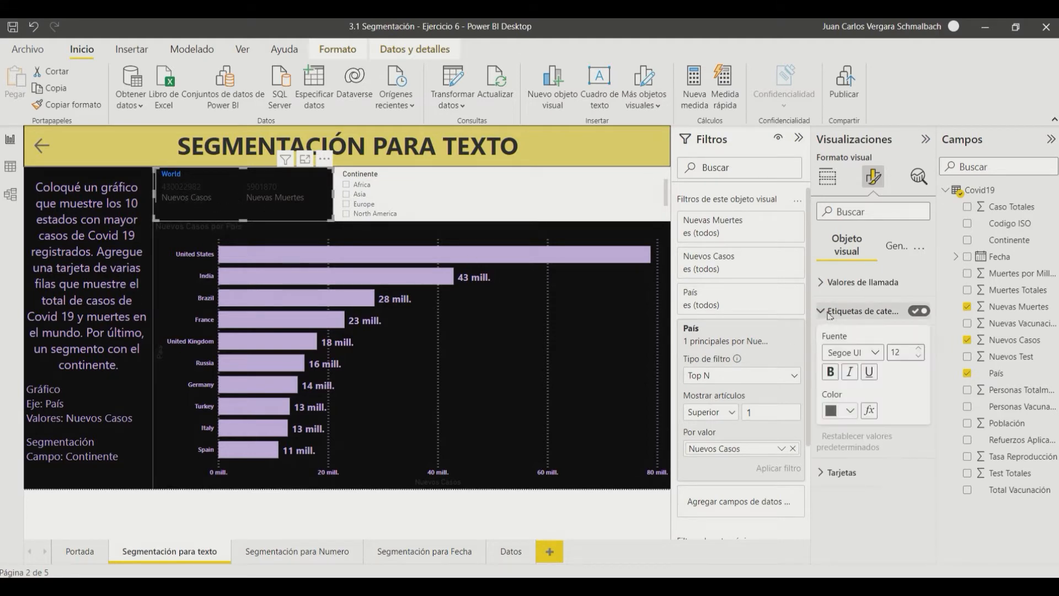
click(850, 411)
click(979, 223)
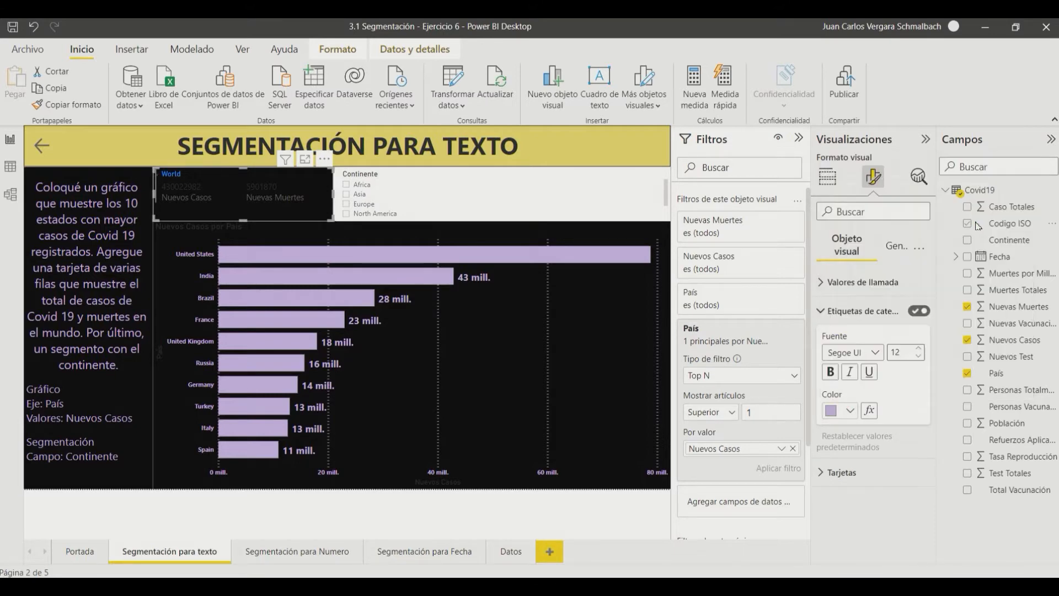
click(830, 371)
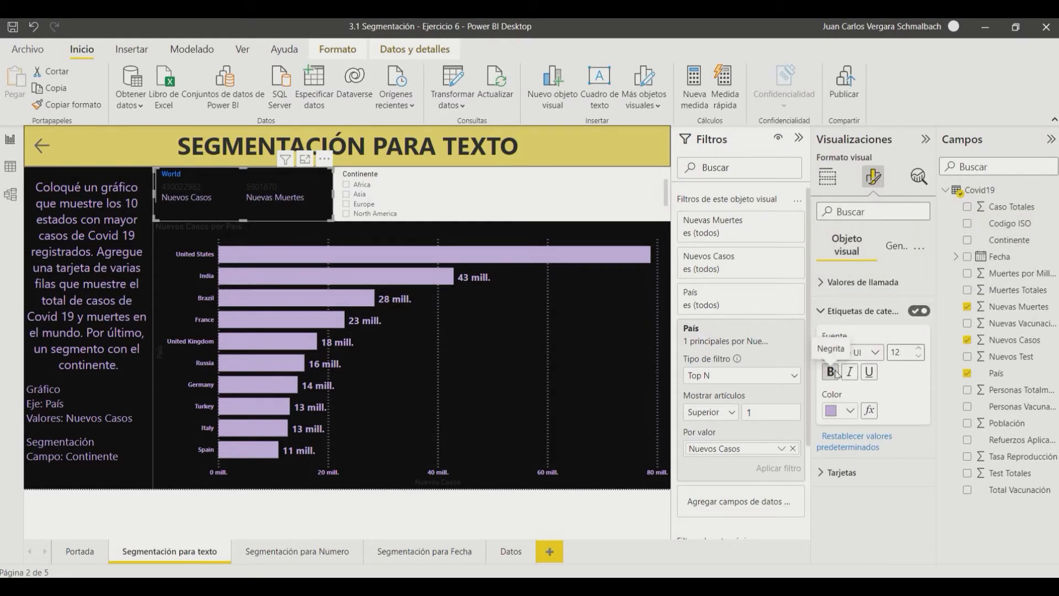
click(843, 310)
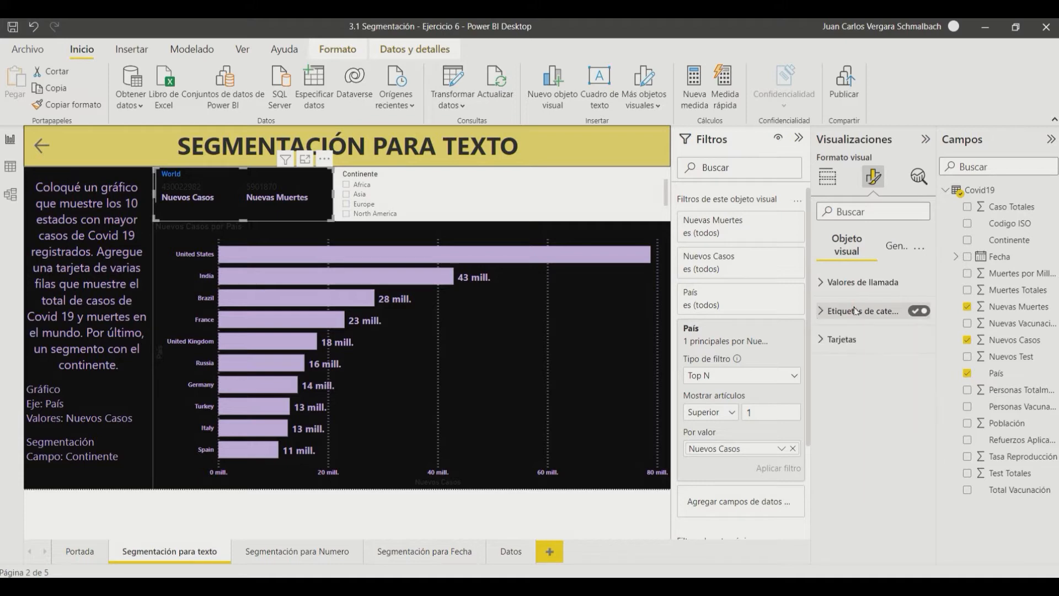
Format the multi-row card's callout values in white, bold, with font size 17.
click(834, 284)
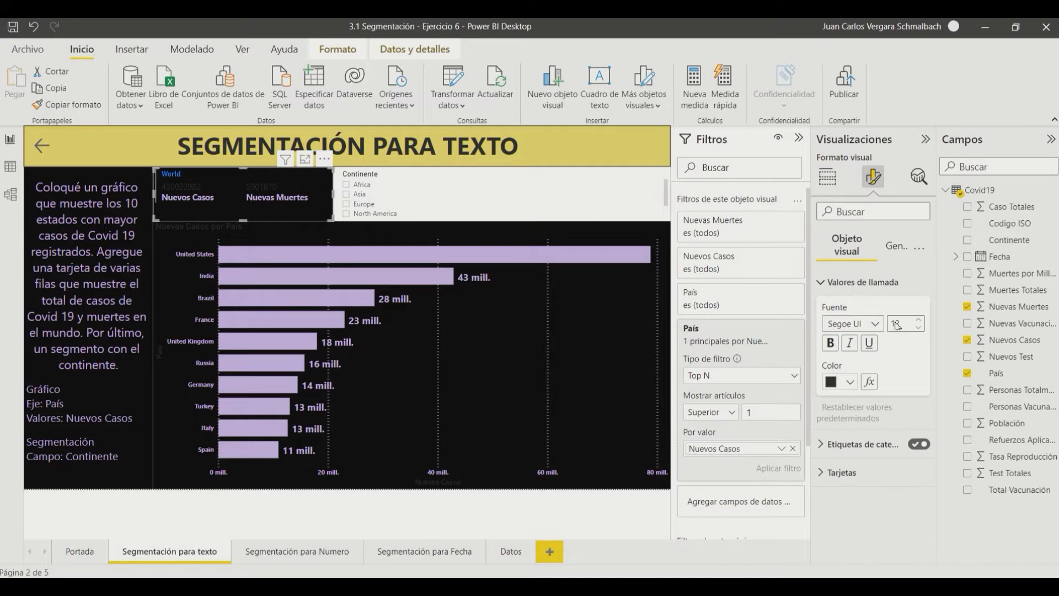
click(850, 381)
click(840, 161)
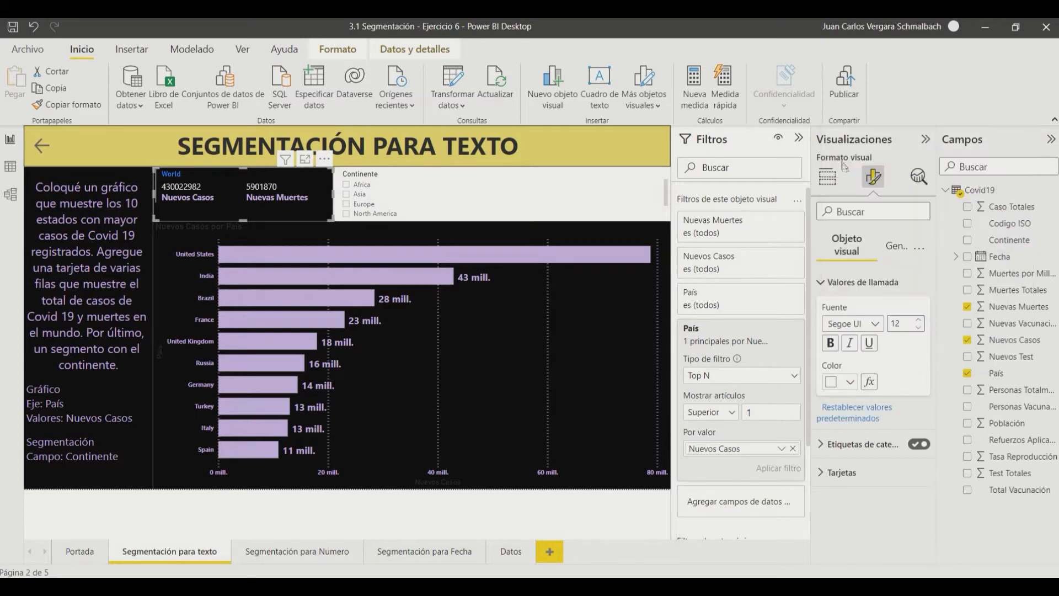
click(837, 346)
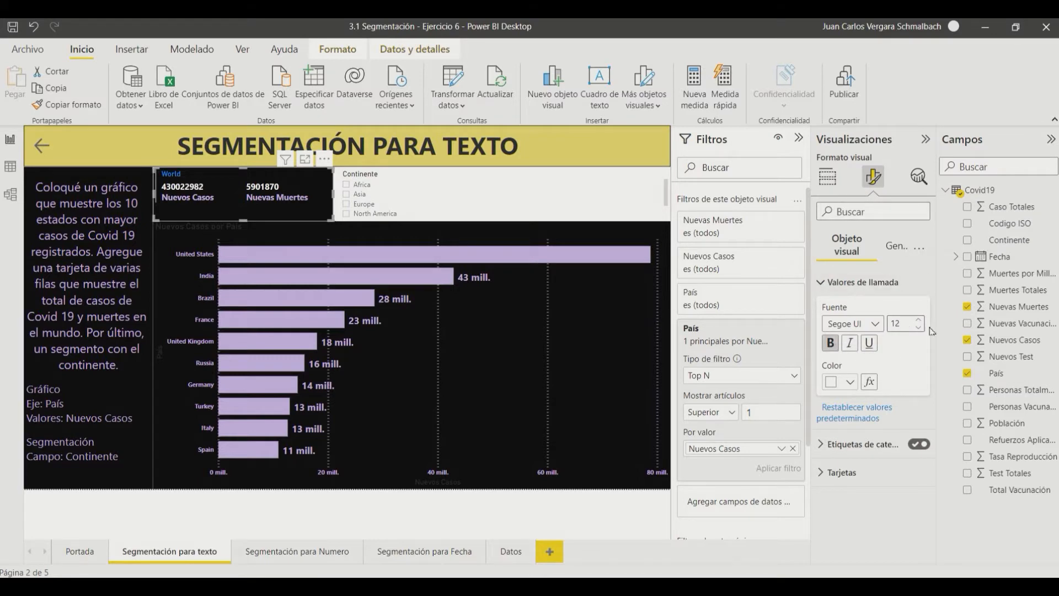
click(917, 319)
click(918, 320)
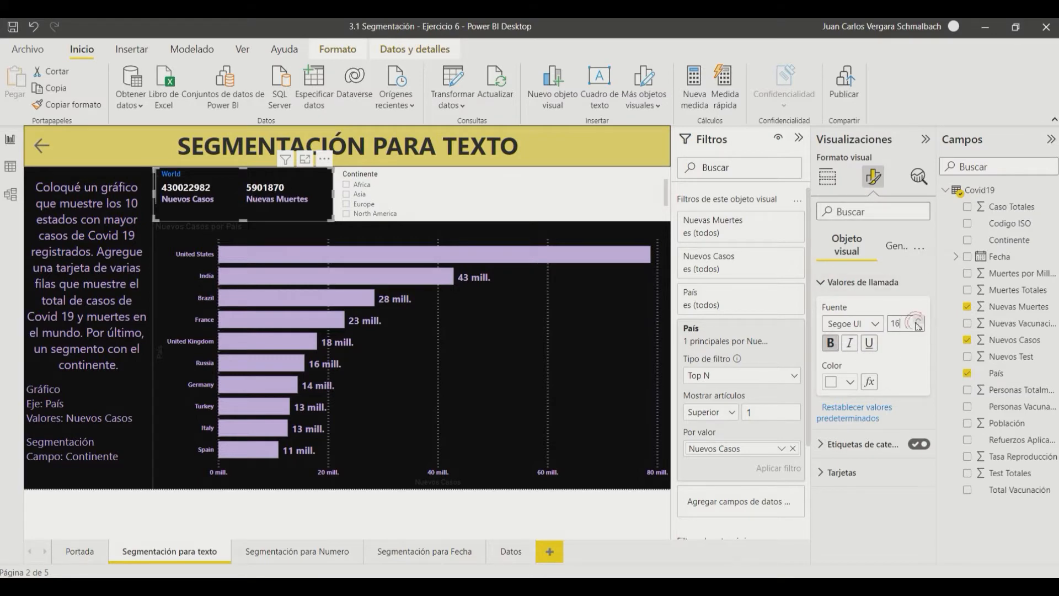
click(916, 323)
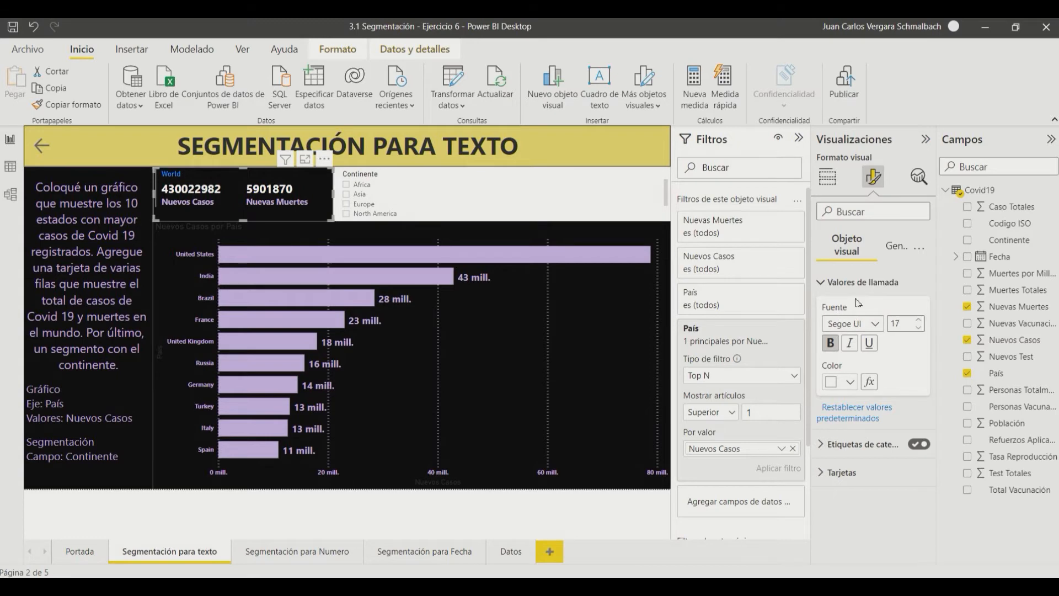
click(855, 282)
Format the multi-row card's title in the lightest purple theme shade, bold, with font size 16.
click(846, 335)
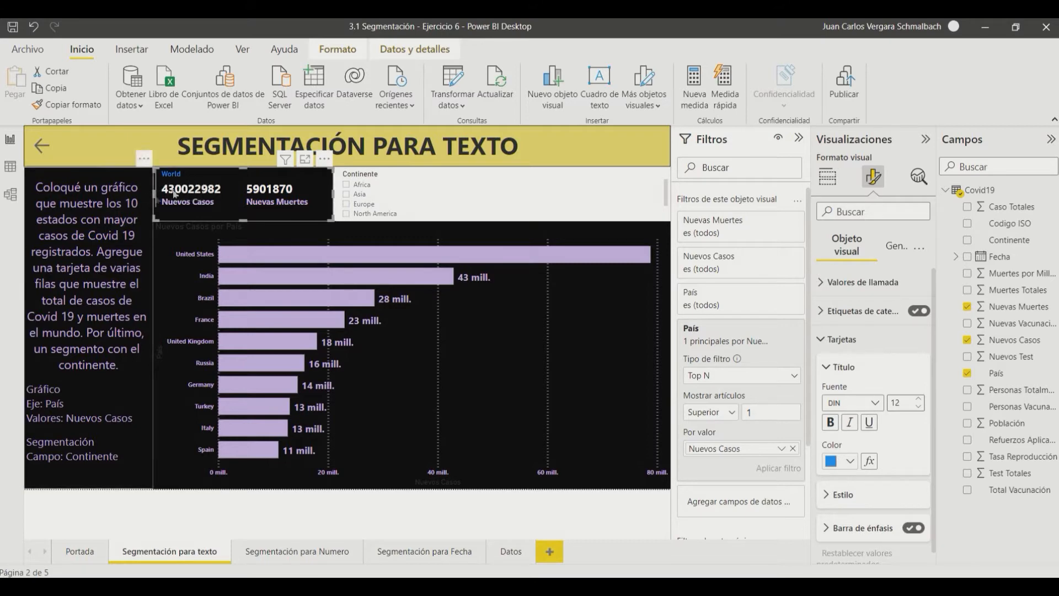
scroll(905, 483, down, 1)
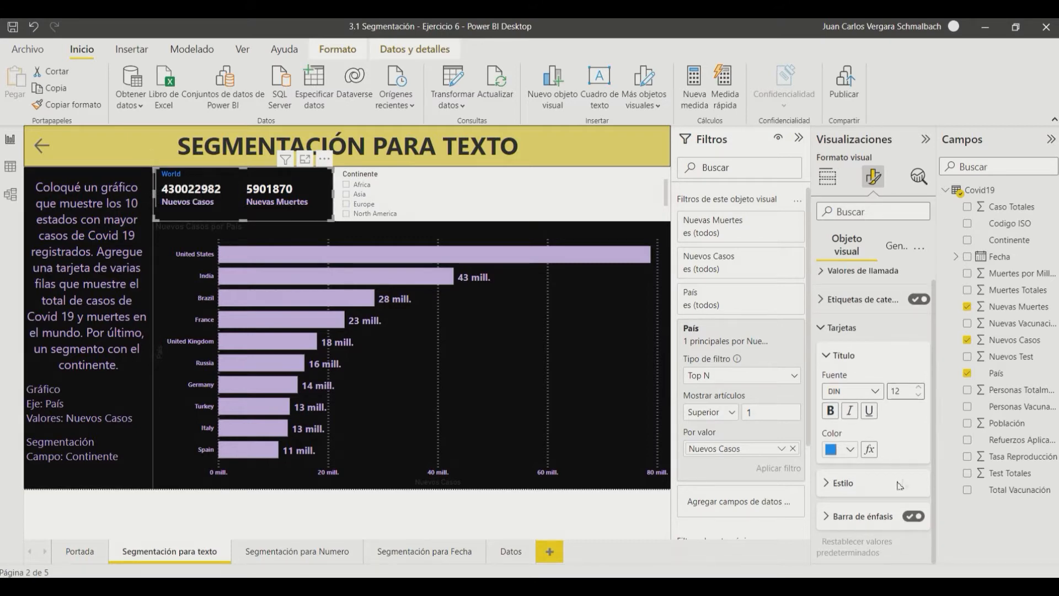
click(852, 451)
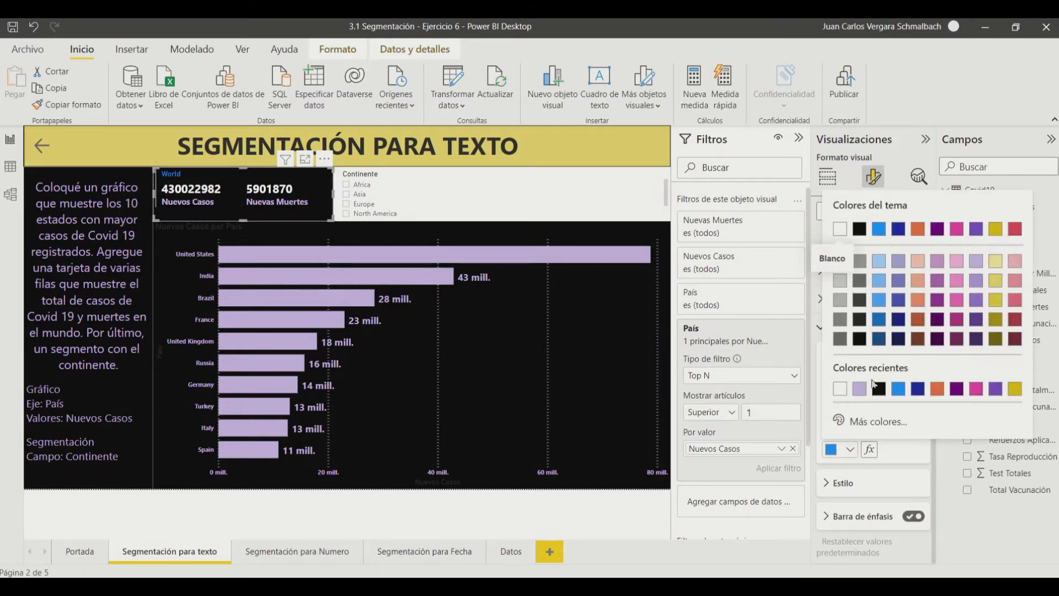
click(981, 263)
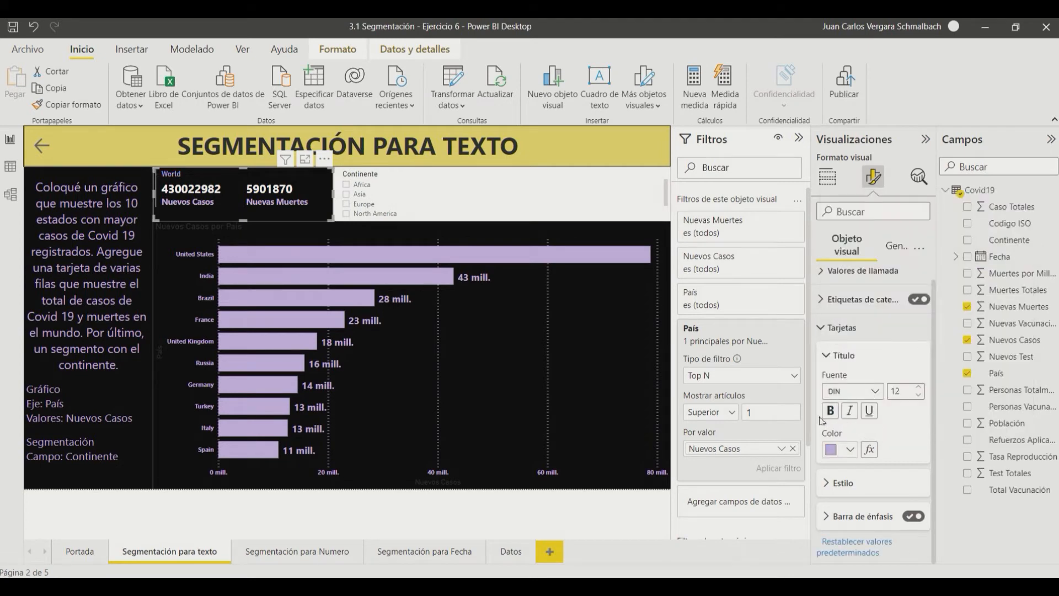
click(918, 387)
click(919, 387)
click(919, 387)
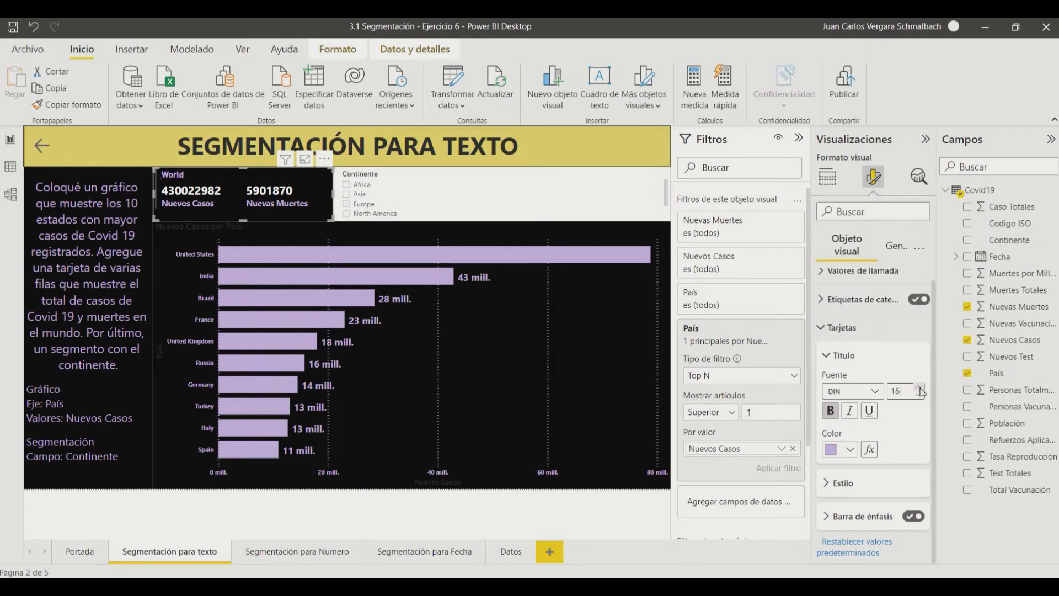
click(838, 327)
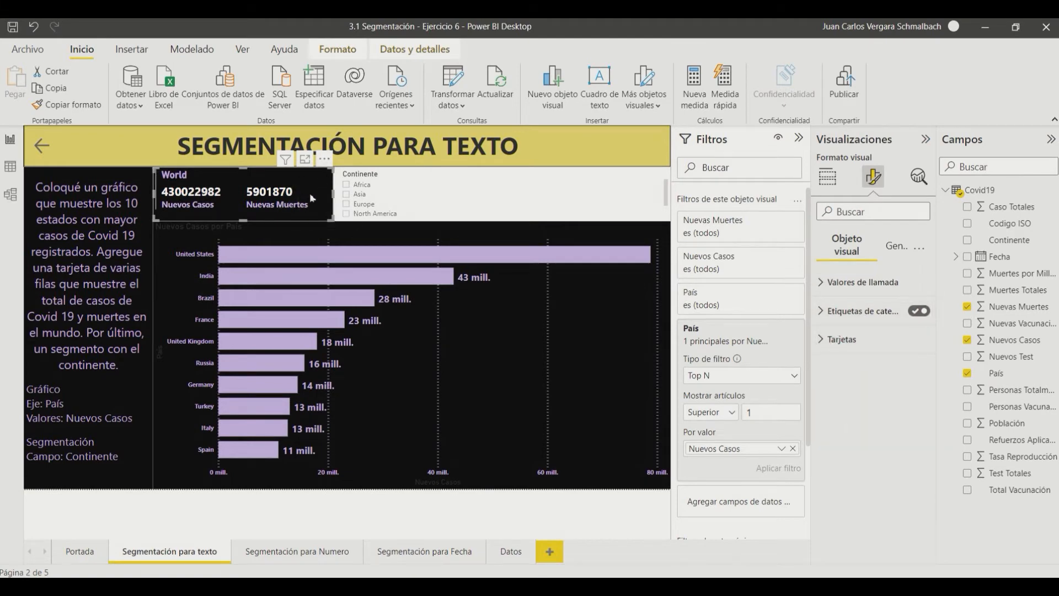
Copy the multi-row card's format onto the Continente slicer and make the slicer's values light purple, bold, with font size 11.
click(87, 107)
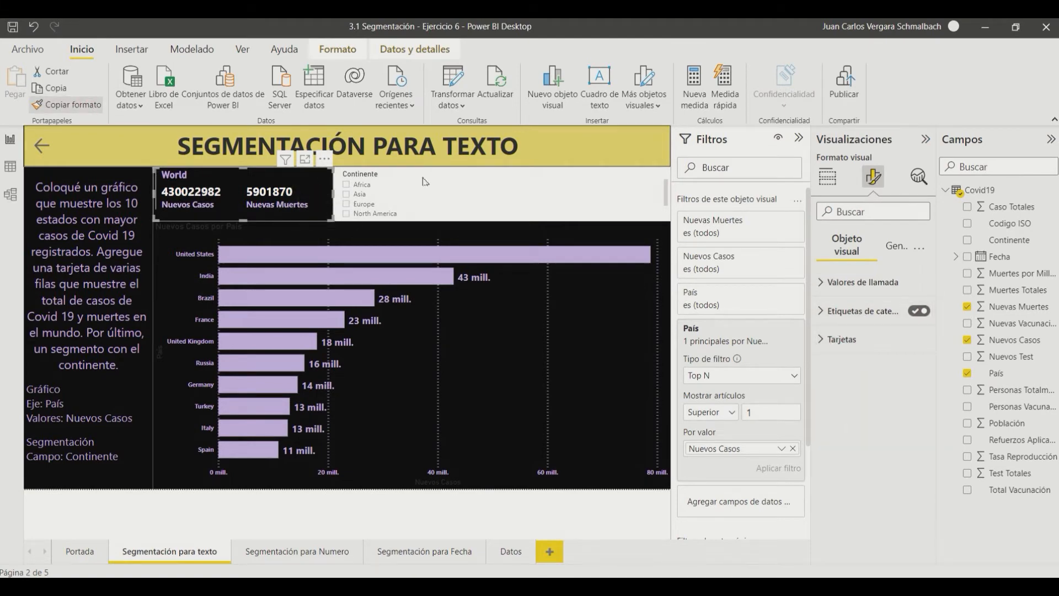
click(531, 190)
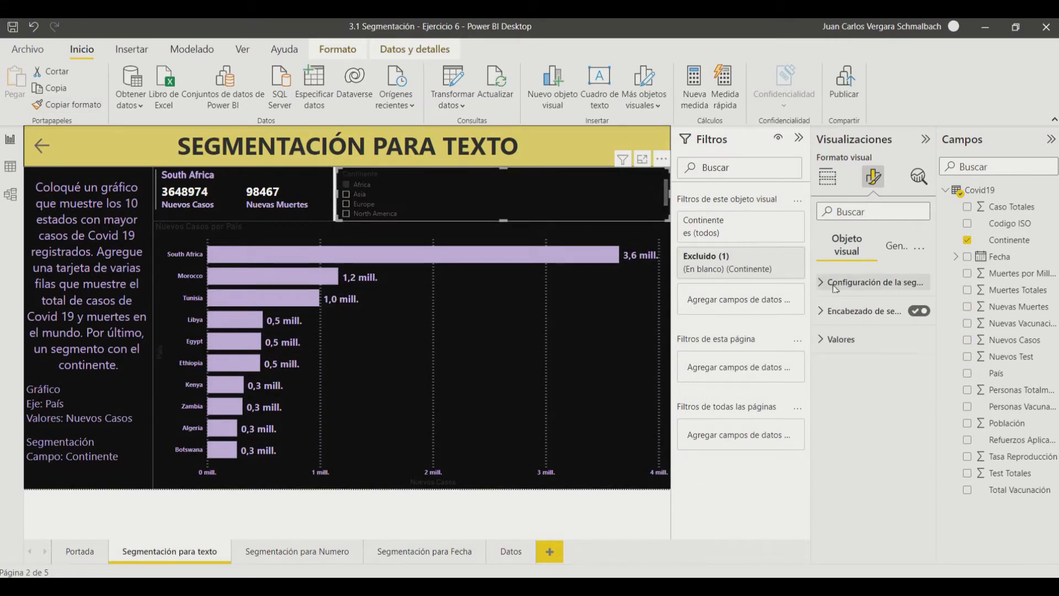
click(836, 339)
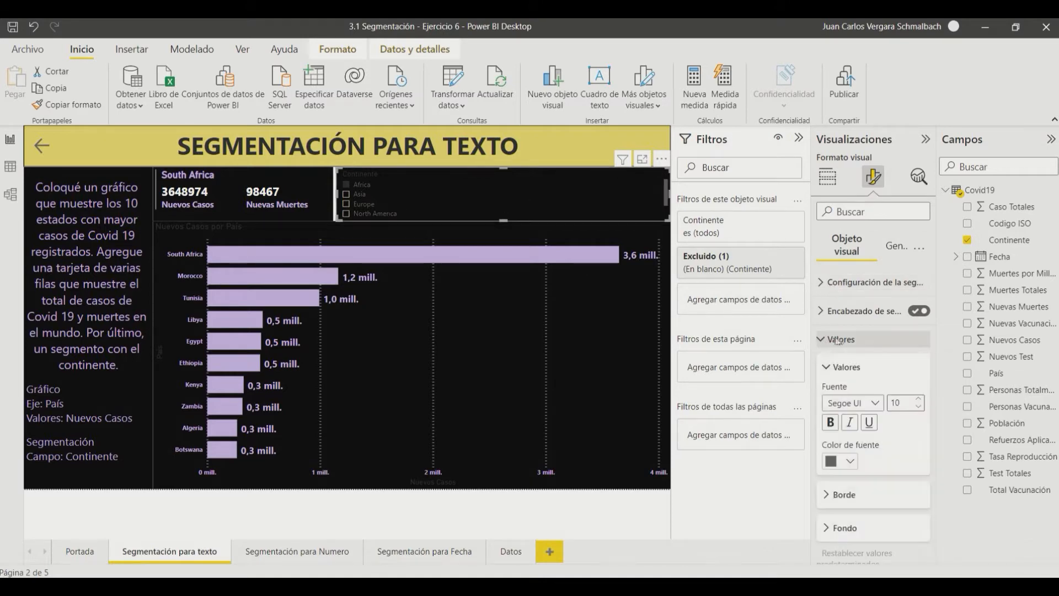
scroll(839, 359, down, 1)
click(852, 449)
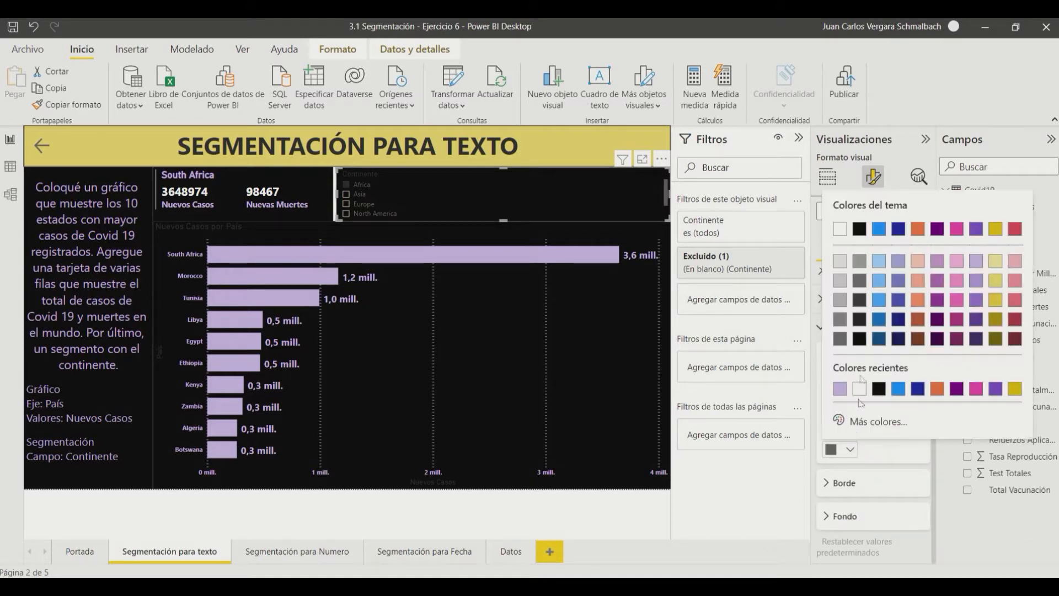
click(839, 388)
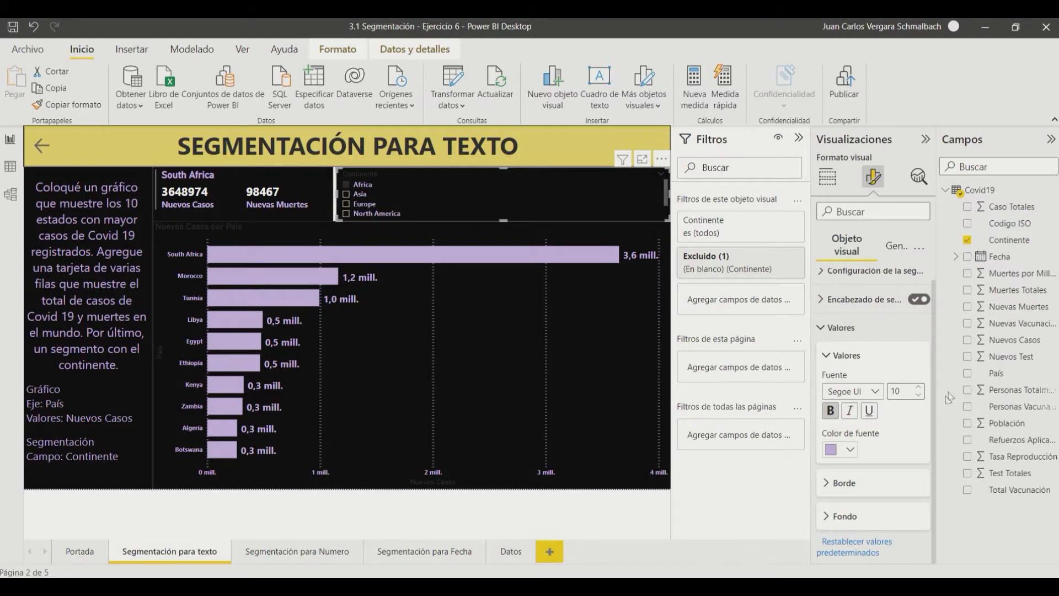
click(918, 387)
click(918, 387)
click(918, 387)
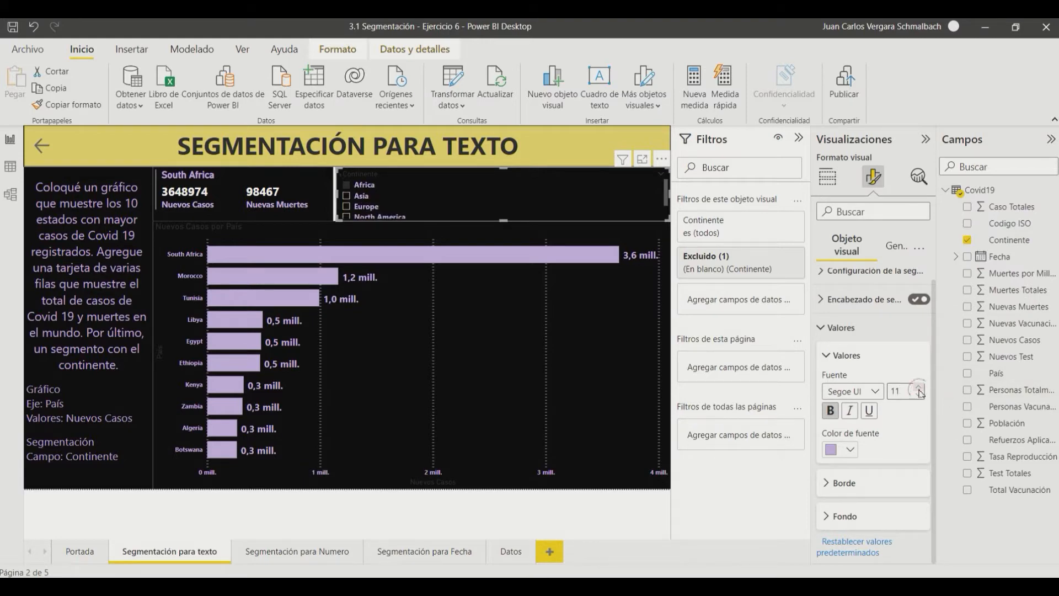
Set the Continente slicer's orientation to Horizontal and turn off its header.
click(841, 328)
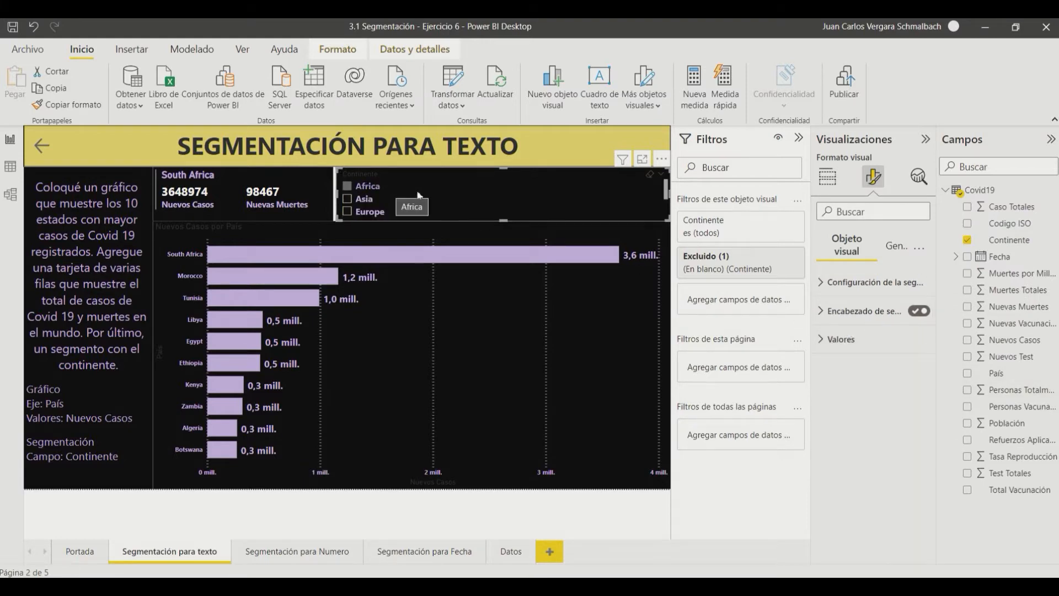
scroll(479, 195, down, 3)
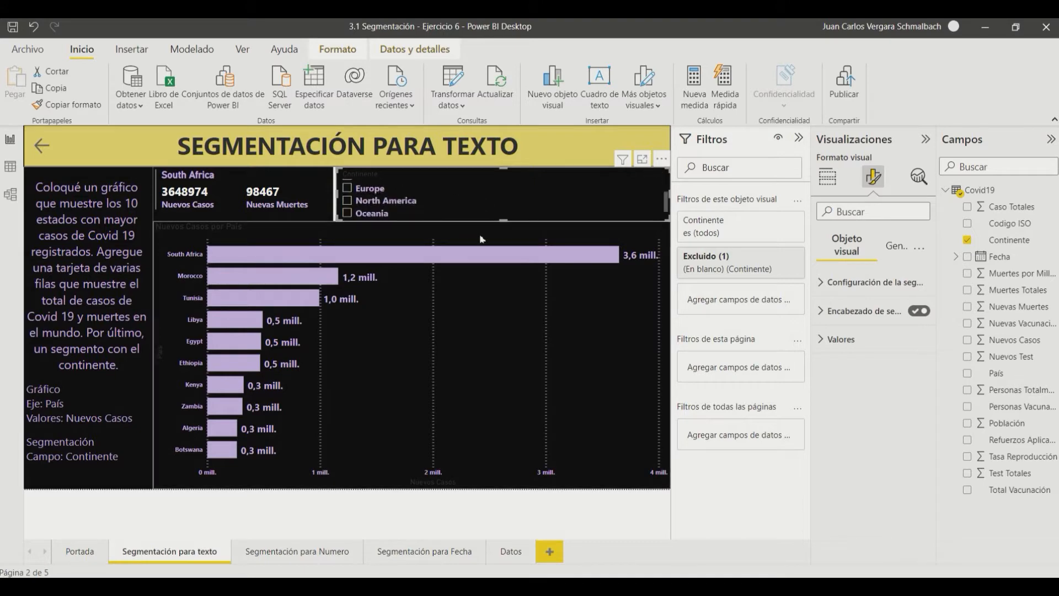
scroll(488, 196, up, 3)
scroll(487, 198, down, 1)
scroll(487, 200, down, 2)
scroll(486, 200, up, 2)
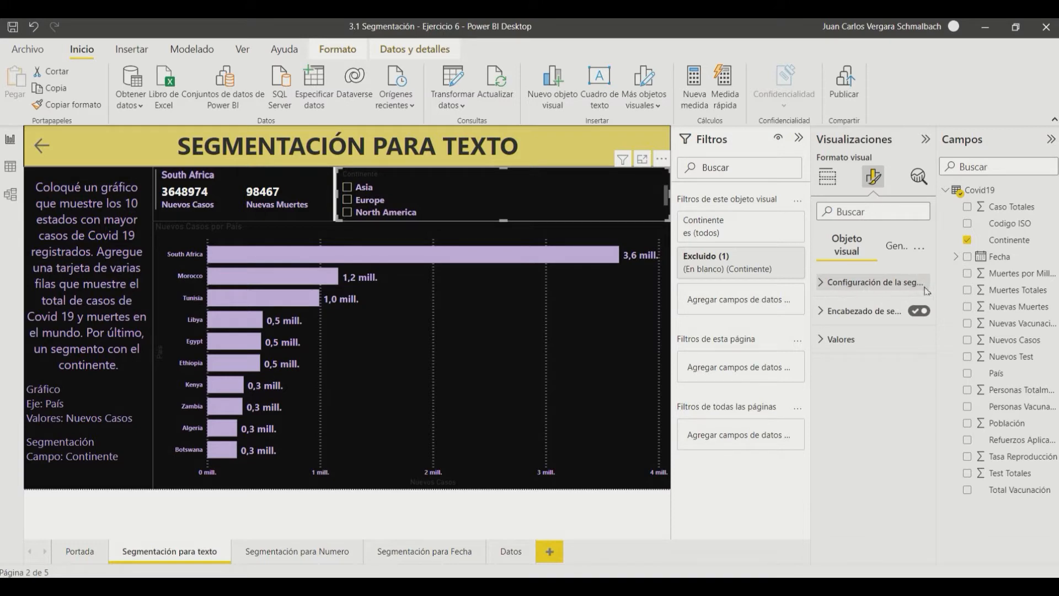
click(833, 286)
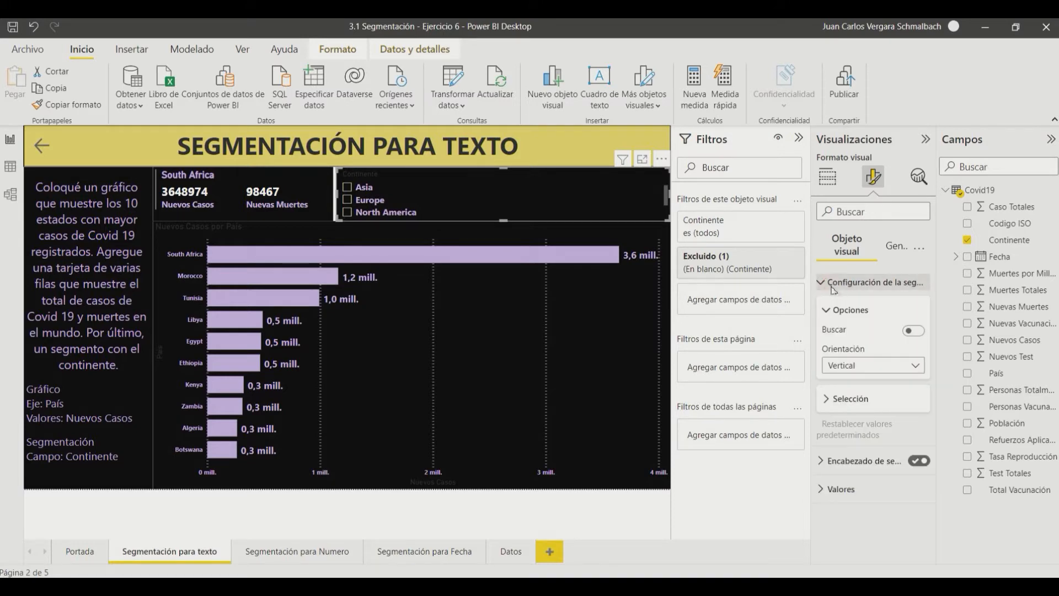
click(909, 369)
click(852, 398)
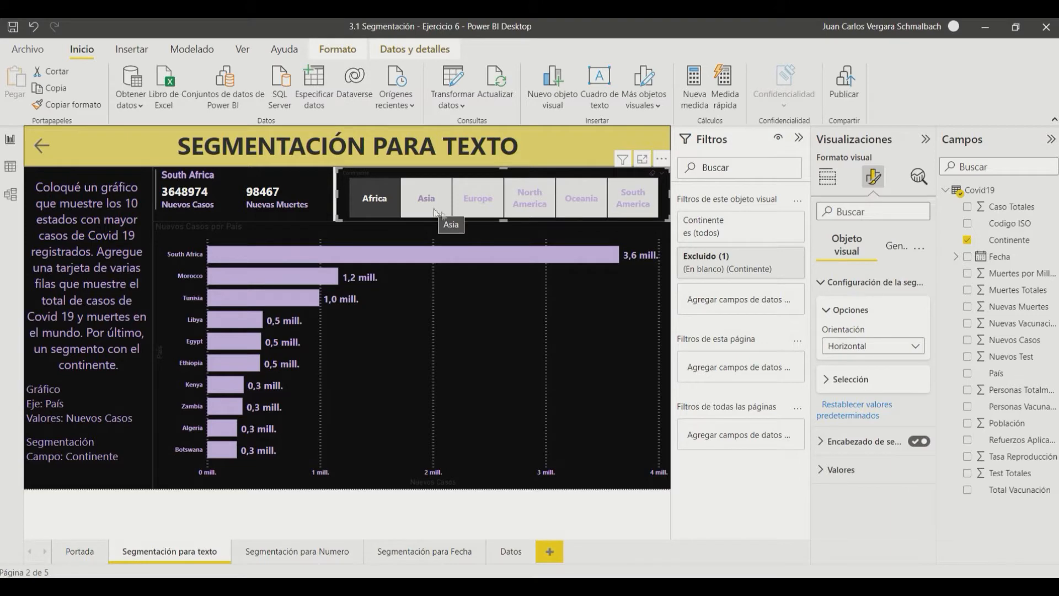
click(918, 442)
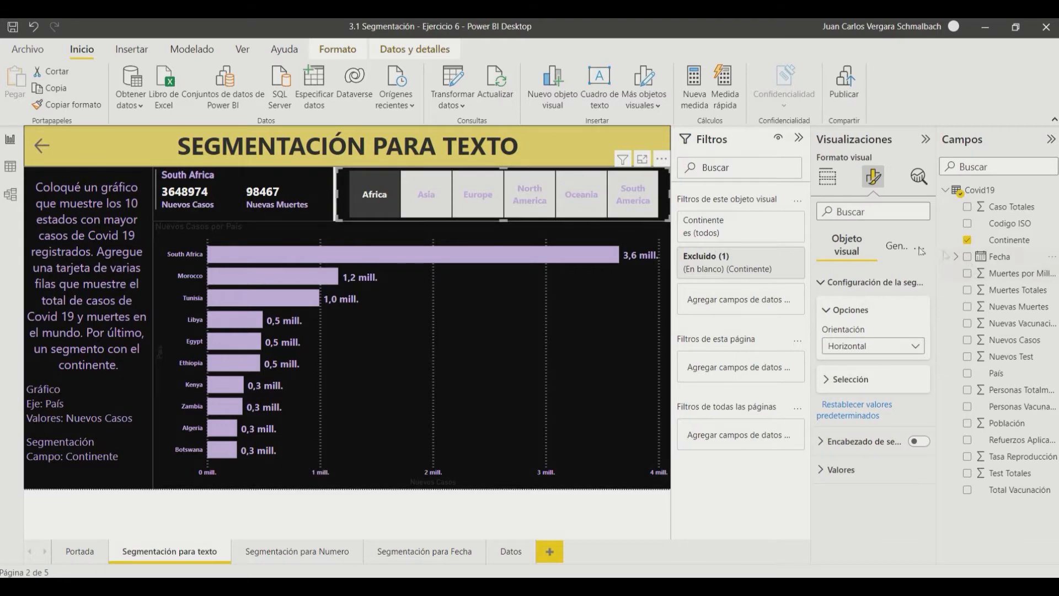
Give the Continente slicer's values a light purple background and a black font colour.
click(832, 470)
scroll(832, 472, down, 1)
scroll(831, 472, down, 2)
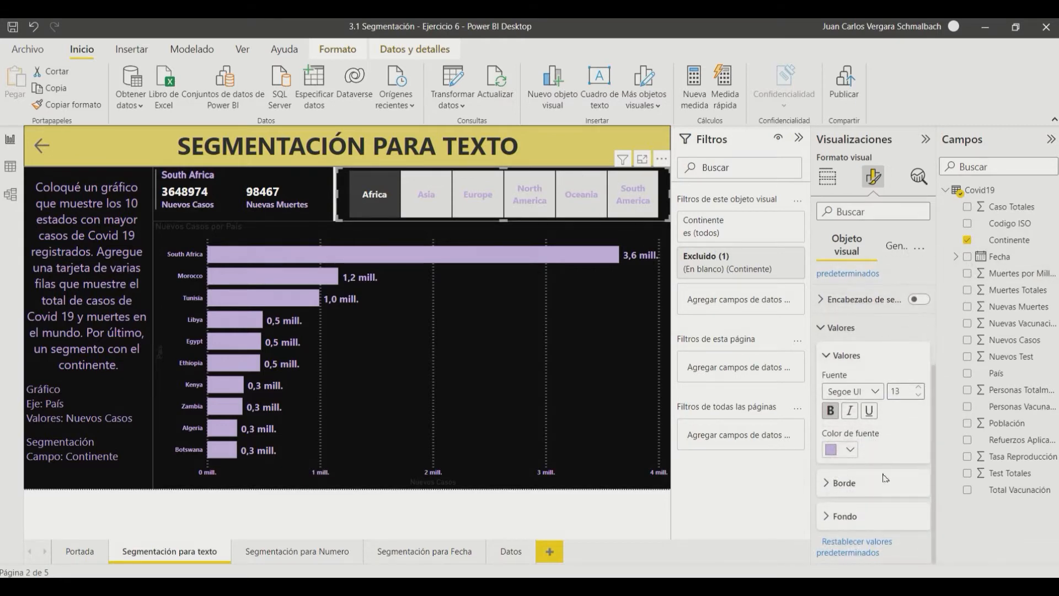
click(841, 519)
scroll(871, 510, down, 1)
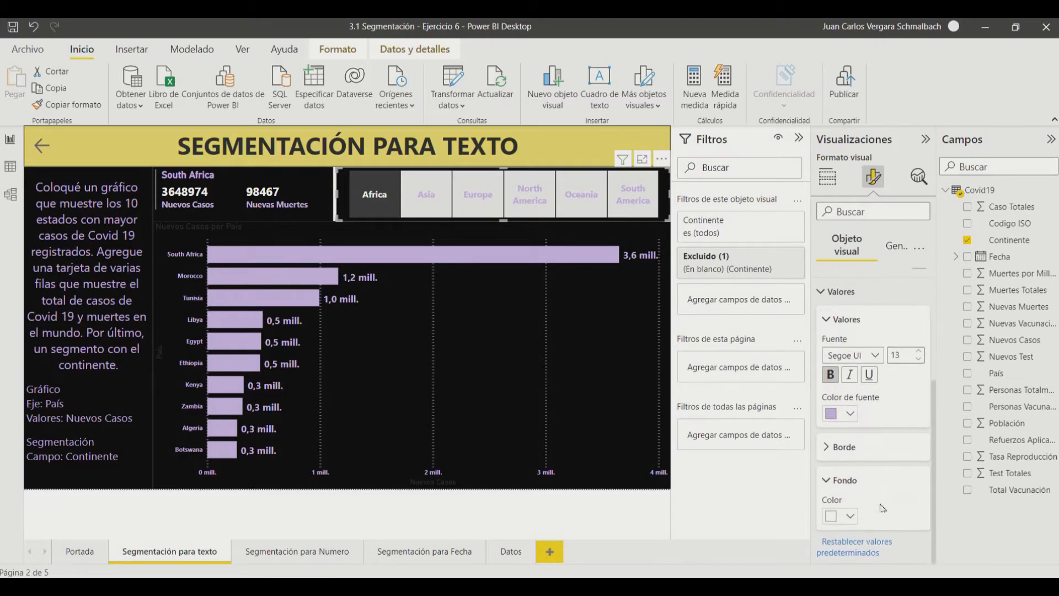
click(849, 517)
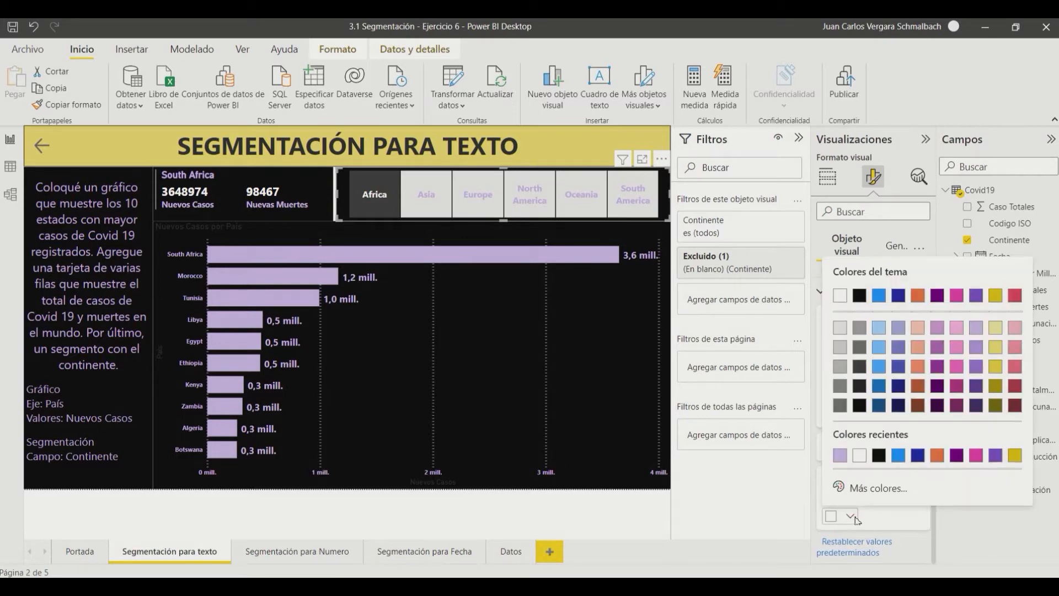
click(847, 459)
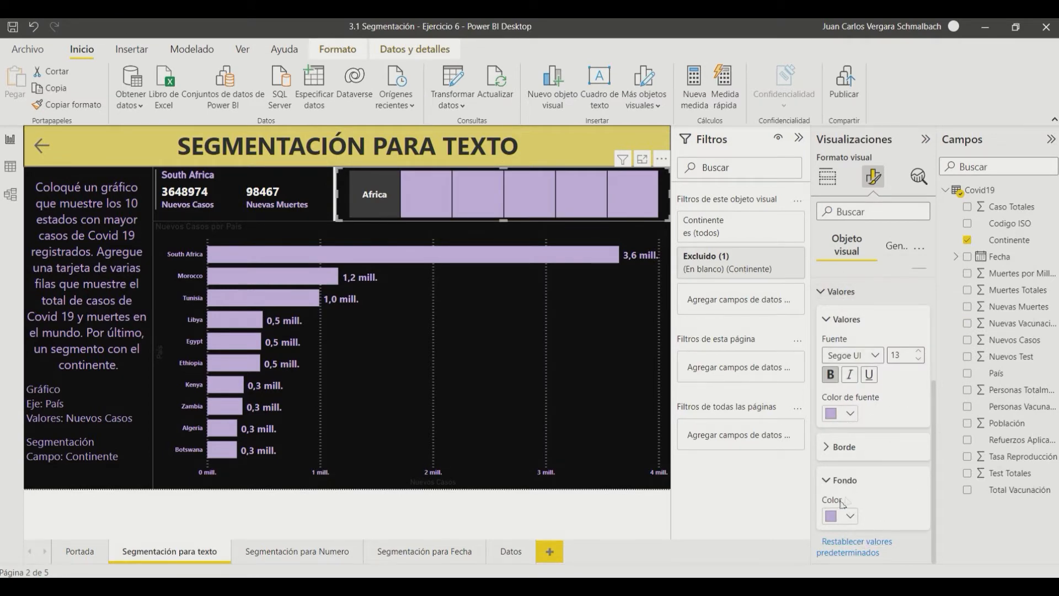
click(851, 414)
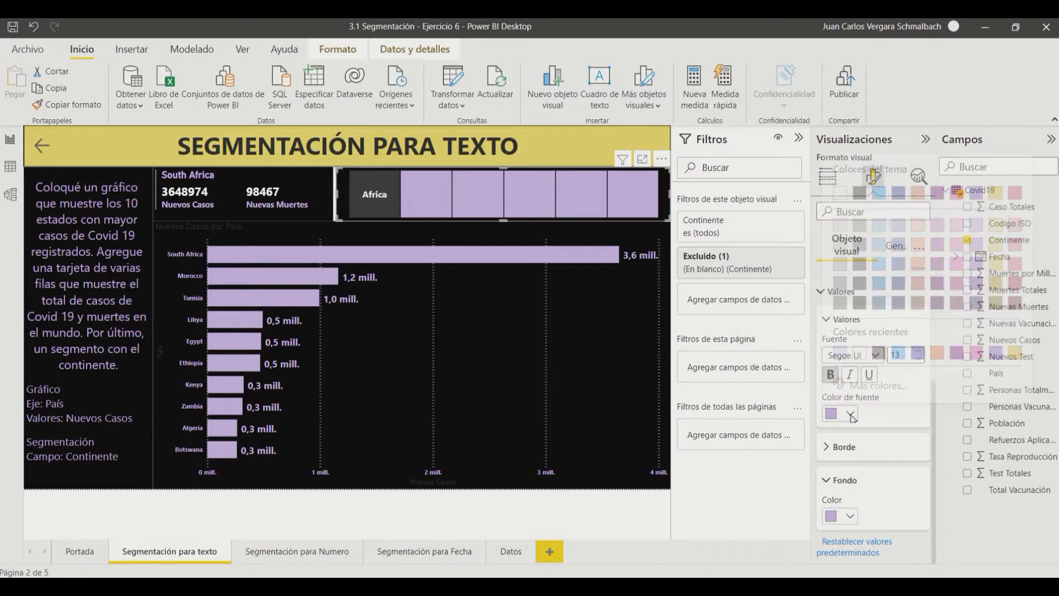
click(860, 194)
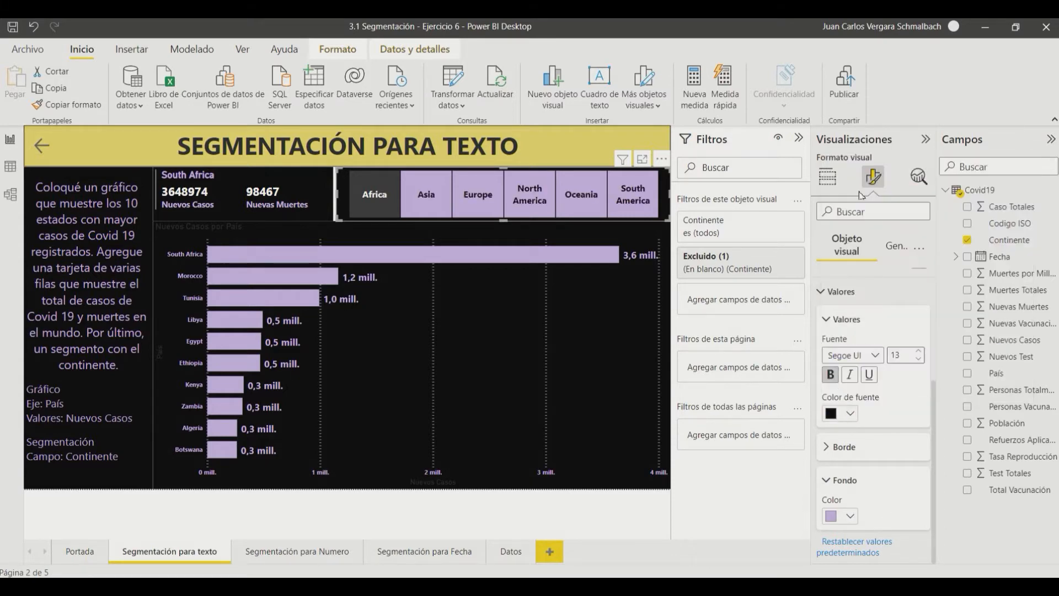
click(618, 505)
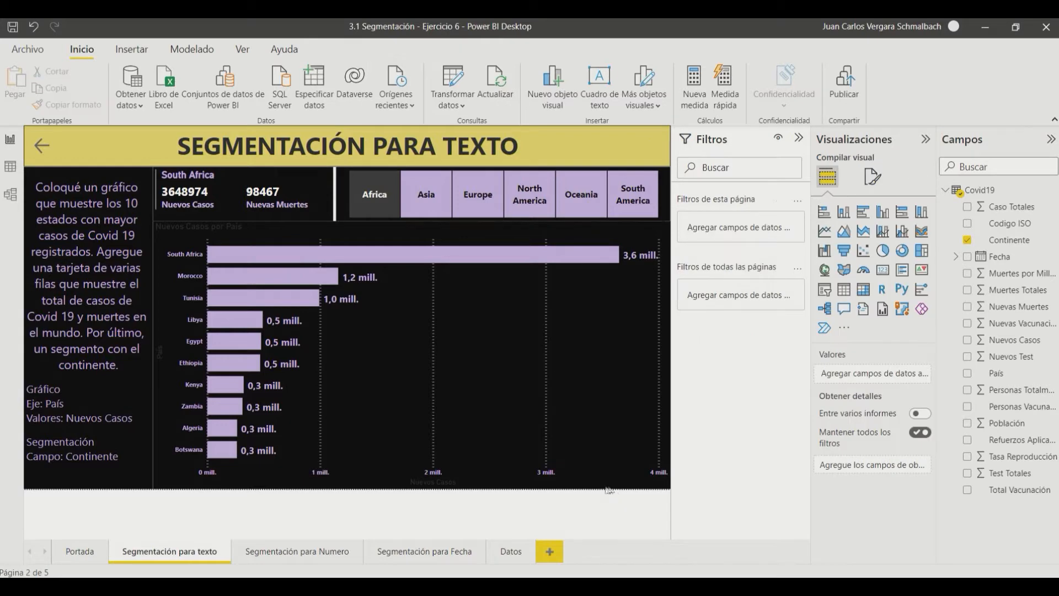
Clear the Africa filter, filter the report by each continent in turn from Africa to South America, and clear the selection again.
click(375, 193)
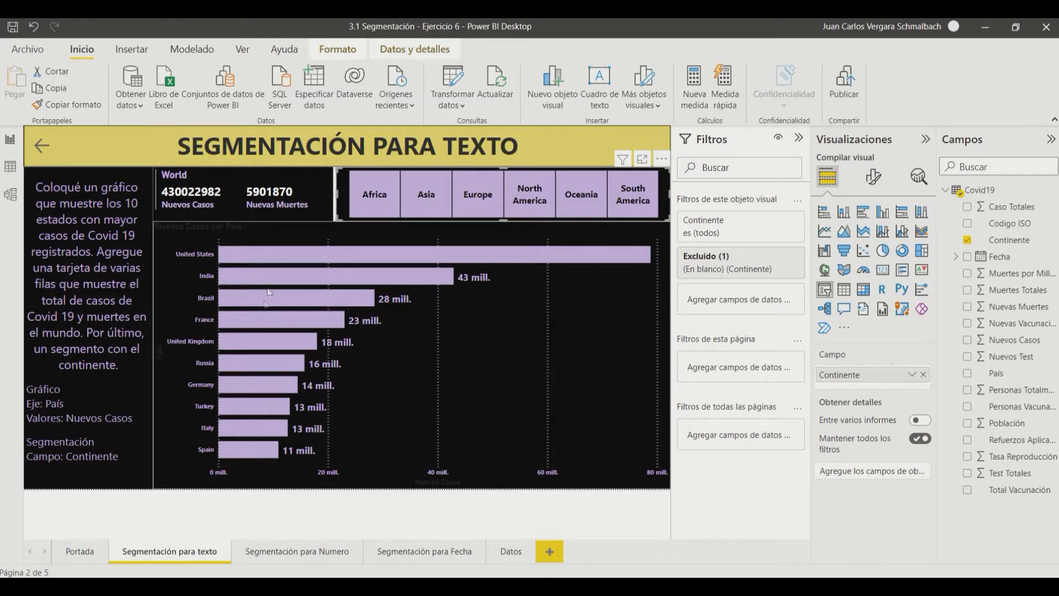
click(380, 194)
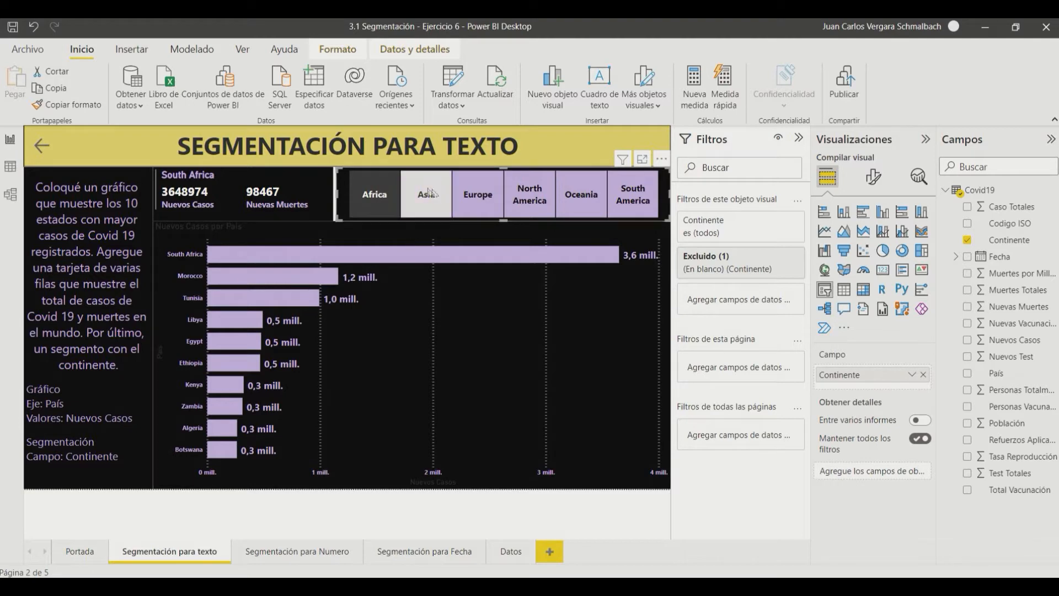
click(438, 195)
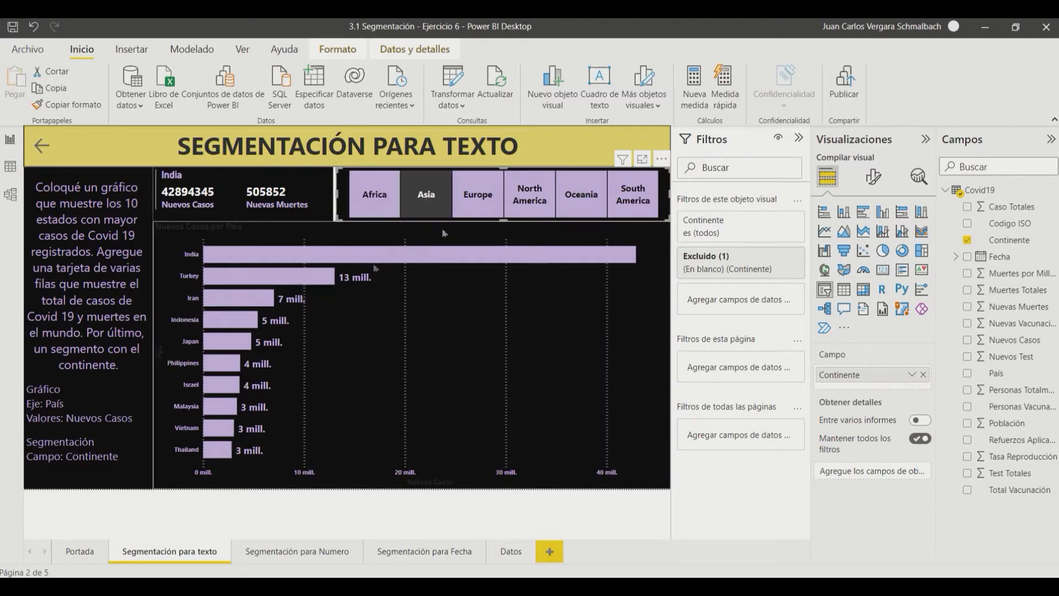
click(474, 201)
click(540, 197)
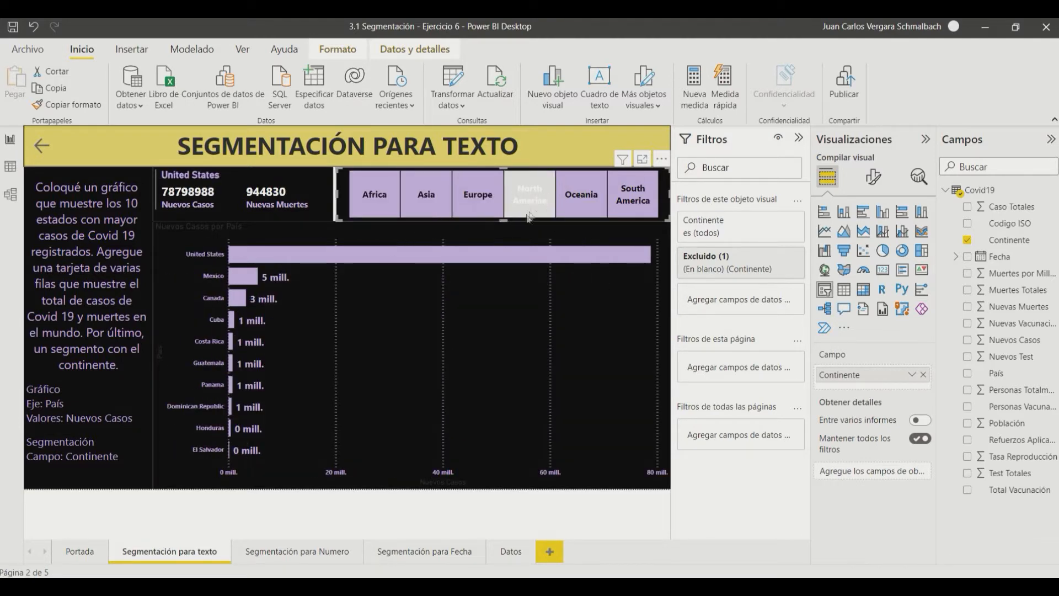
click(591, 196)
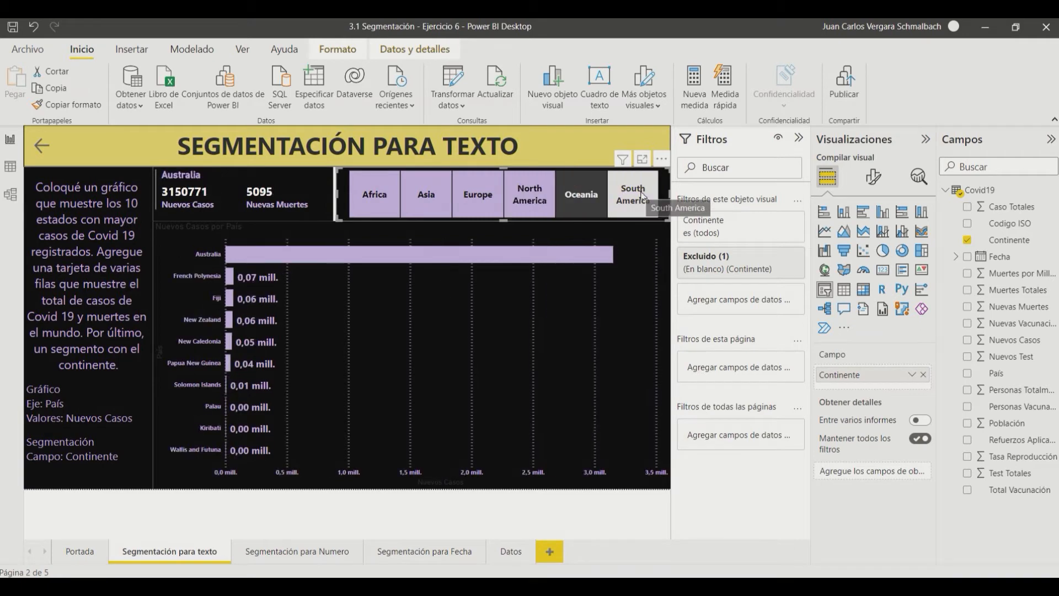
click(641, 194)
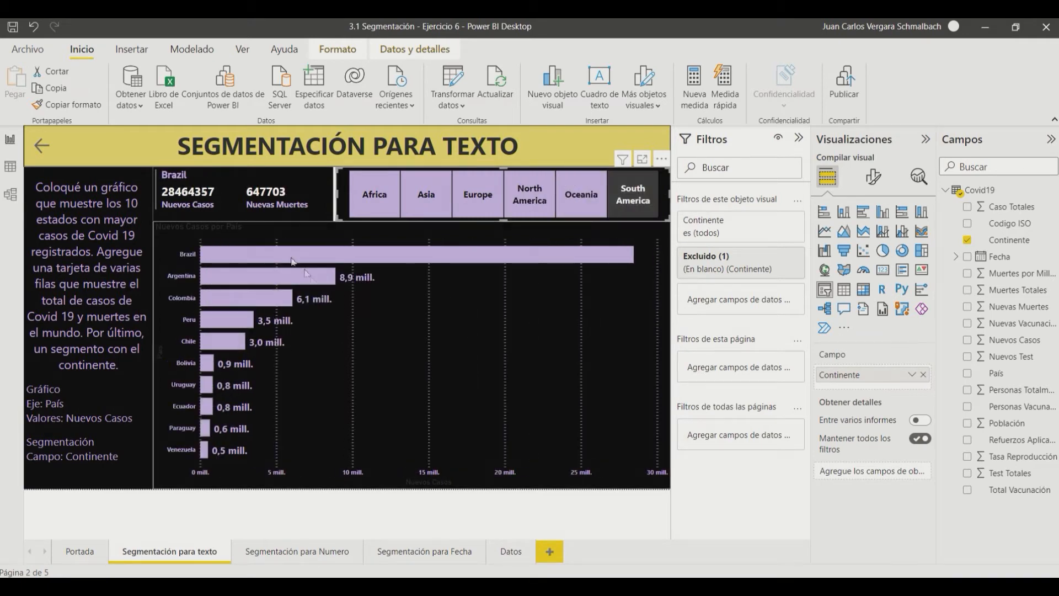
mouse_move(217, 254)
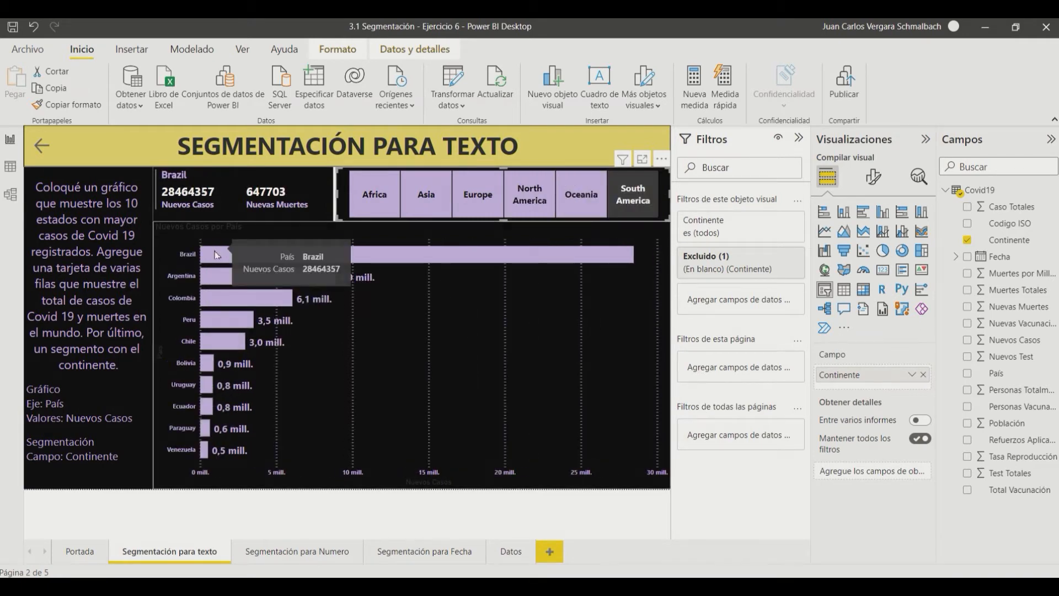
mouse_move(207, 317)
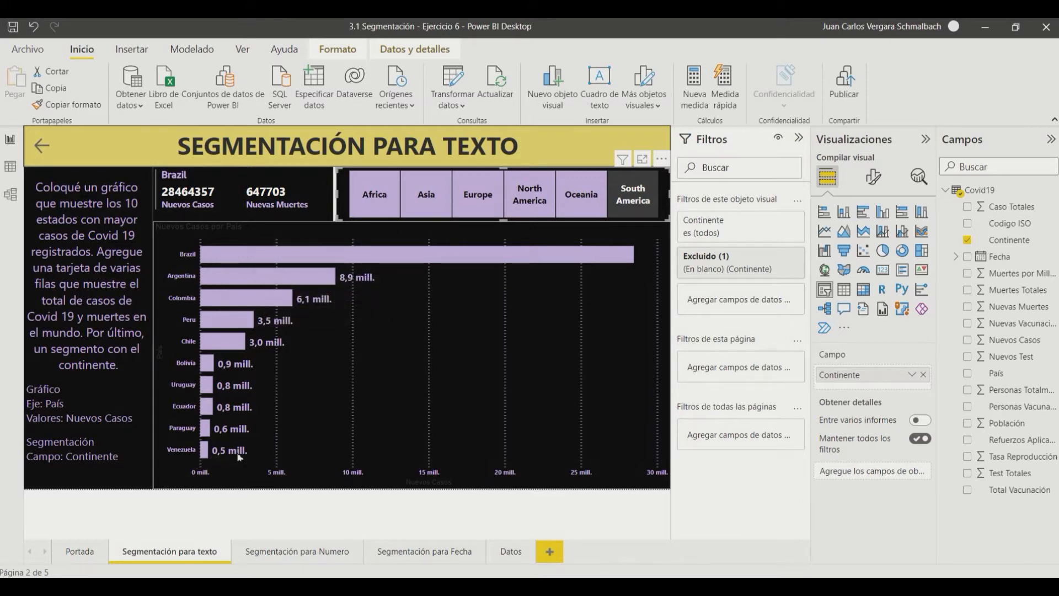
click(633, 214)
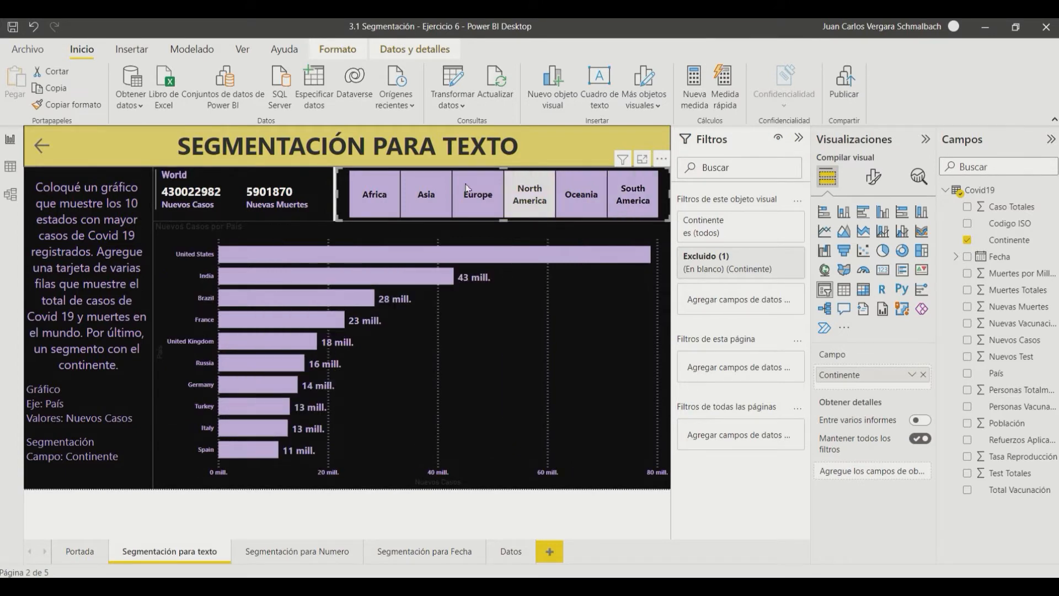
Filter the report by Africa, Europe and Oceania together, and clear the whole slicer selection.
click(379, 201)
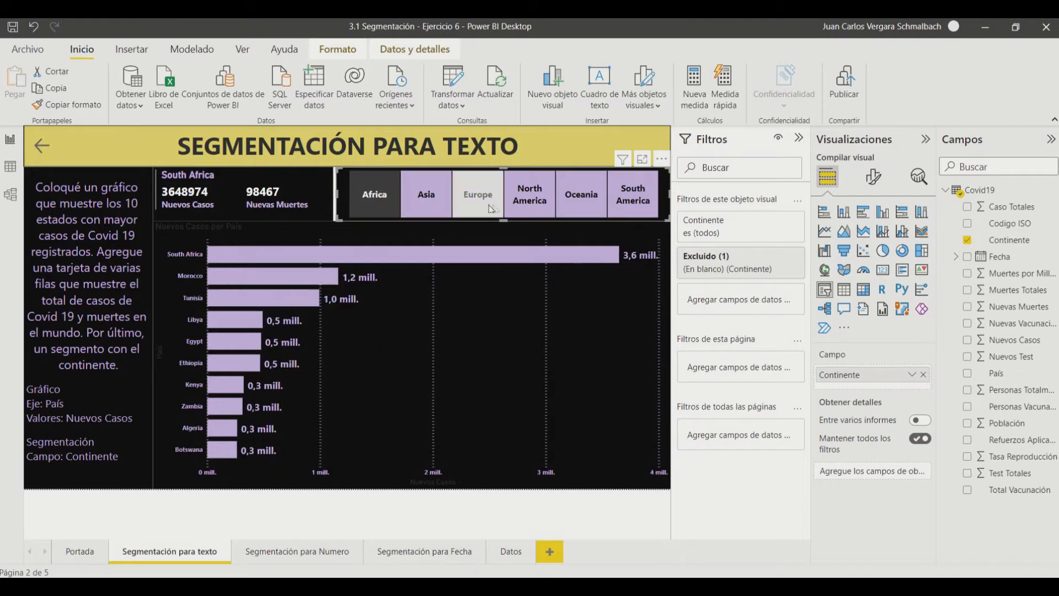
ctrl+click(490, 209)
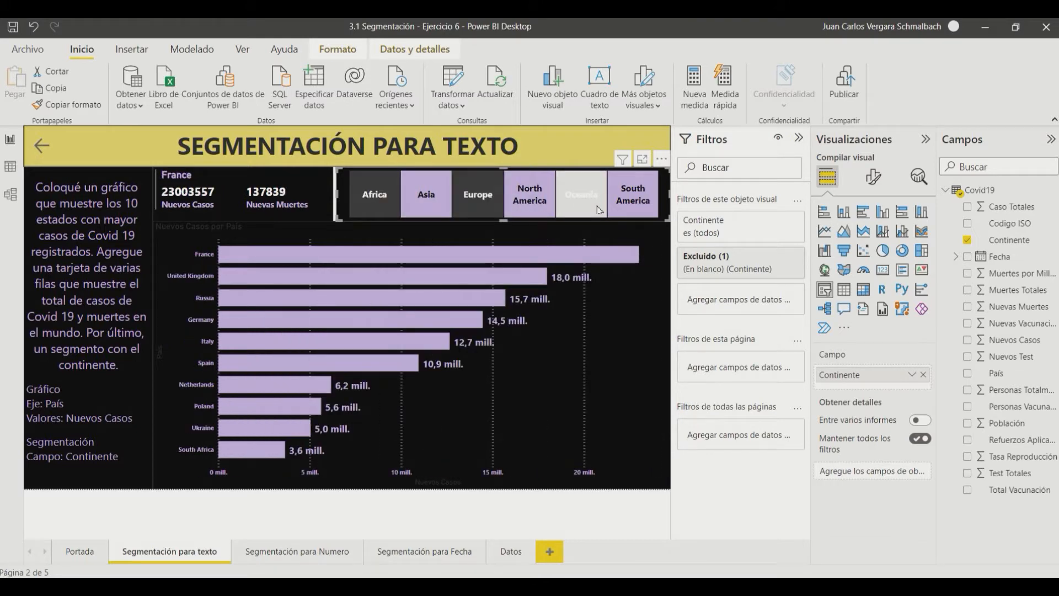
ctrl+click(599, 209)
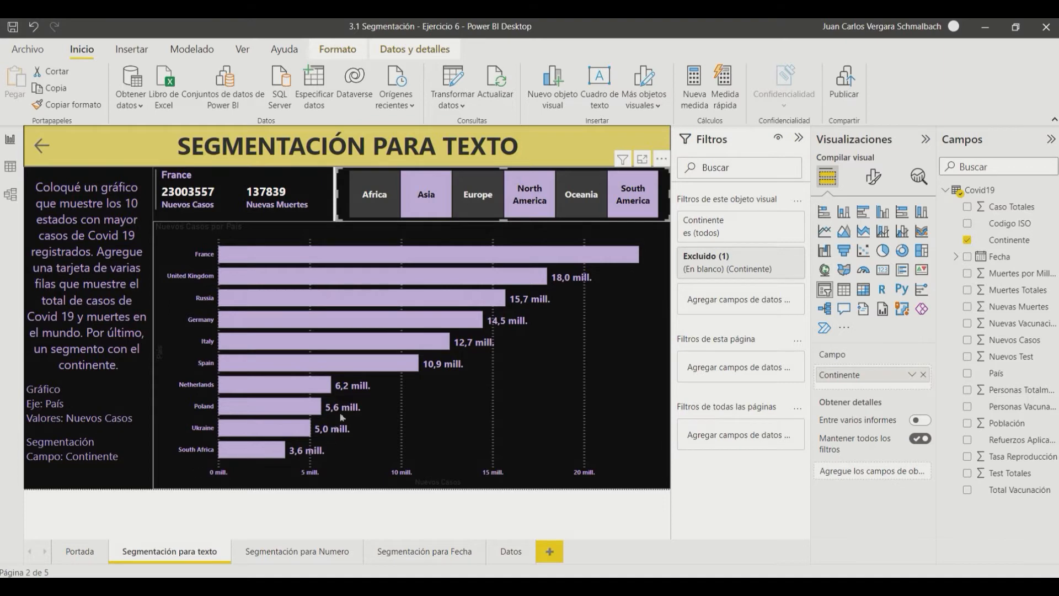
click(377, 197)
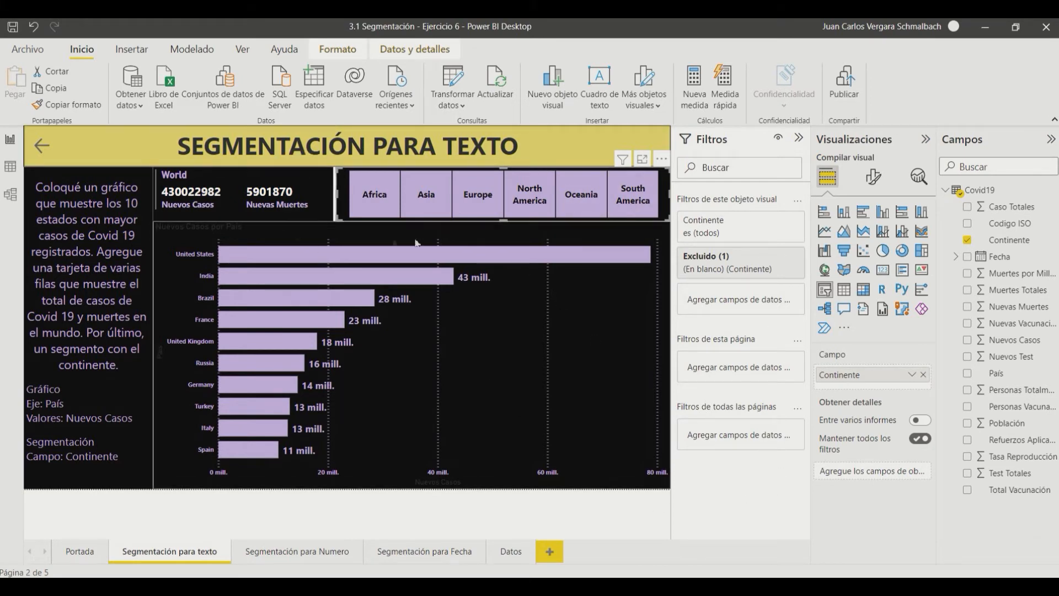
Shift the Continente slicer slightly left against the multi-row card and widen it to the report page's right edge.
drag(340, 217, 338, 217)
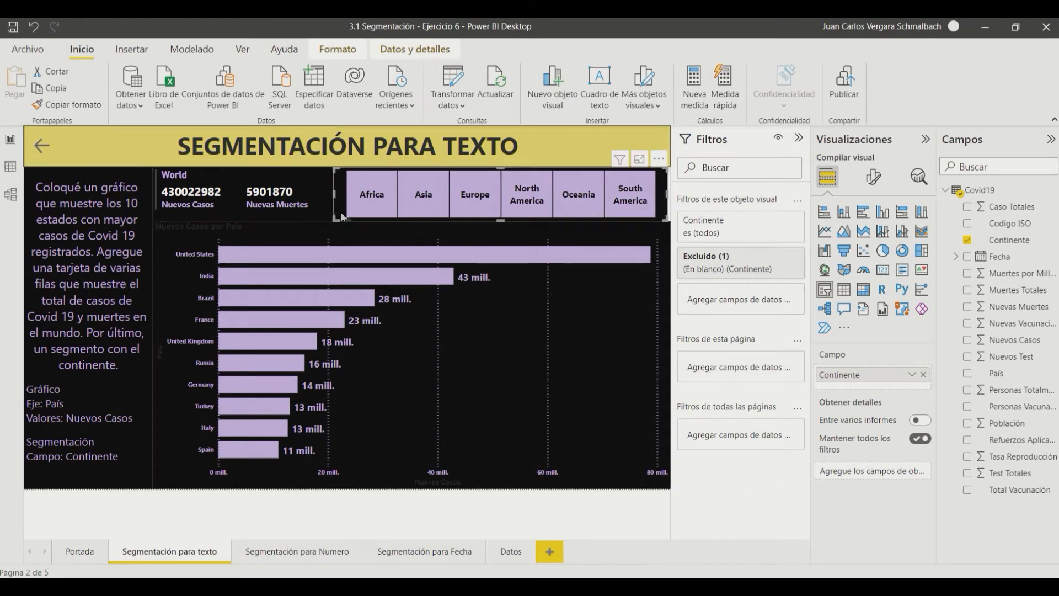
drag(669, 198, 673, 199)
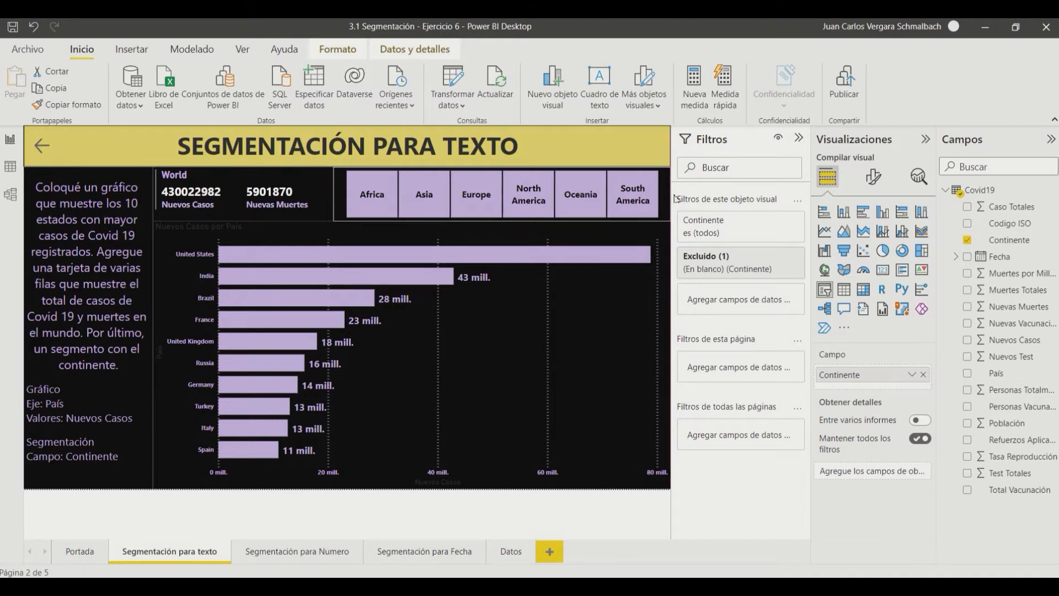
click(607, 517)
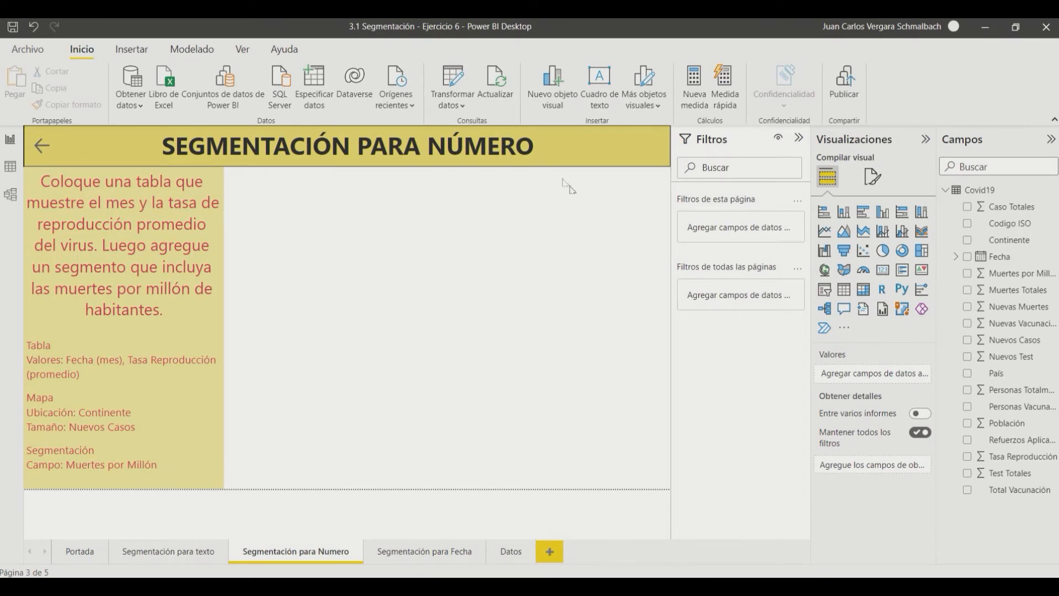
Insert a table visual on the Segmentación para Numero page and narrow it to about 60% of the free area.
click(844, 289)
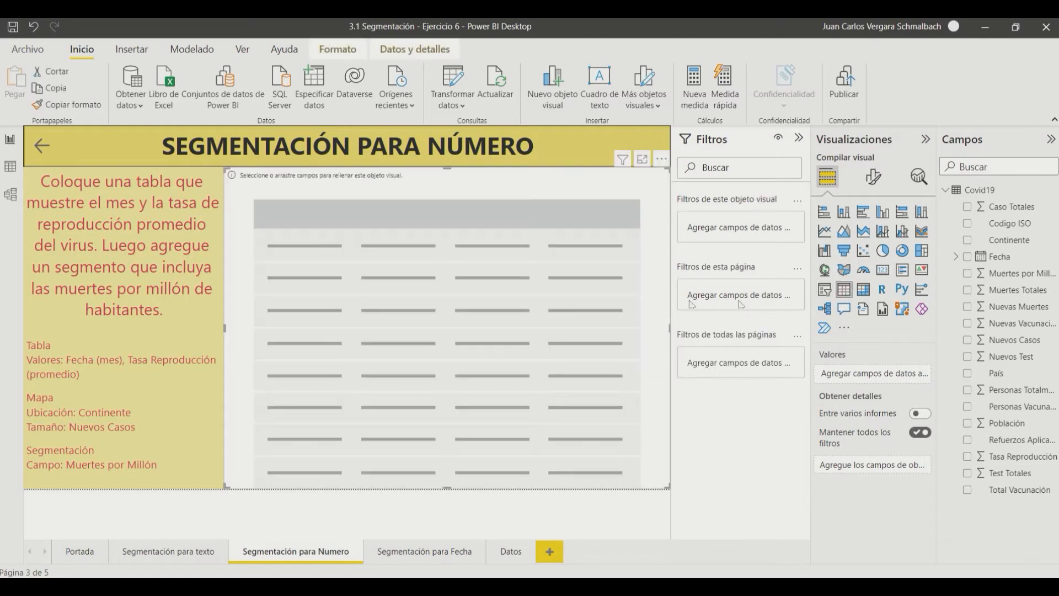
drag(670, 328, 491, 326)
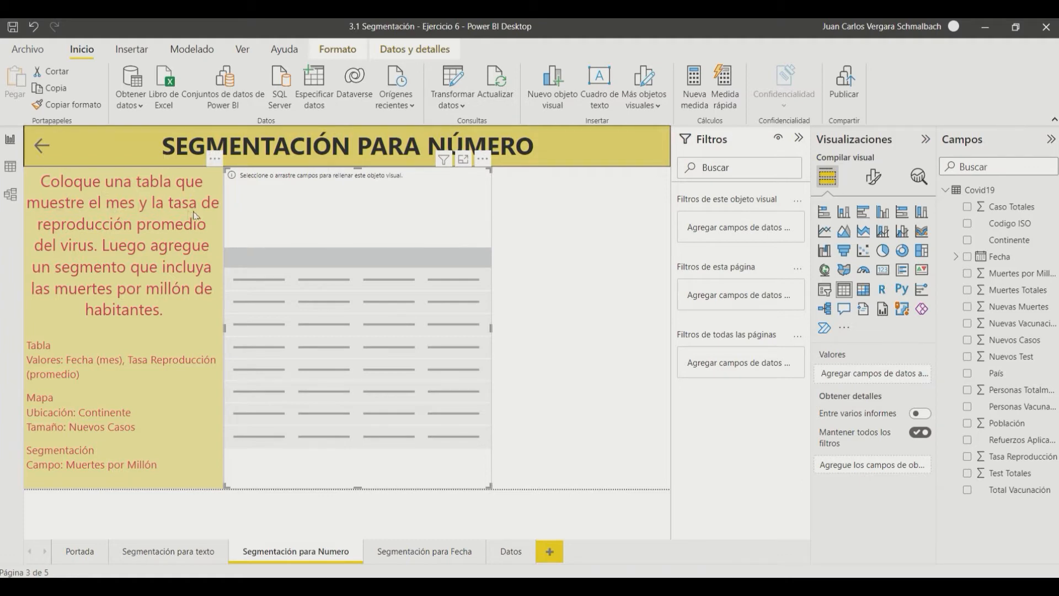
Add Fecha to the table with only its Mes level, and add the Tasa Reproducción field as a second column.
drag(1012, 261, 884, 376)
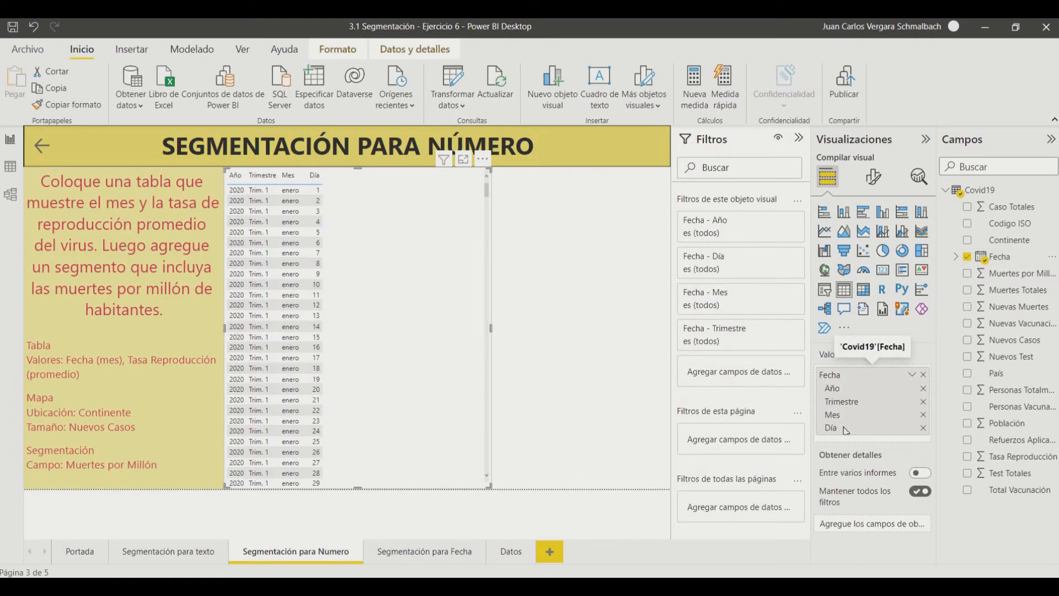
click(923, 428)
click(923, 401)
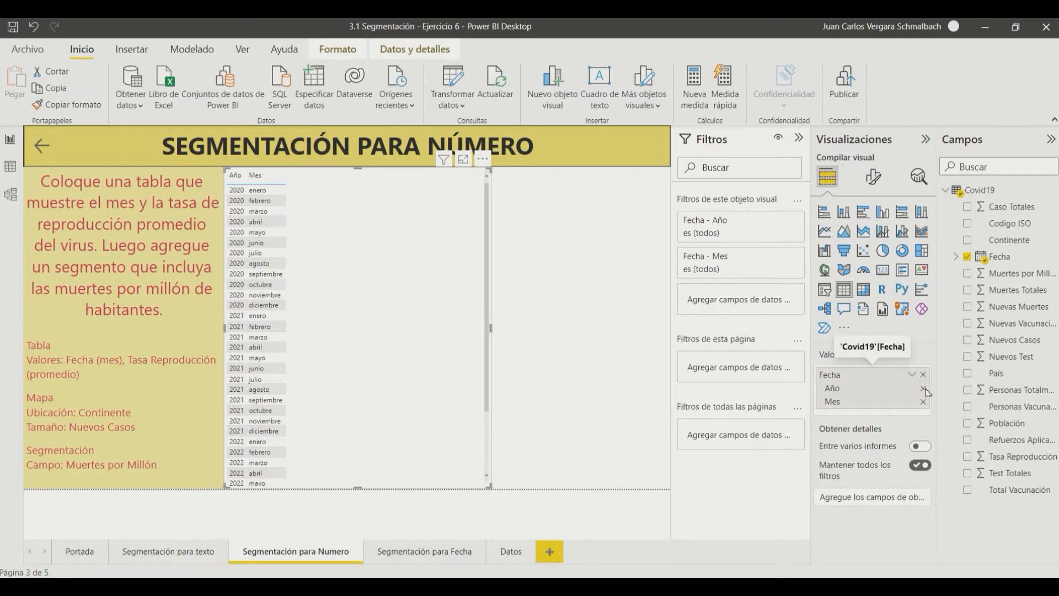
click(923, 388)
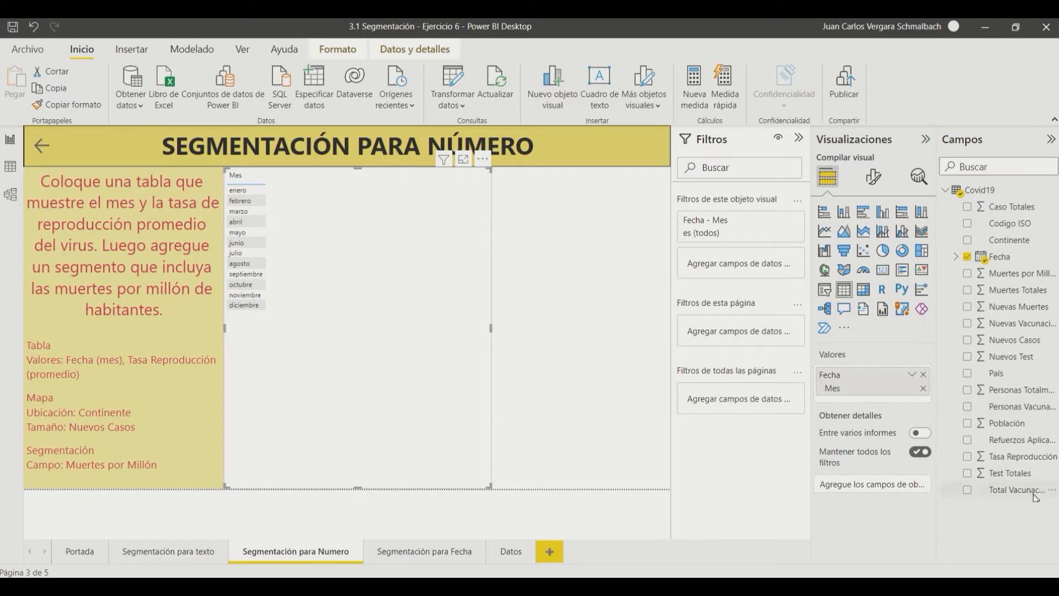
drag(1015, 456, 391, 297)
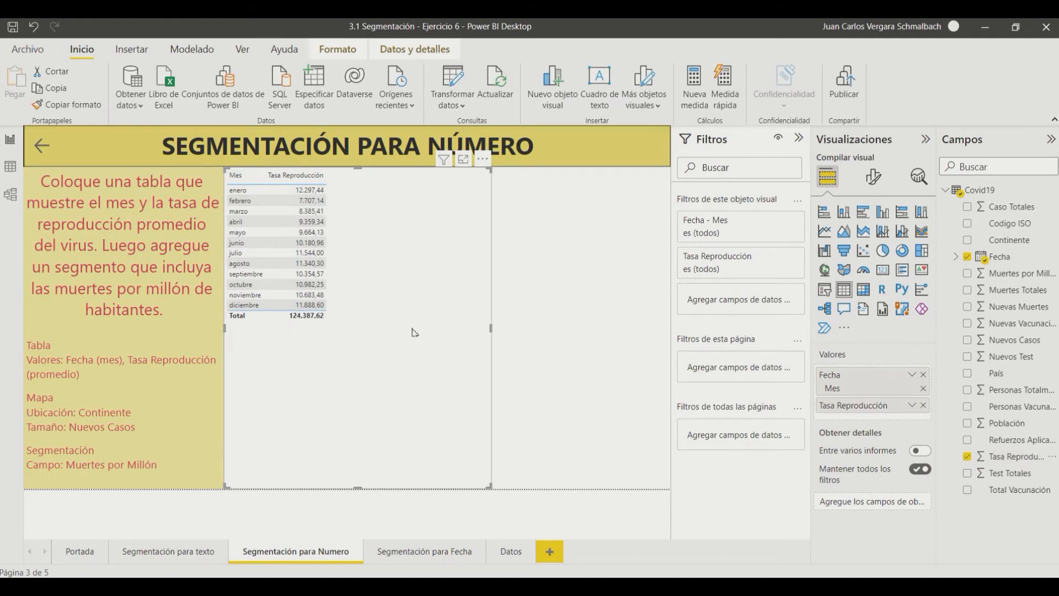
Enlarge the font of the monthly table's values until the month rows and total fill the visual's height.
click(873, 177)
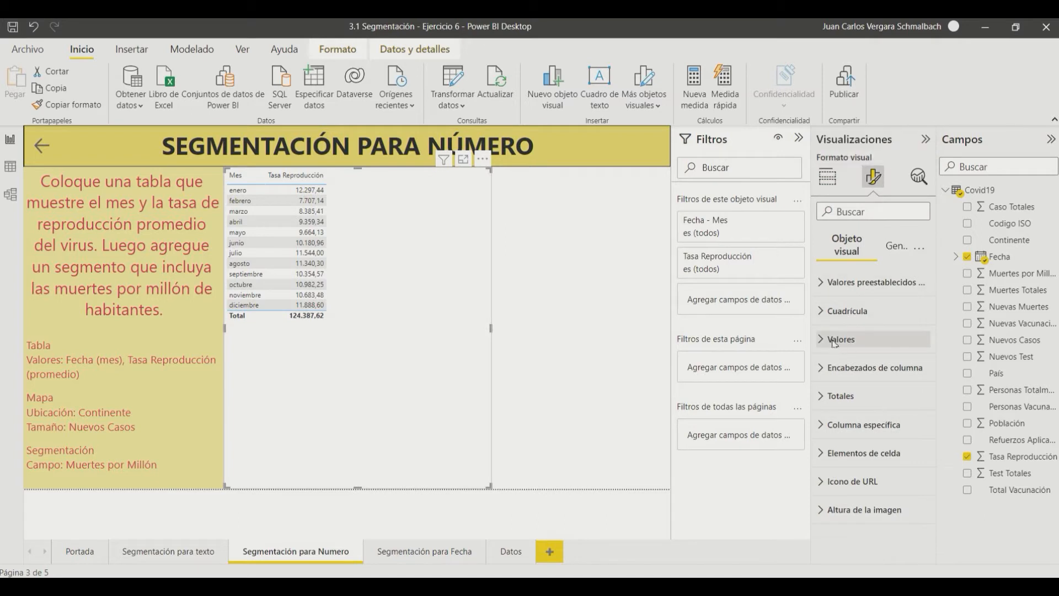
click(834, 340)
click(919, 398)
click(919, 398)
click(920, 399)
click(919, 399)
click(919, 398)
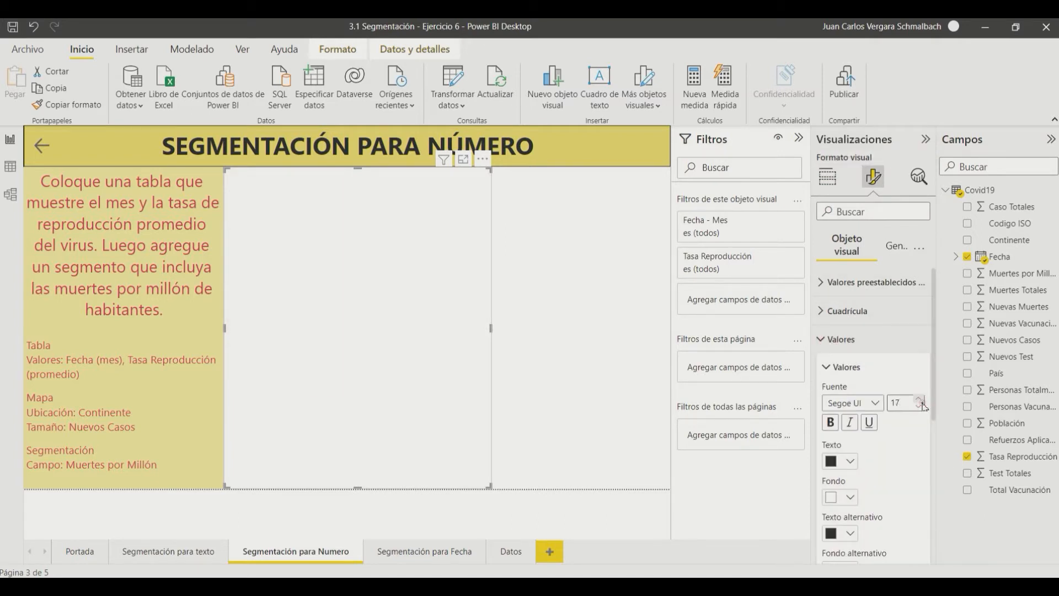
click(920, 398)
click(919, 399)
click(919, 398)
click(920, 399)
click(919, 400)
click(920, 400)
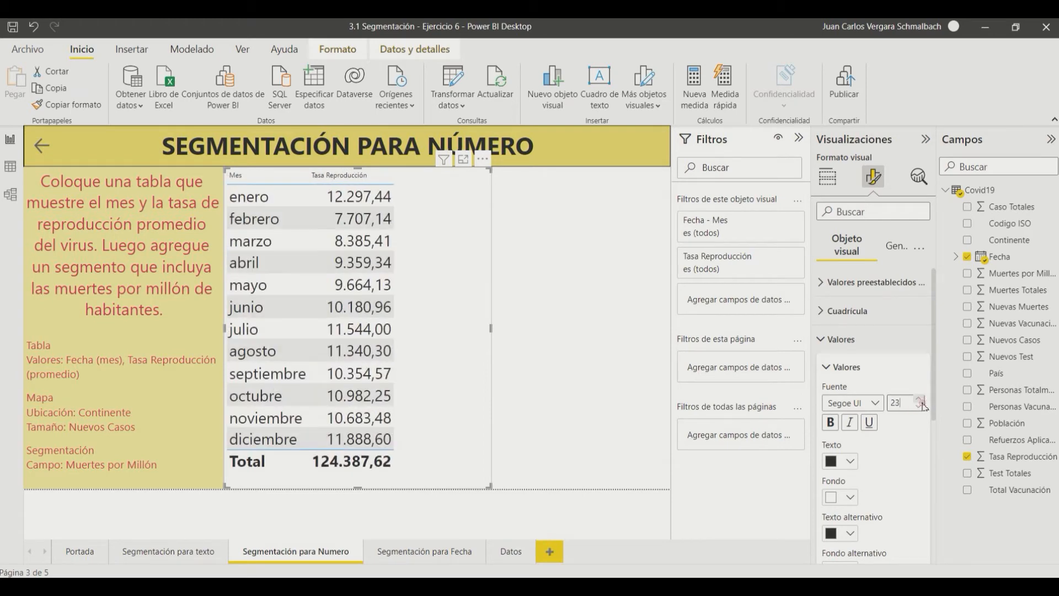
click(919, 401)
click(821, 338)
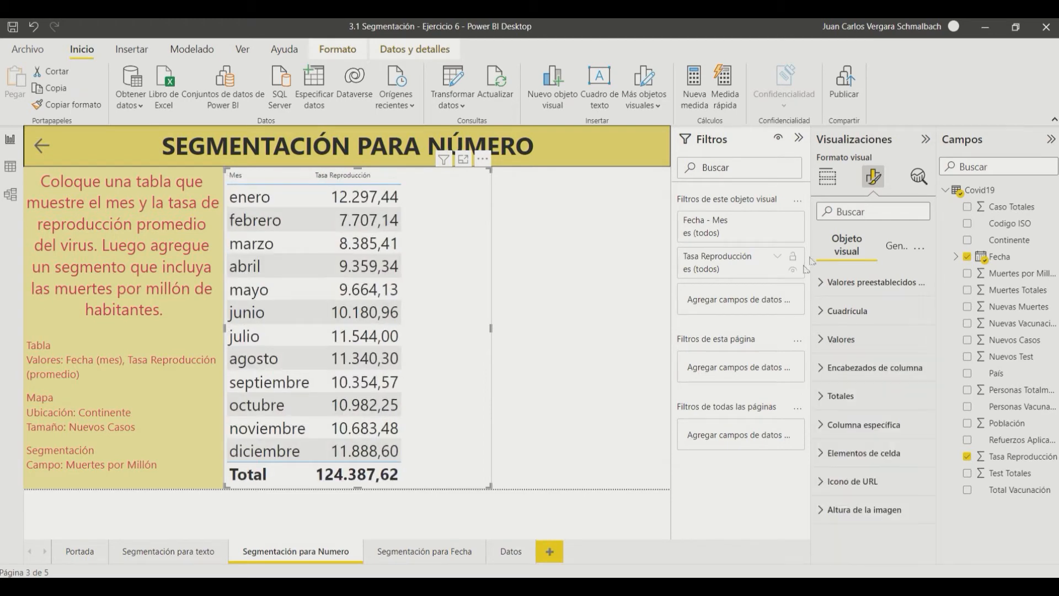
Aggregate the table's Tasa Reproducción column as Promedio and narrow the table to just past its columns.
click(829, 175)
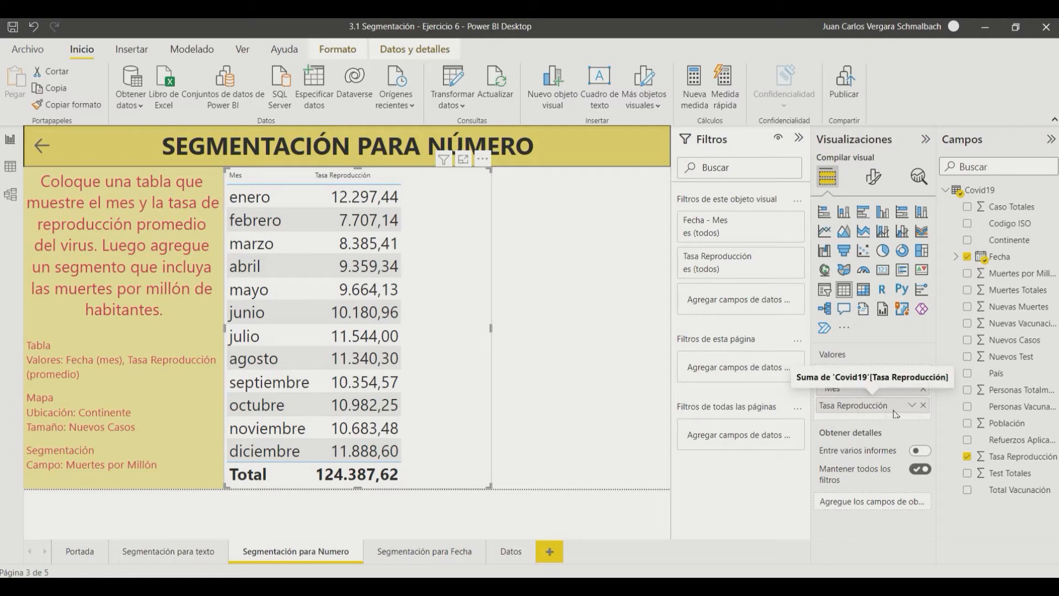
click(917, 406)
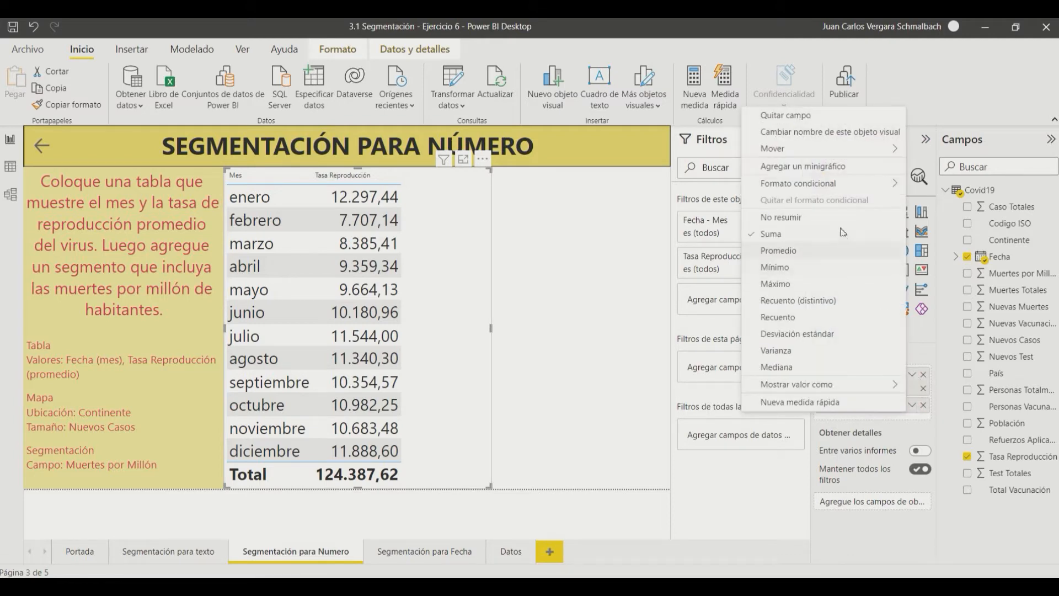
click(800, 253)
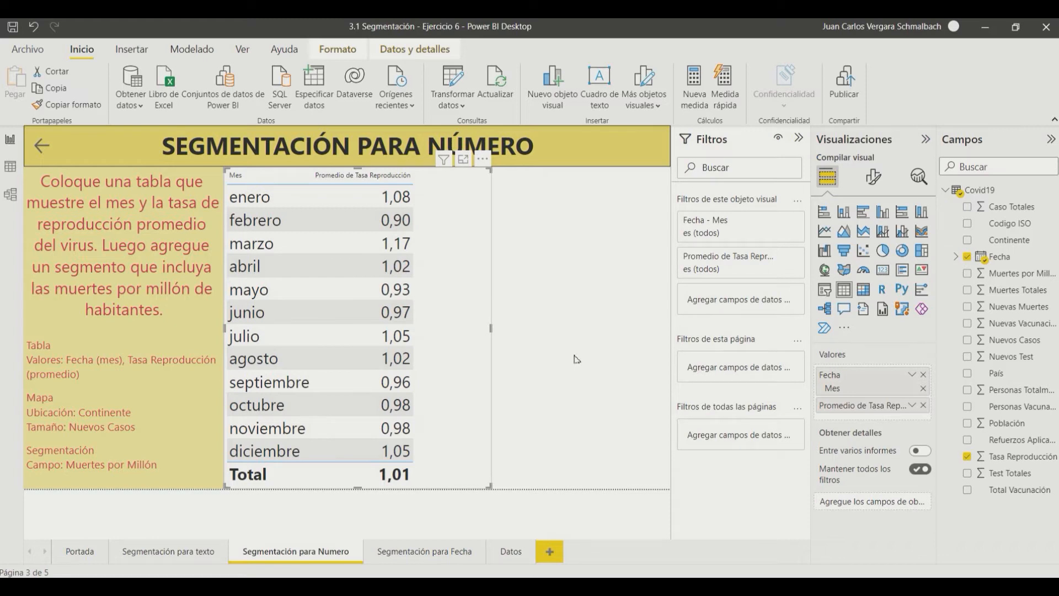
drag(493, 329, 423, 328)
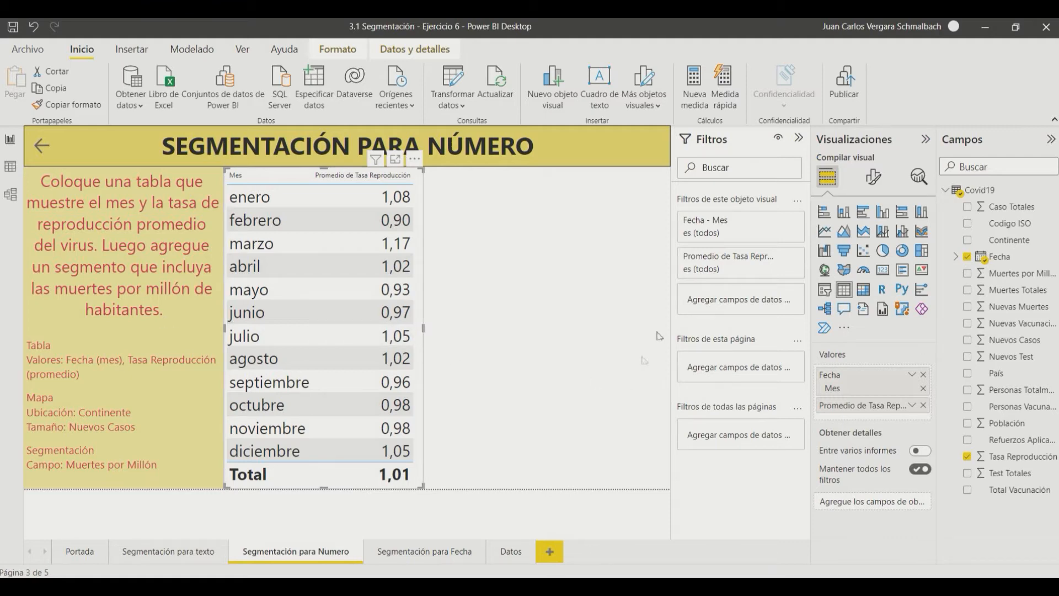
Insert a slicer beside the table, shorten it to about a quarter of the free height, and assign Muertes por Millon to it.
click(823, 289)
key(ctrl+z)
click(662, 283)
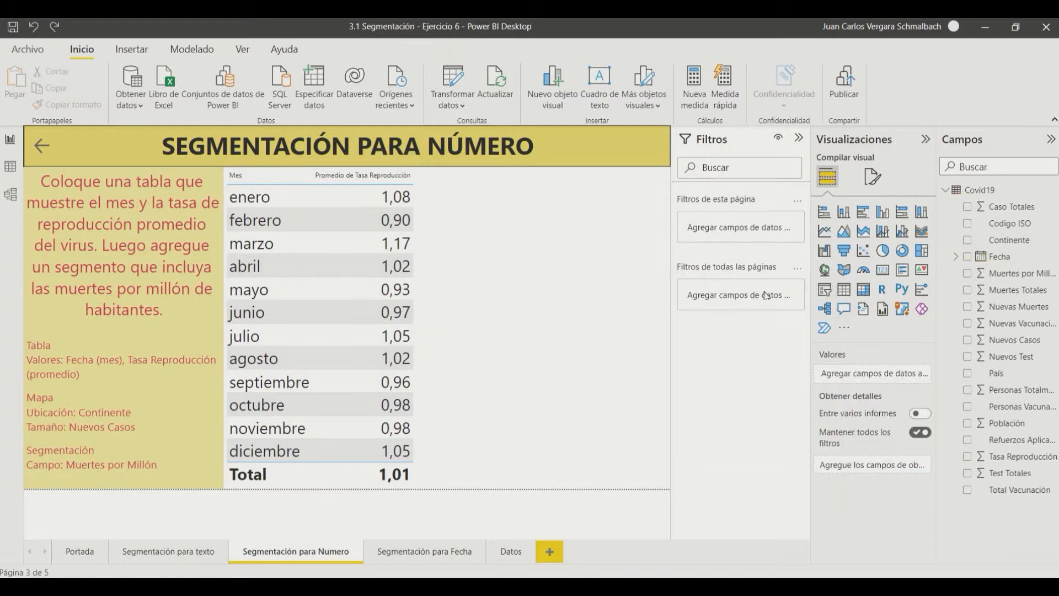
click(824, 289)
drag(570, 489, 529, 256)
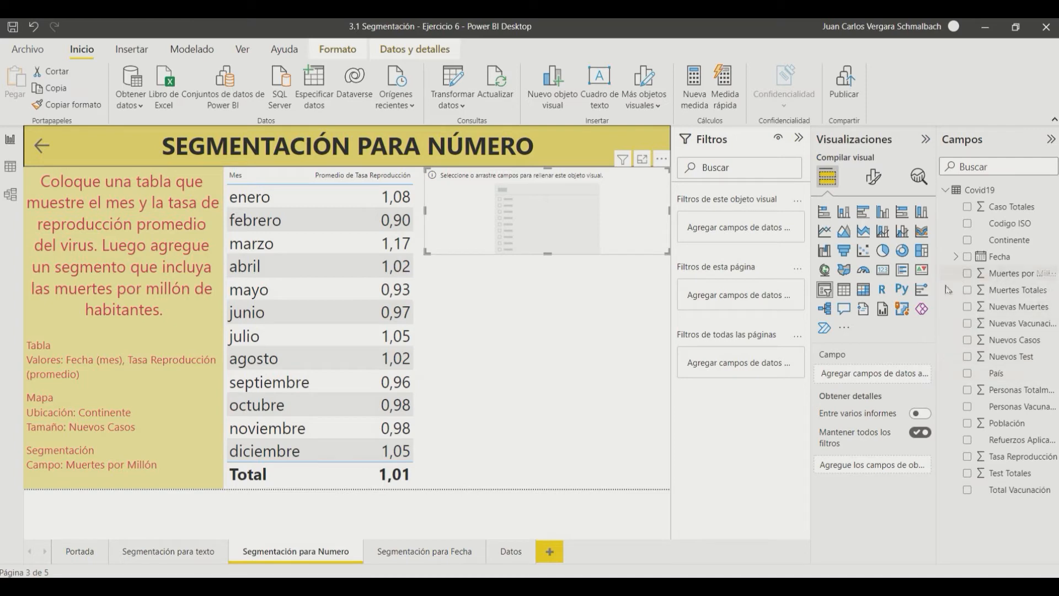
drag(1023, 277, 893, 380)
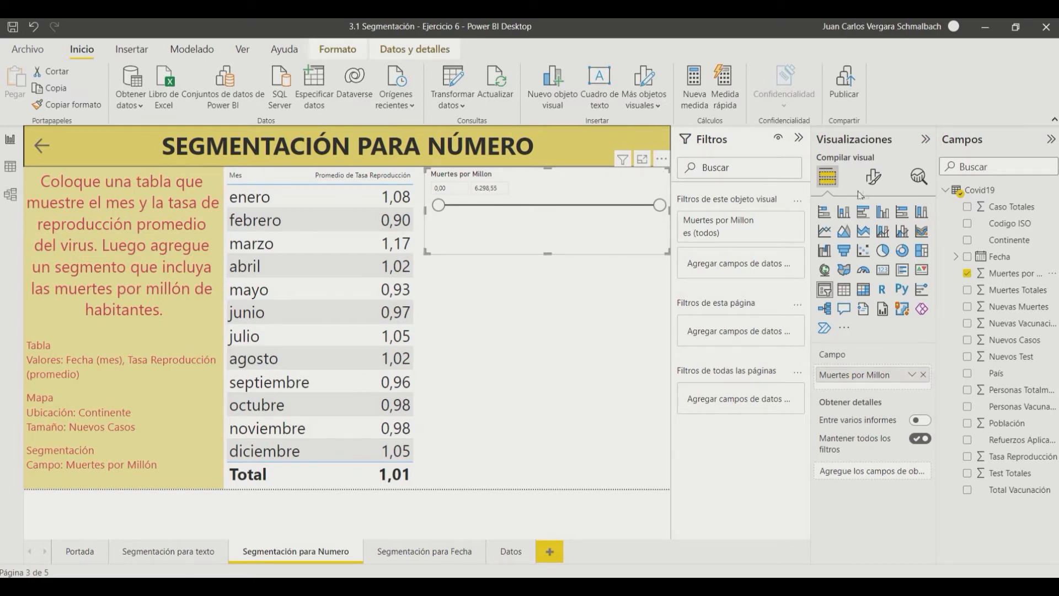
Set the font size of the Muertes por Millon slicer's values to 20.
click(873, 177)
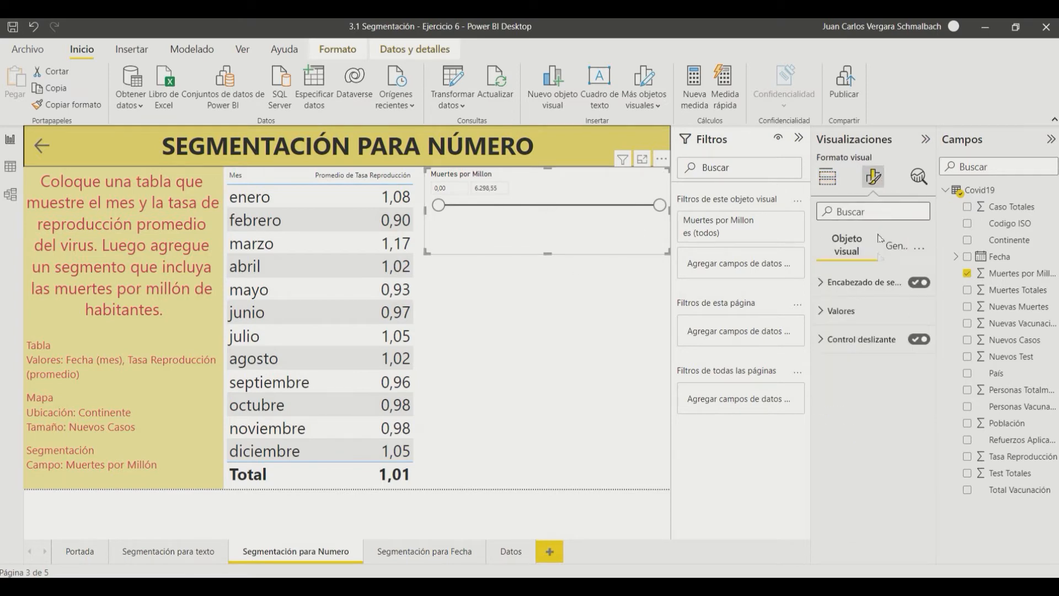
click(838, 313)
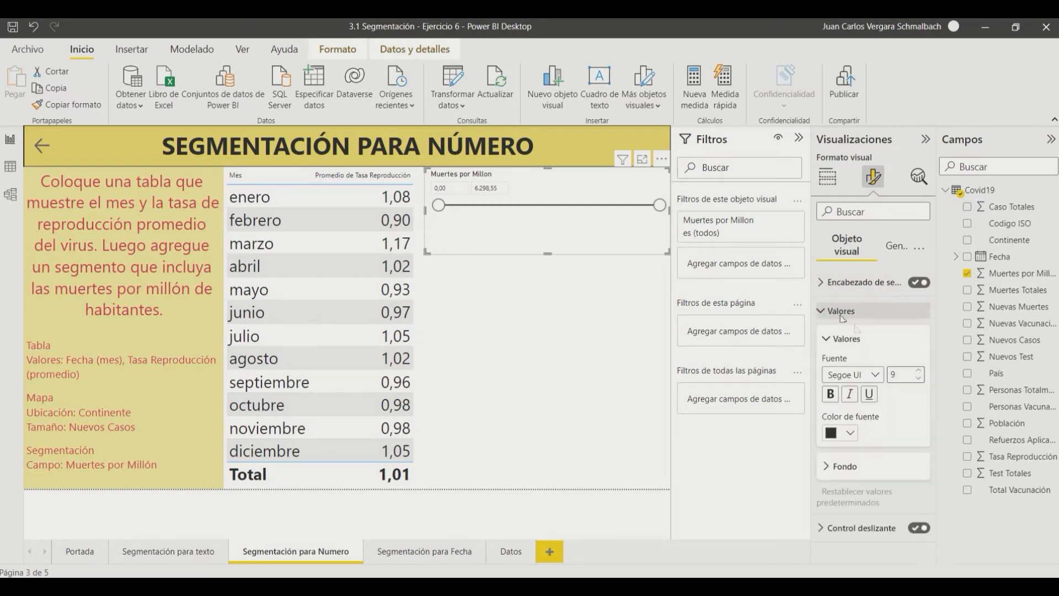
click(919, 372)
click(918, 372)
click(918, 372)
click(919, 371)
click(918, 372)
click(919, 372)
click(919, 371)
click(919, 371)
click(918, 372)
click(918, 371)
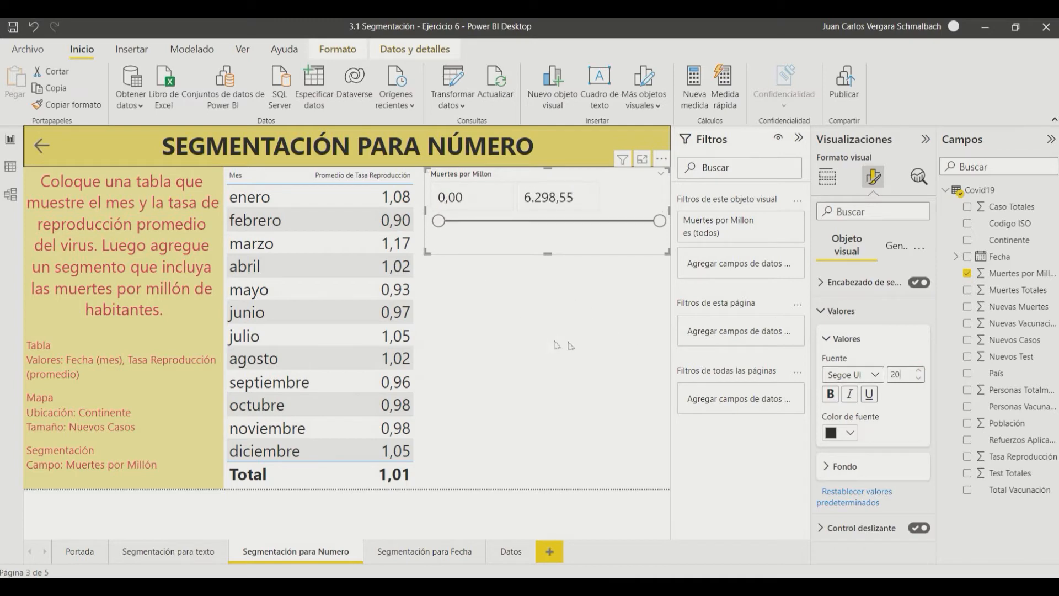
Try the Mayor o igual que and Menor o igual que styles on the Muertes por Millon slicer, and return it to Entre.
click(661, 175)
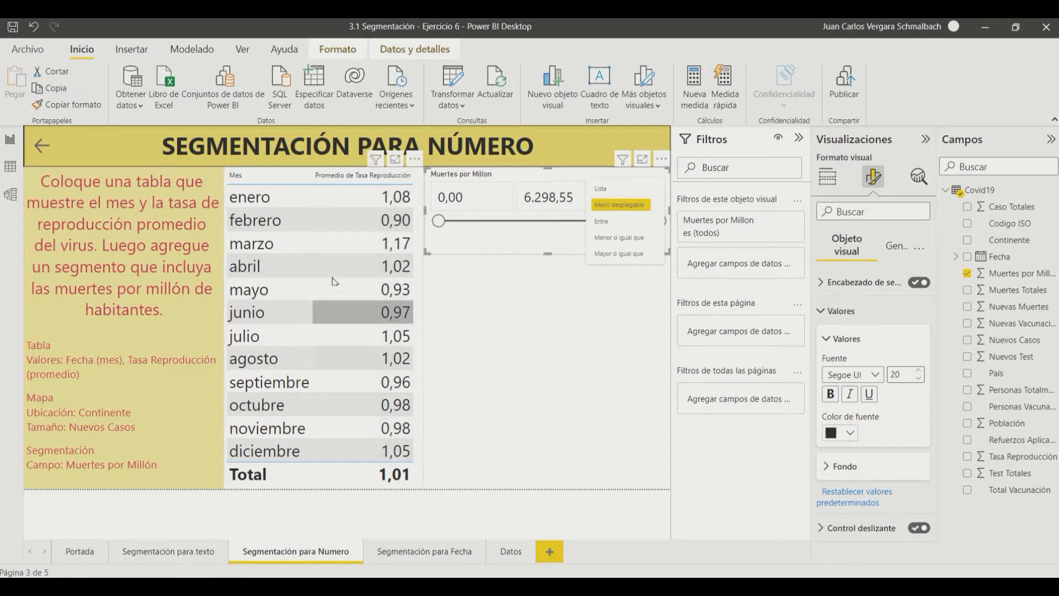
click(625, 255)
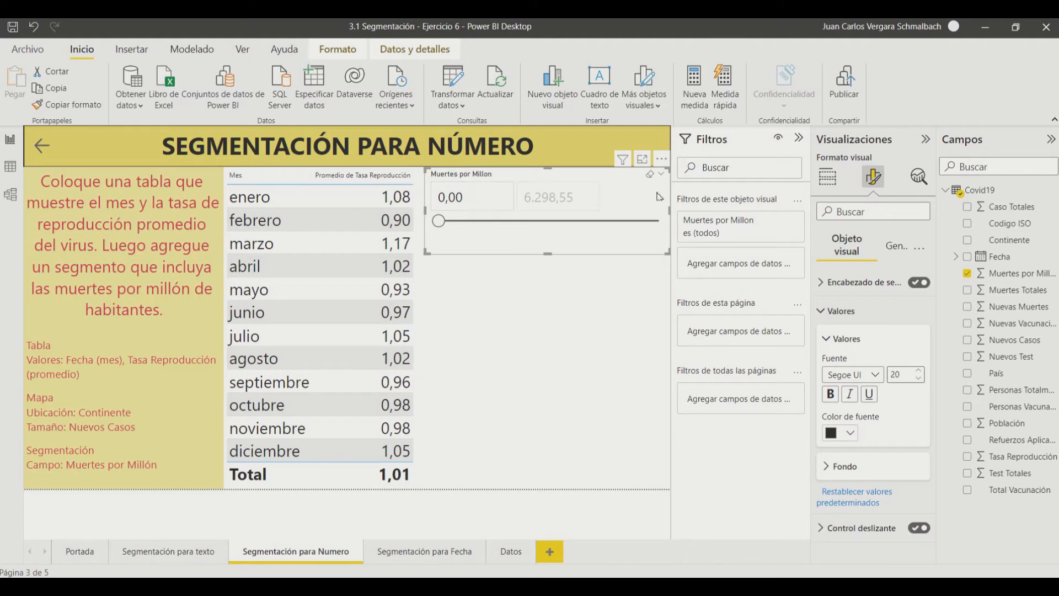
click(661, 174)
click(627, 239)
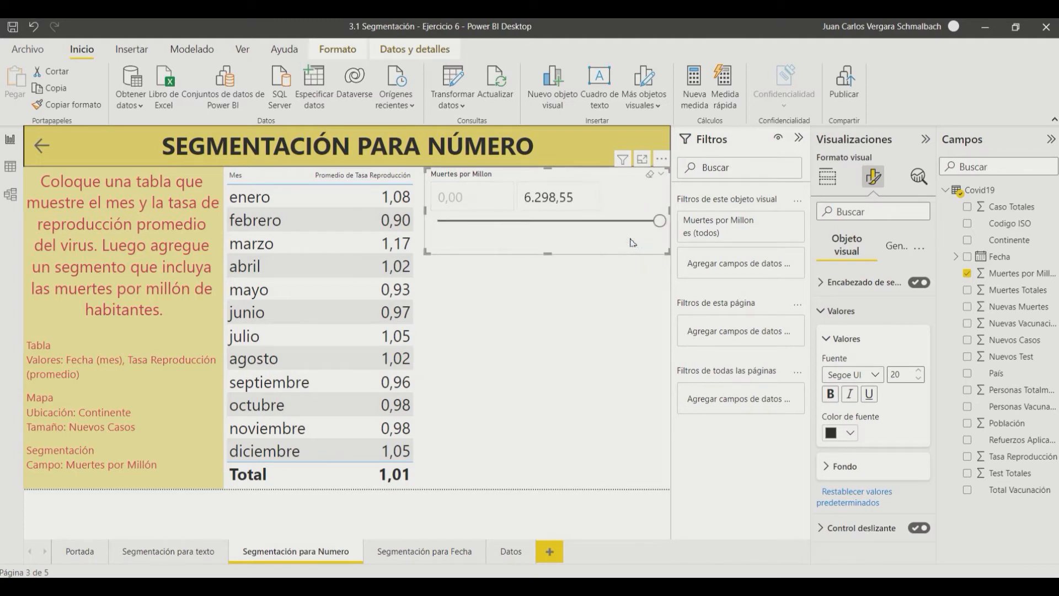
click(660, 174)
click(622, 221)
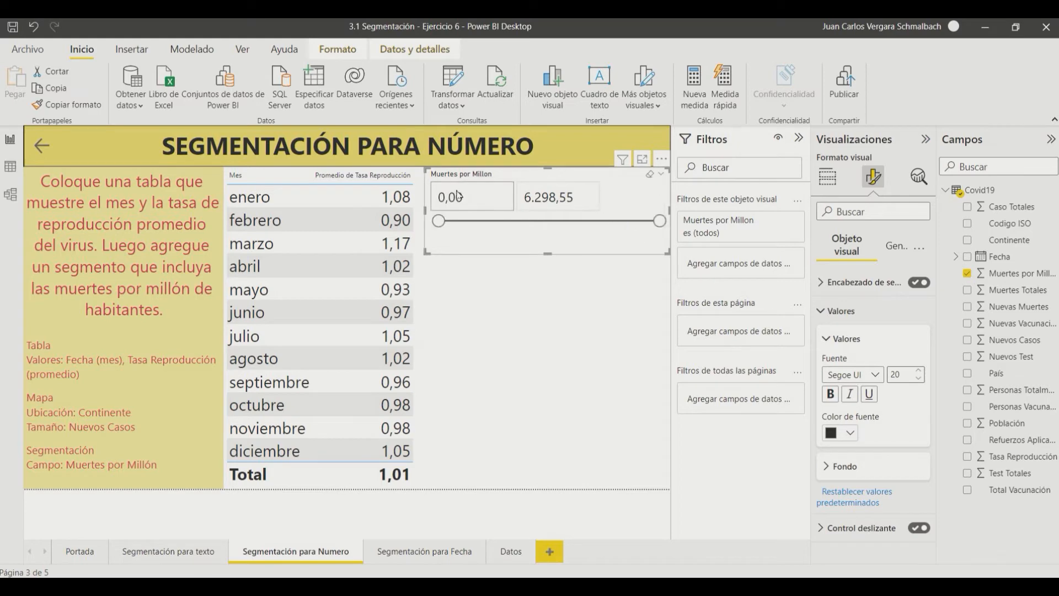
Try the Menú desplegable style on the Muertes por Millon slicer and browse its list of values.
click(661, 174)
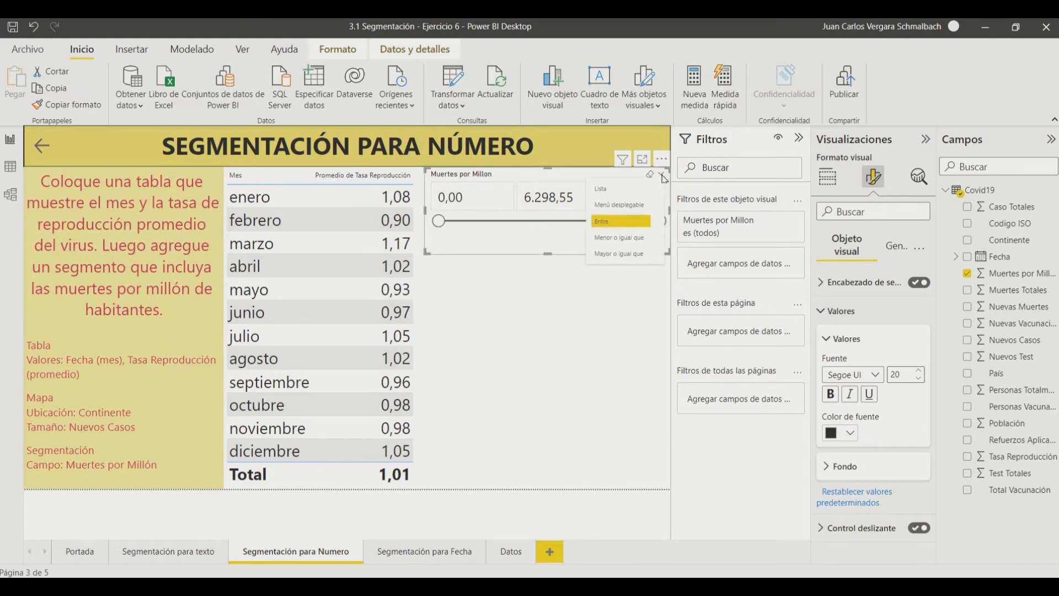
click(634, 207)
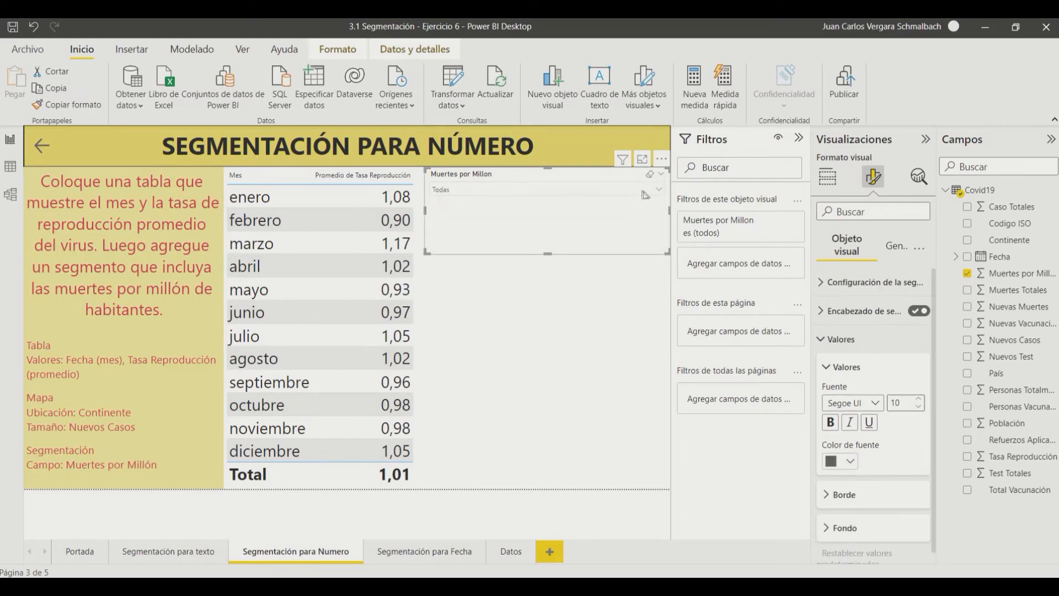
click(659, 189)
scroll(628, 223, down, 5)
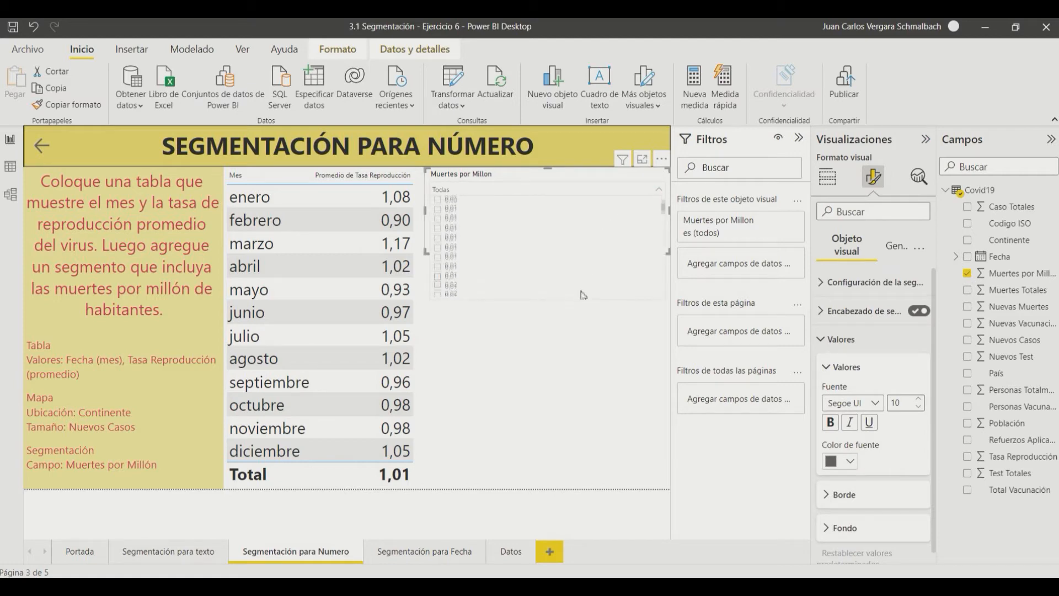
drag(665, 230, 666, 198)
click(665, 197)
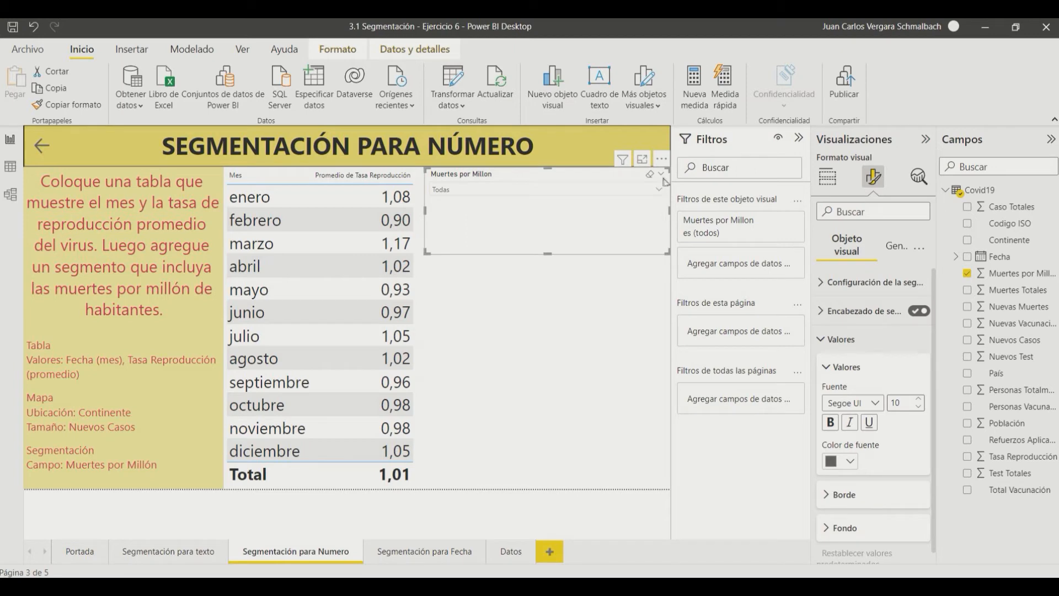
Try the Lista style on the Muertes por Millon slicer, browse its values, and restore the Entre style.
click(660, 174)
click(612, 190)
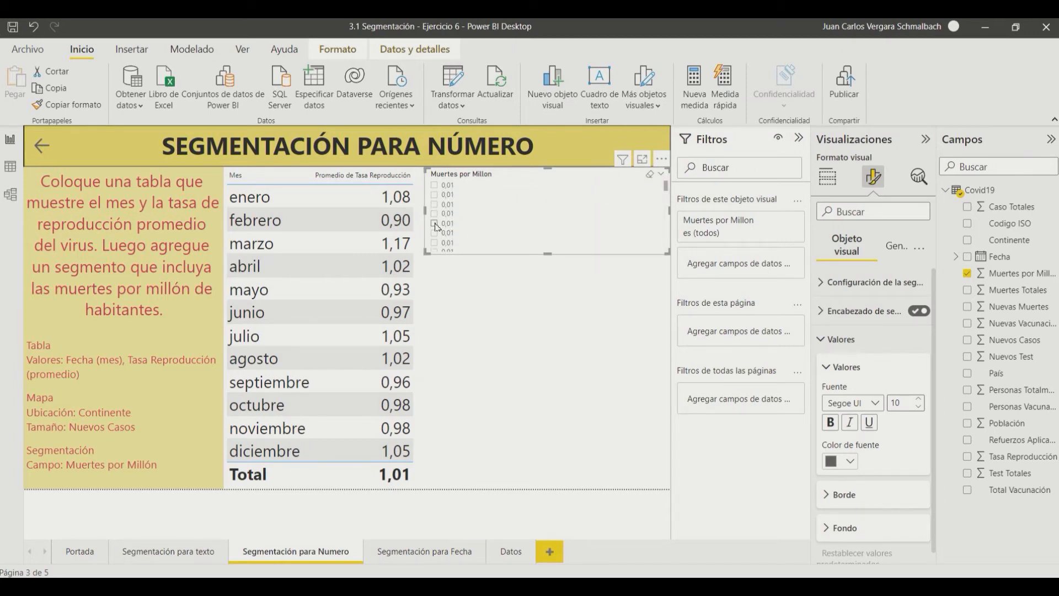
scroll(443, 238, down, 3)
drag(667, 191, 668, 198)
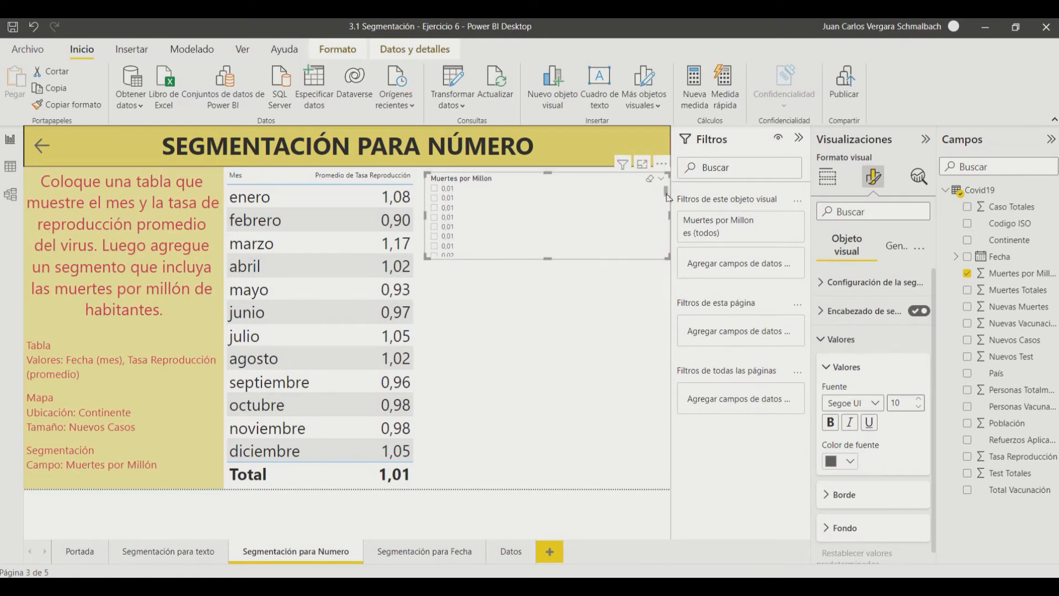
click(661, 179)
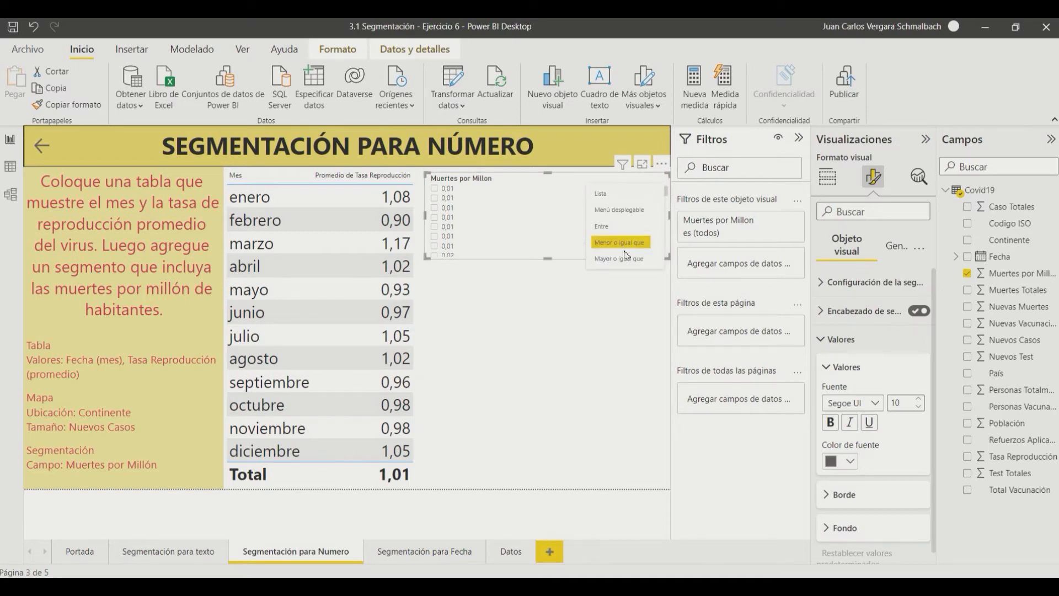
click(601, 226)
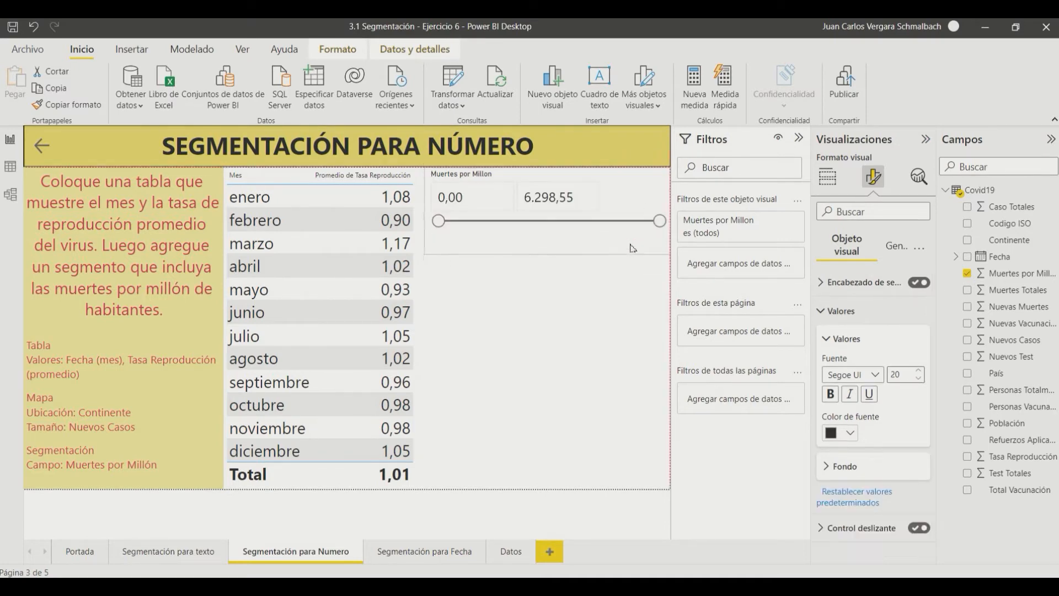
Insert a map visual in the free area below the Muertes por Millon slicer, with Continente as its Ubicación.
click(616, 345)
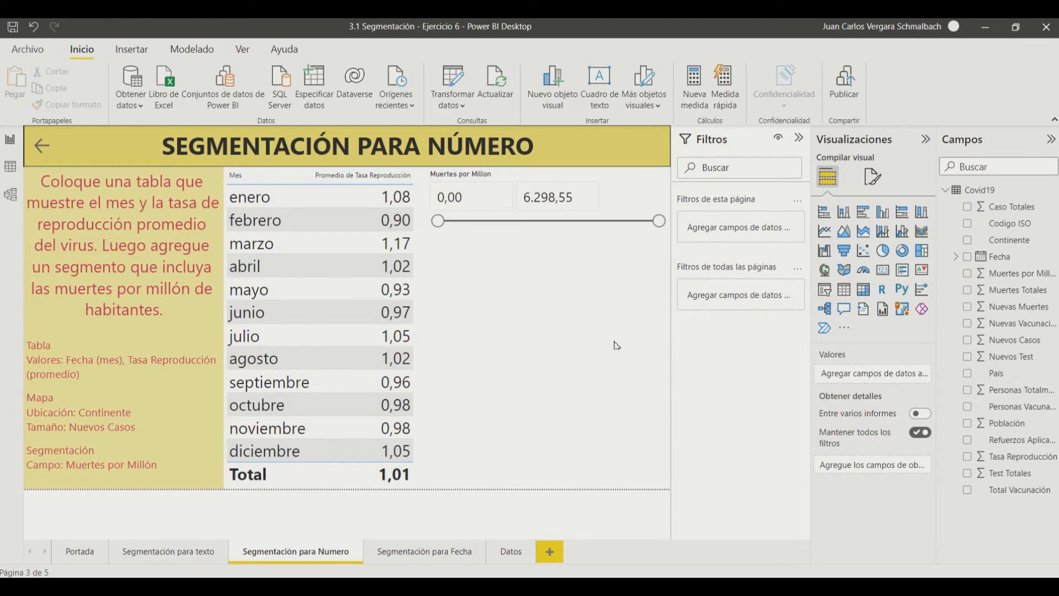
click(825, 270)
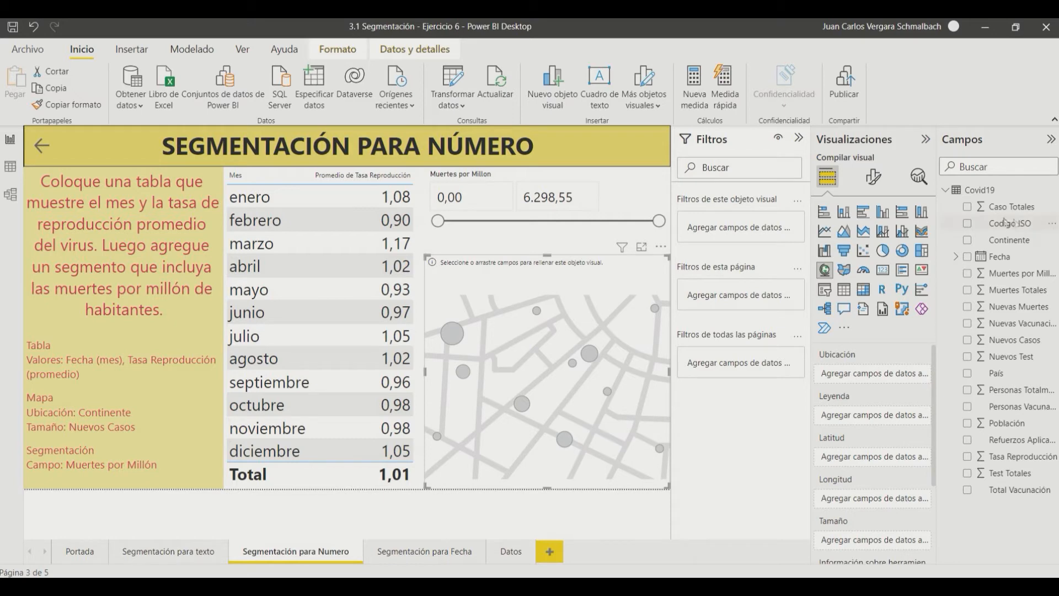
drag(1009, 241, 871, 373)
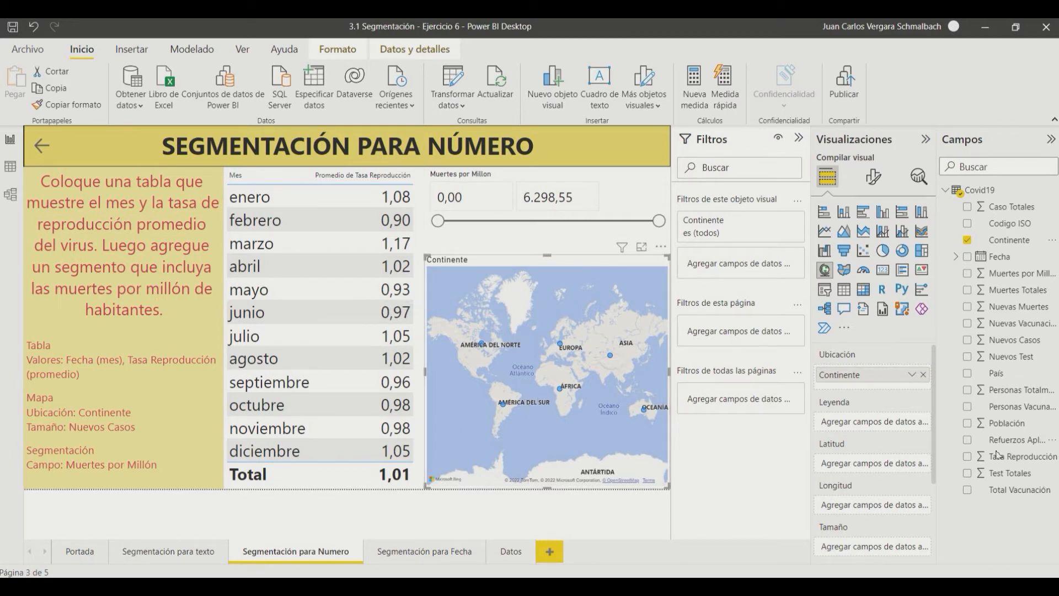
Size the map's bubbles by Tasa Reproducción aggregated as Promedio, and inspect the values of South America, Europe and North America.
drag(1027, 458, 877, 547)
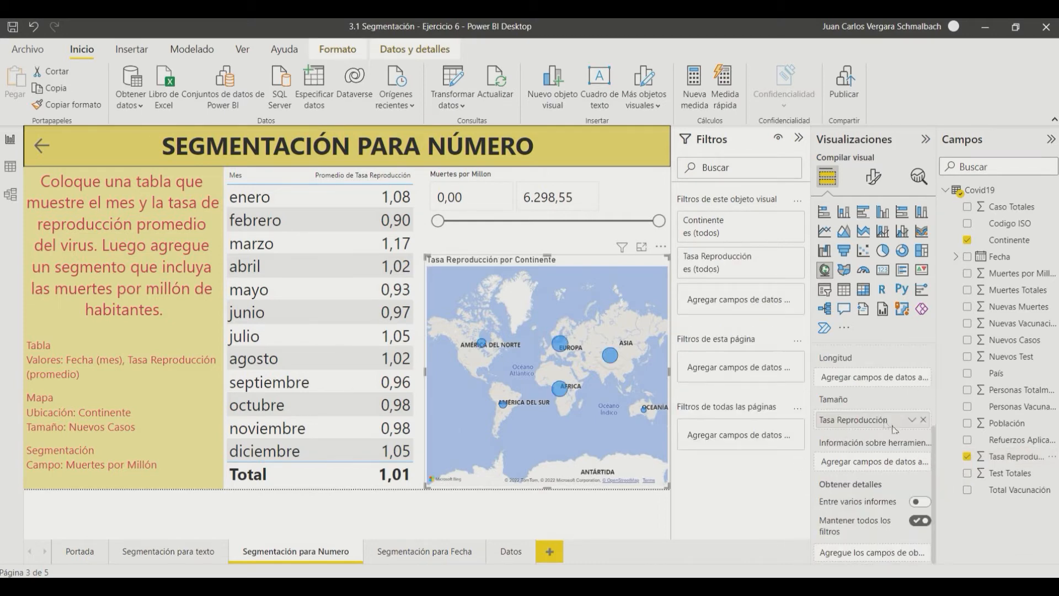
click(911, 419)
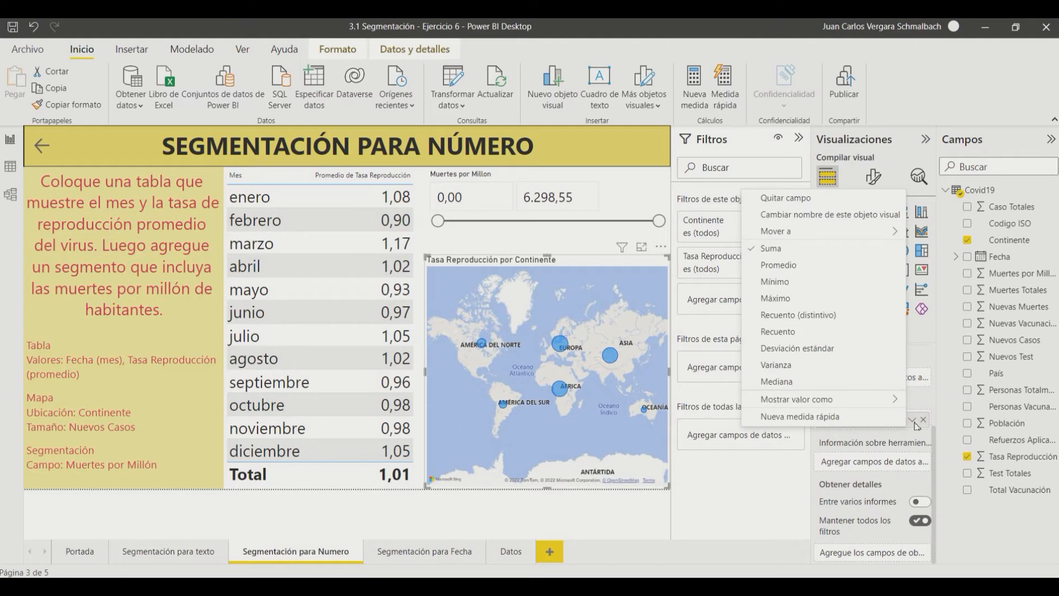
click(798, 266)
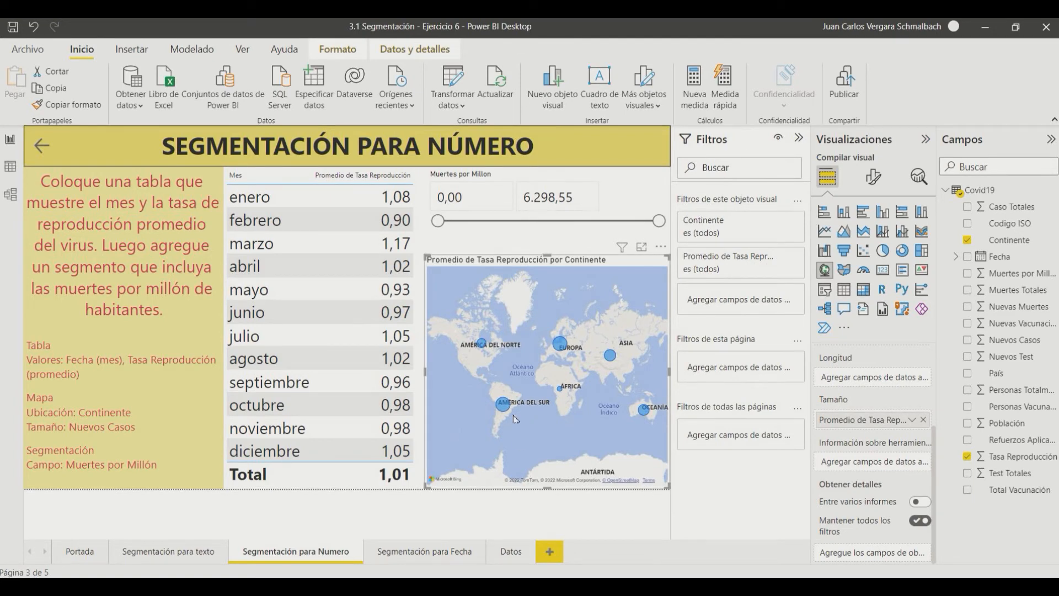
mouse_move(503, 411)
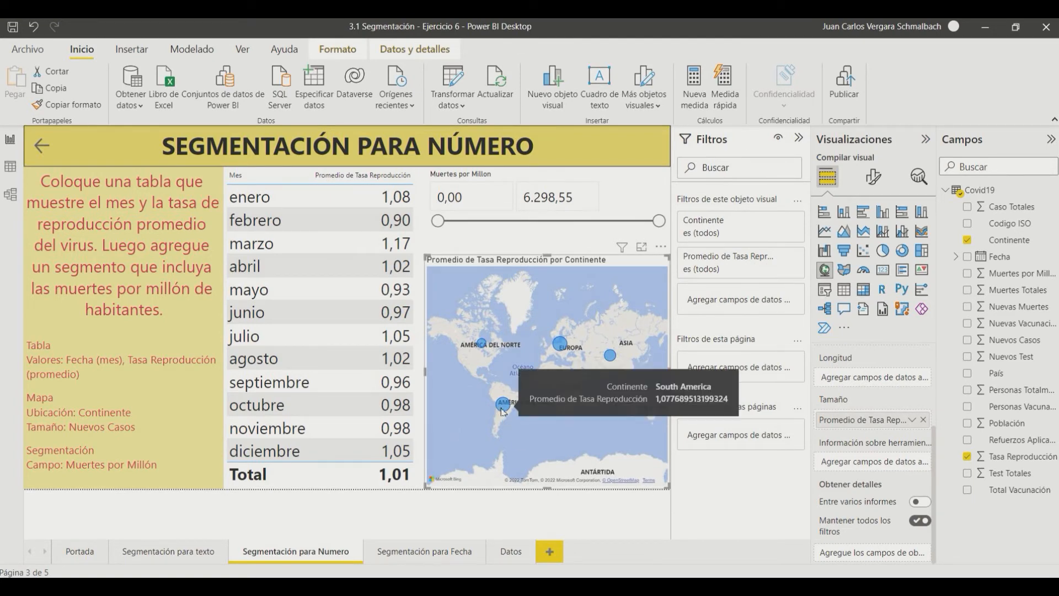
mouse_move(564, 350)
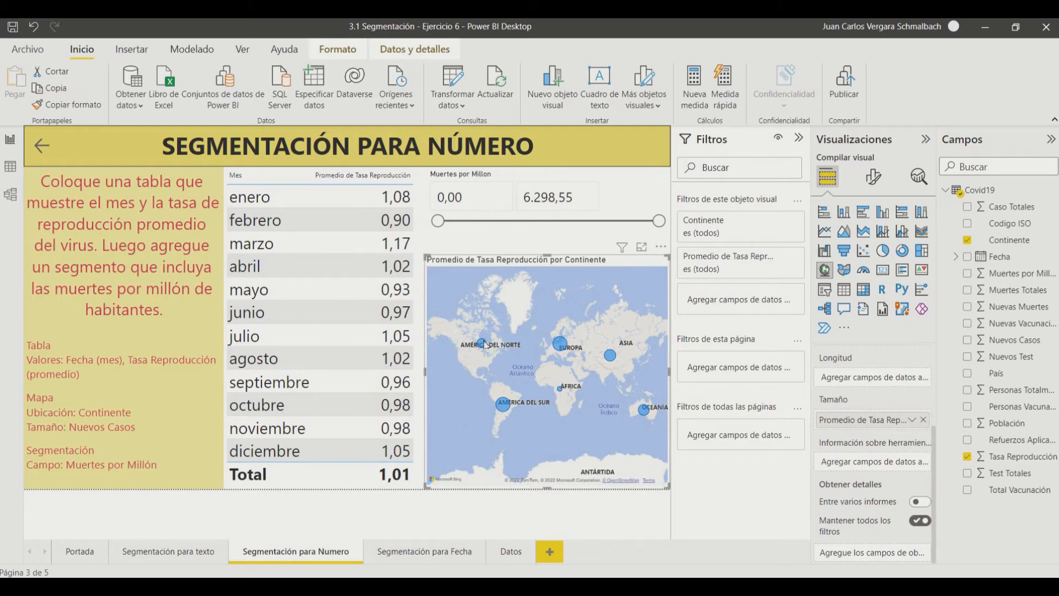
mouse_move(484, 344)
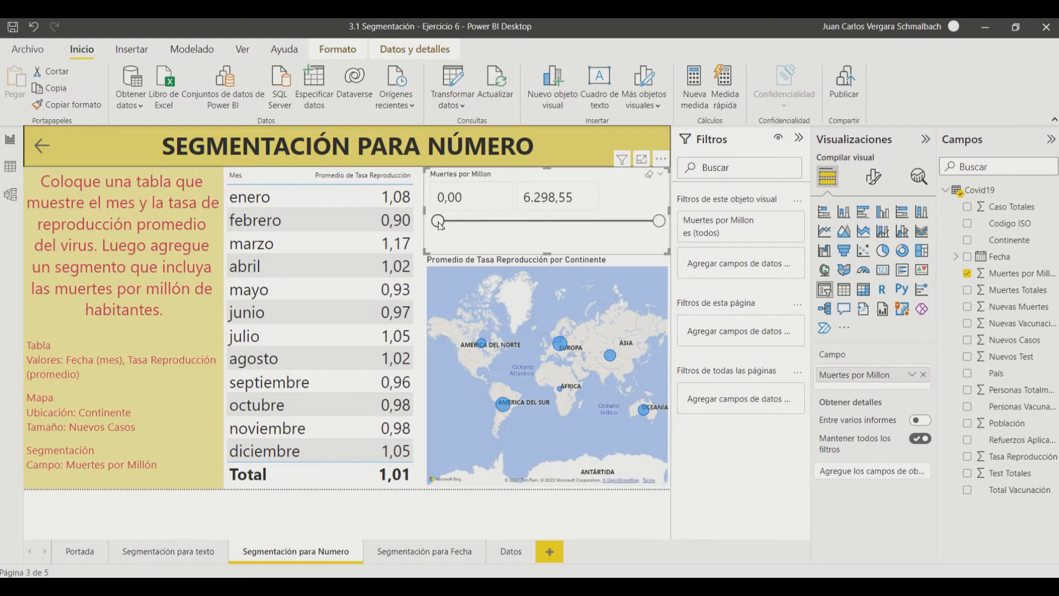
Raise the lower limit of the Muertes por Millon slicer to 1.046,61 and 2.093,23, checking the table and the map's Africa bubble.
drag(439, 223, 443, 224)
drag(444, 224, 446, 223)
drag(446, 222, 477, 222)
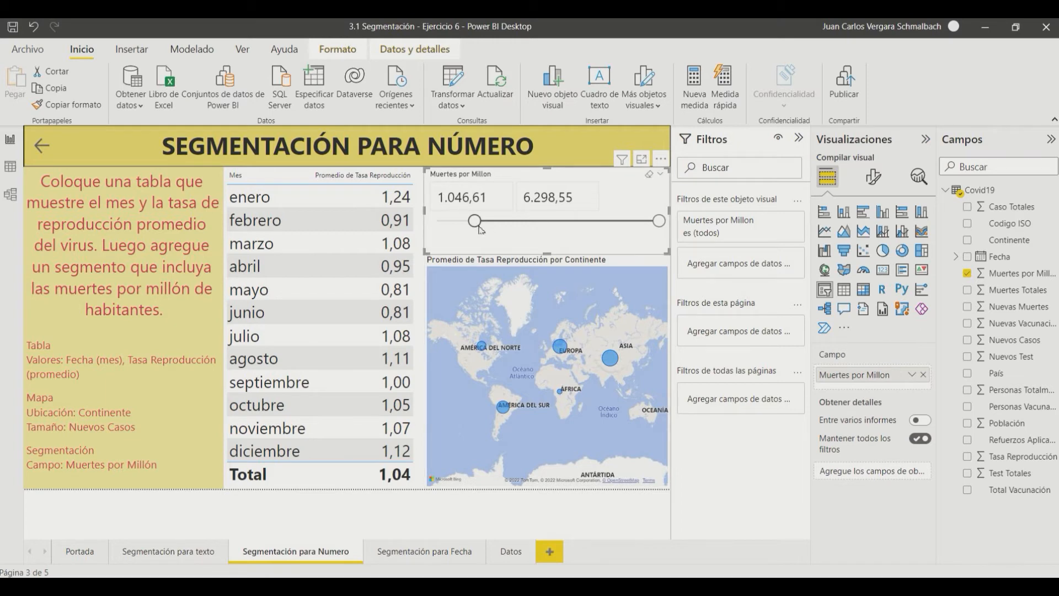
drag(479, 227, 514, 216)
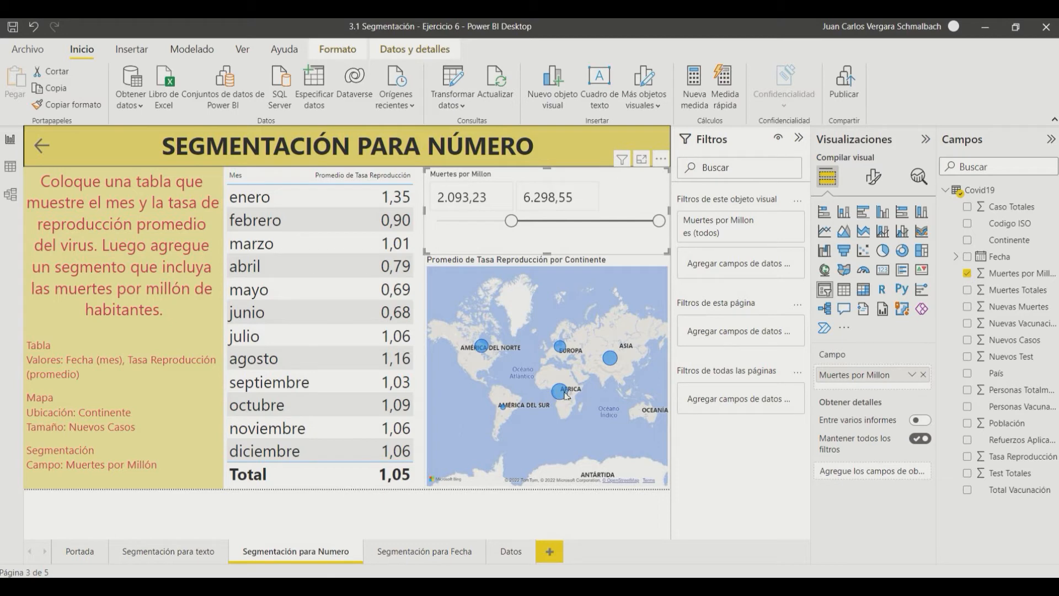
mouse_move(566, 395)
Raise the Muertes por Millon slicer's lower limit through 4.067,98 and 5.015,85 to 5.391,05, inspecting South America's bubble on the map.
drag(516, 225, 585, 220)
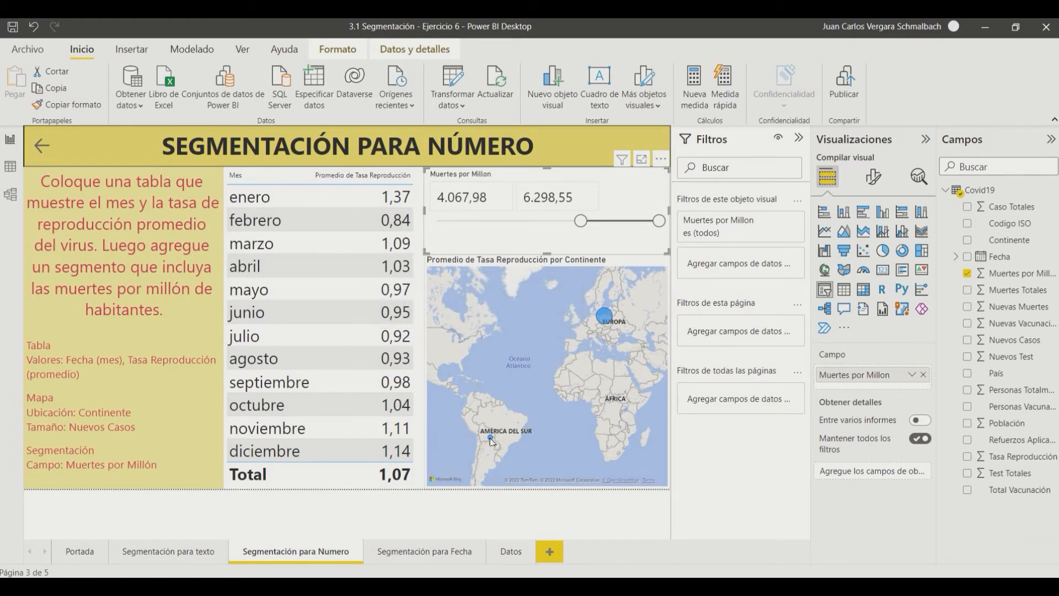
drag(585, 222, 619, 226)
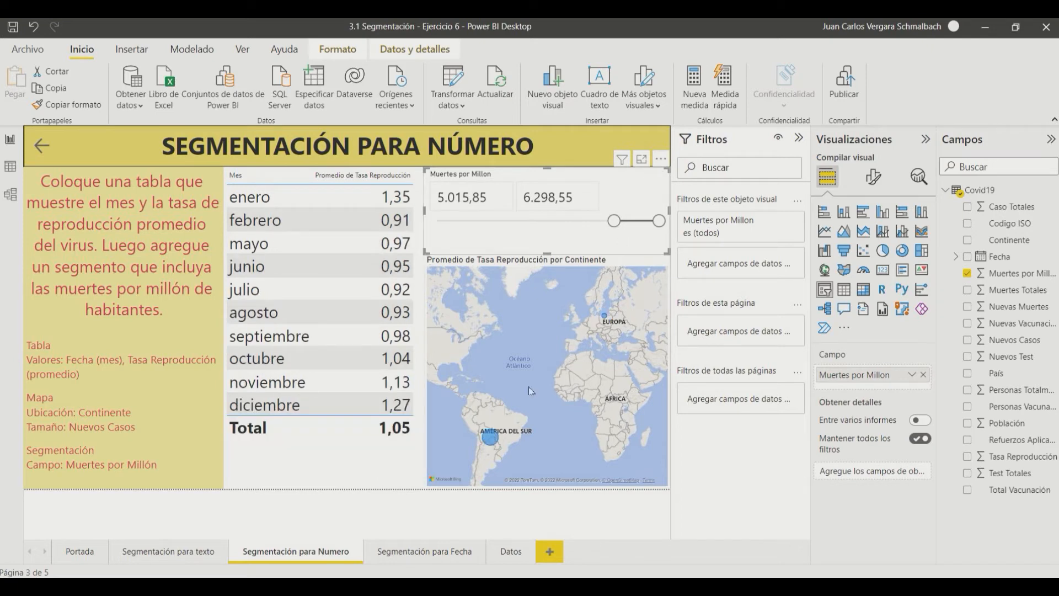
mouse_move(497, 445)
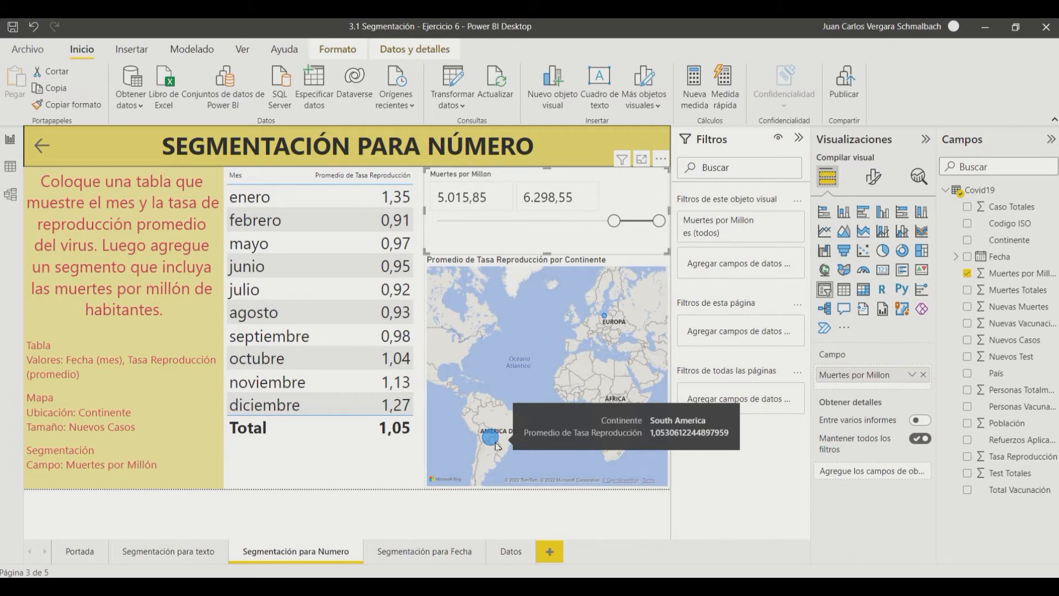
drag(615, 221, 627, 221)
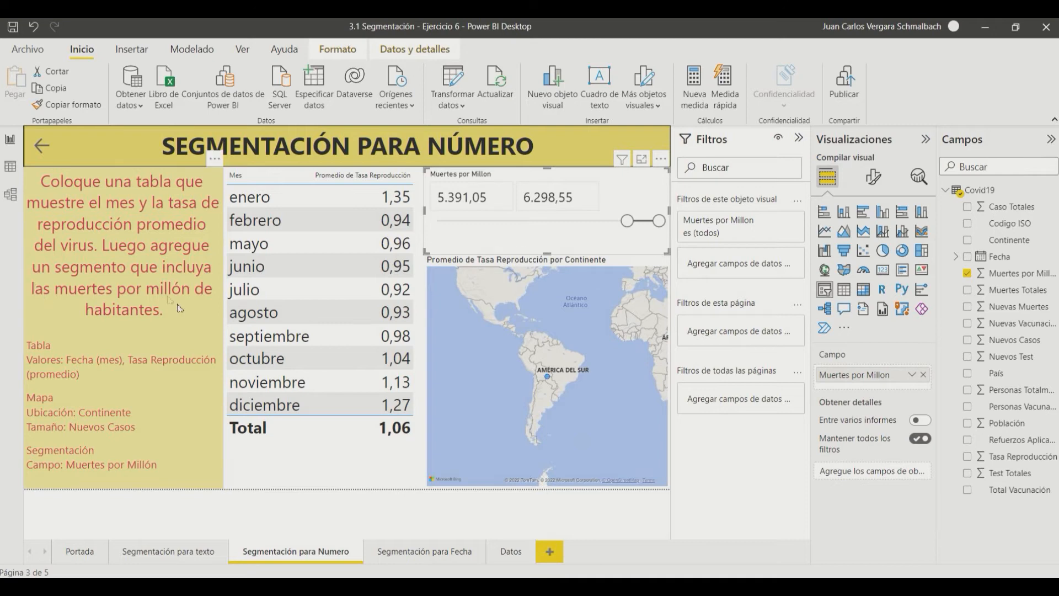
Give the totals row of the monthly reproduction rate table a light yellow background.
click(332, 473)
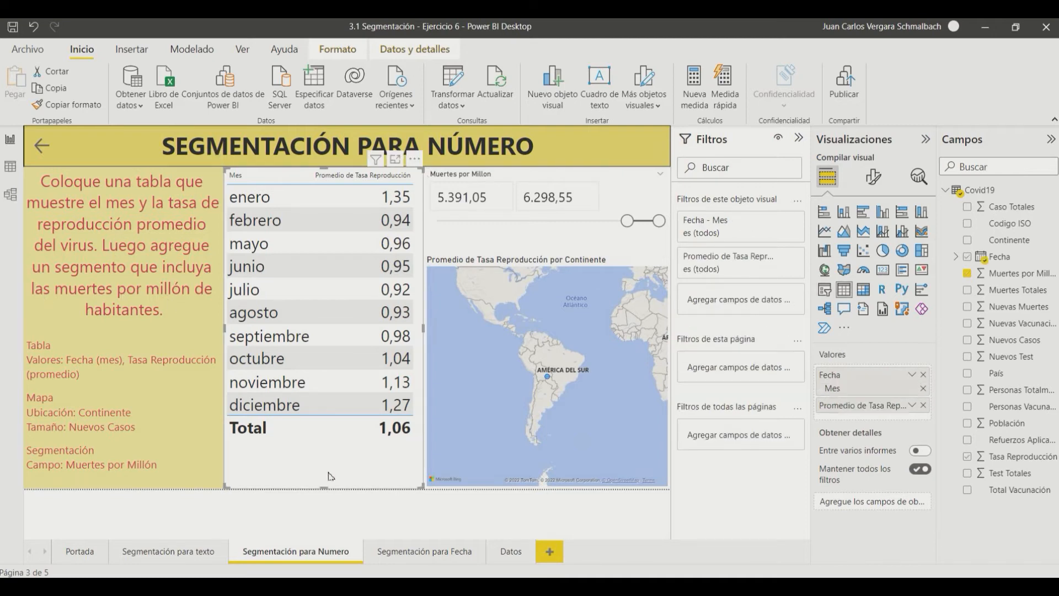
click(872, 176)
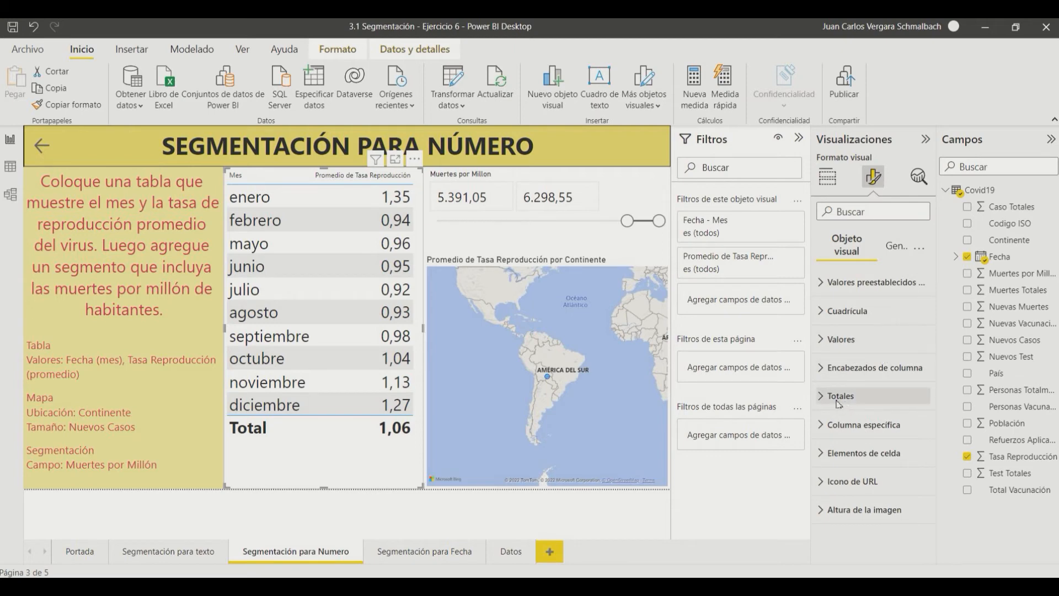
click(834, 404)
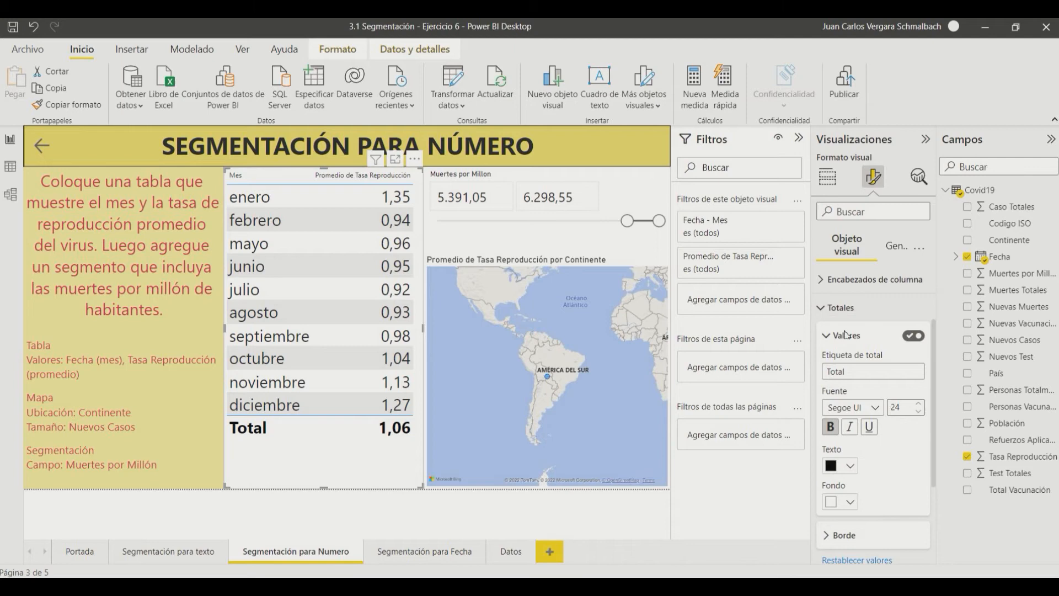
click(852, 501)
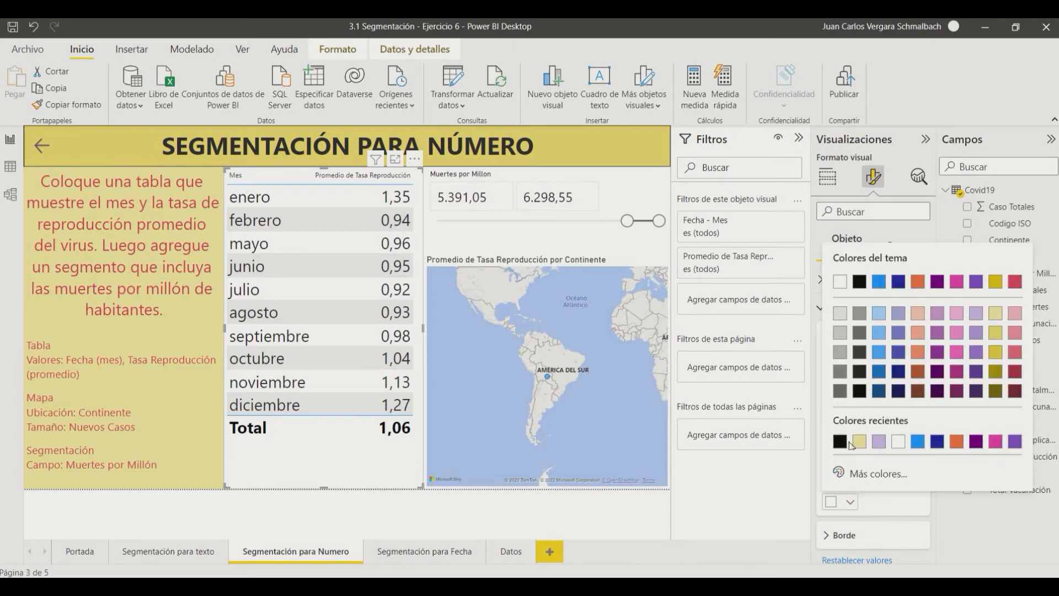
click(999, 317)
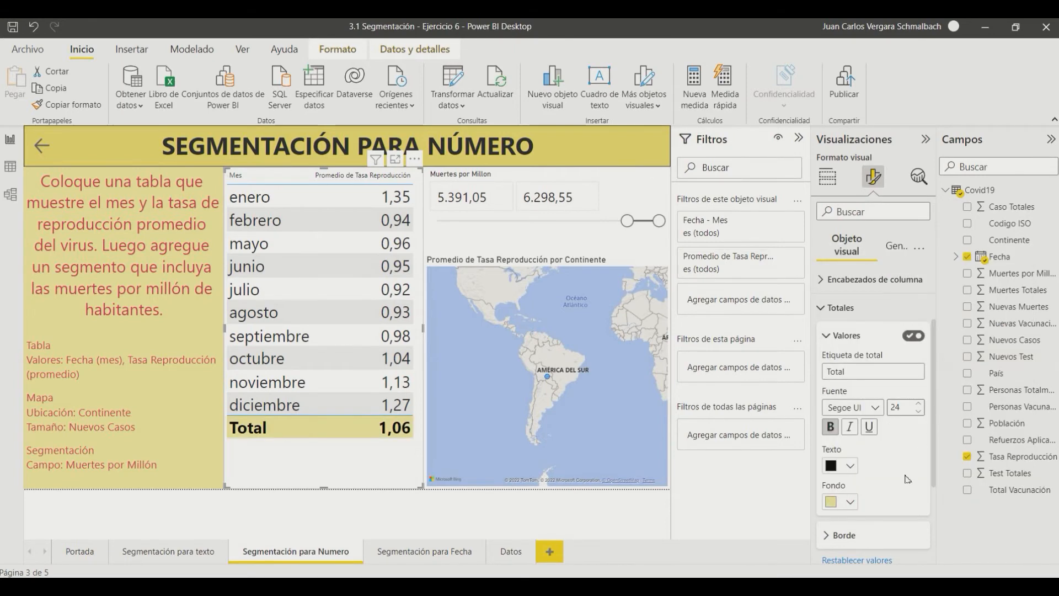
Format the table's column headers with a light yellow background, bold text and a larger font size.
scroll(893, 480, down, 3)
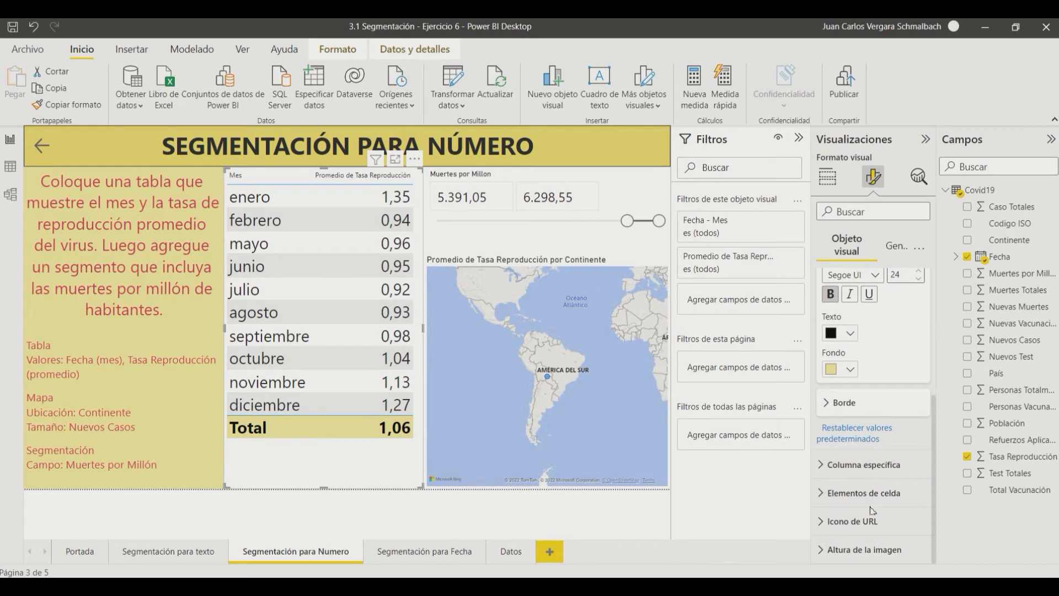
scroll(835, 364, up, 4)
click(835, 366)
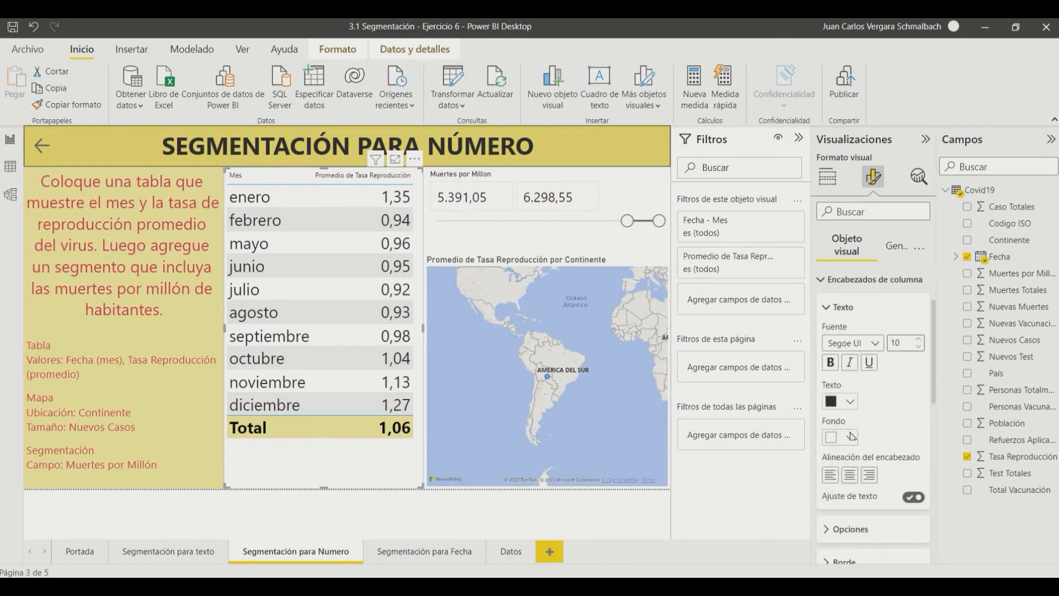
click(849, 437)
click(899, 440)
click(830, 362)
click(919, 340)
click(918, 340)
click(919, 339)
click(919, 340)
click(919, 340)
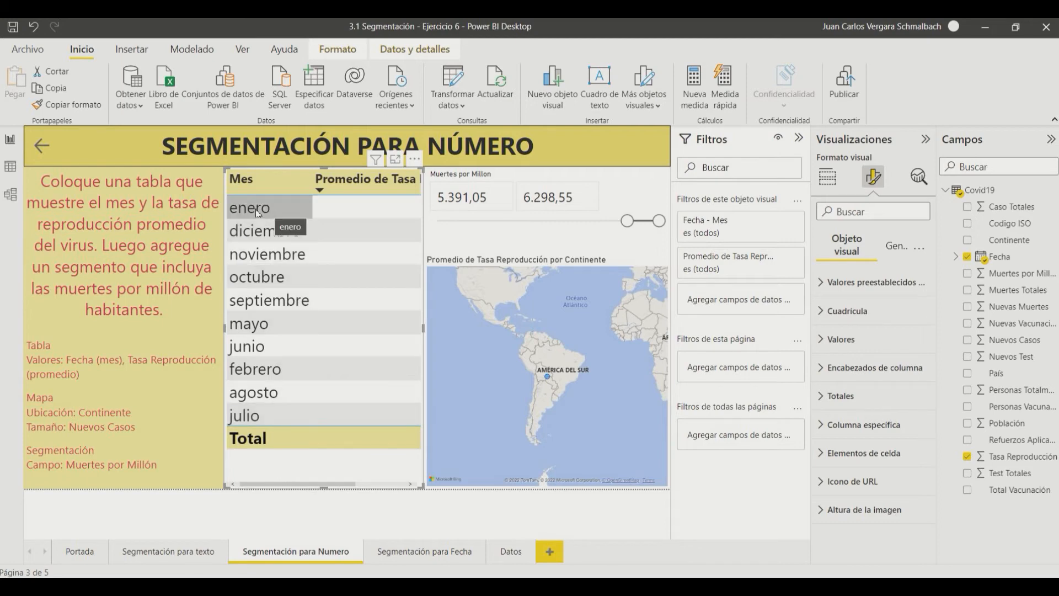
Set both the background and the alternate background of the table's values to light pink.
click(822, 339)
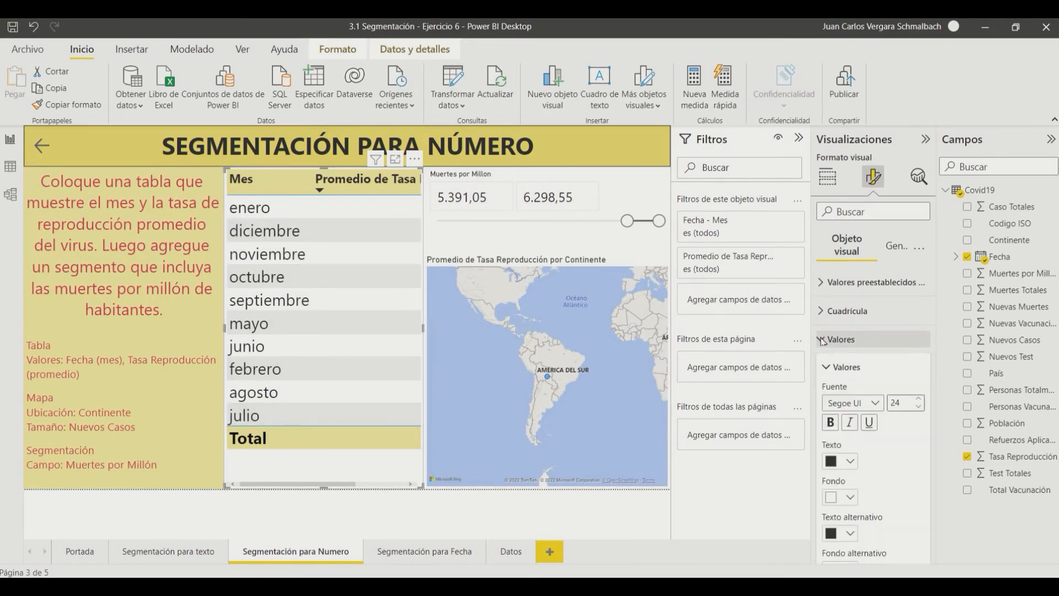
scroll(865, 325, down, 5)
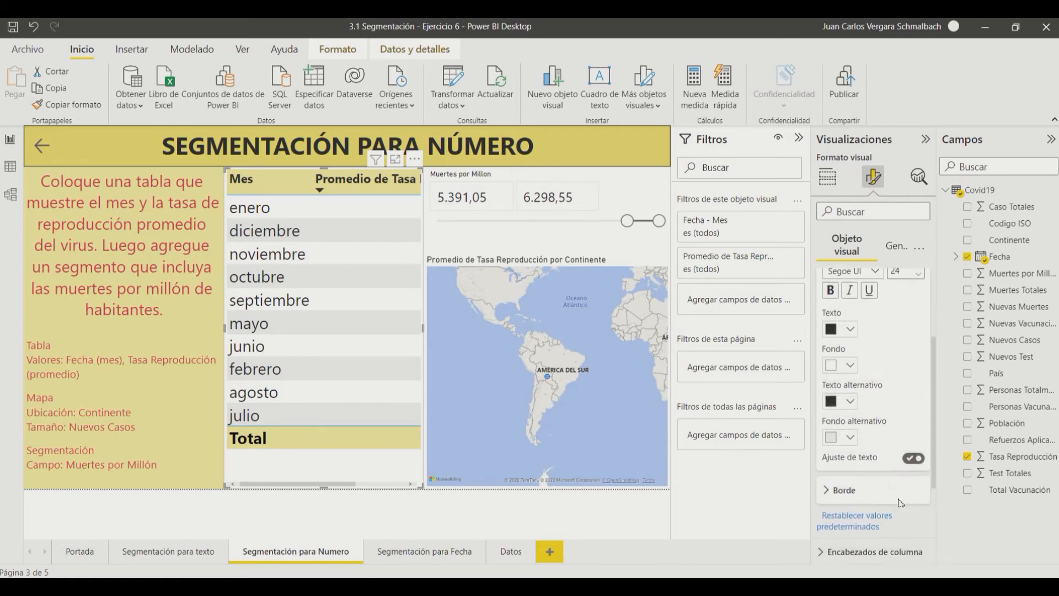
click(851, 366)
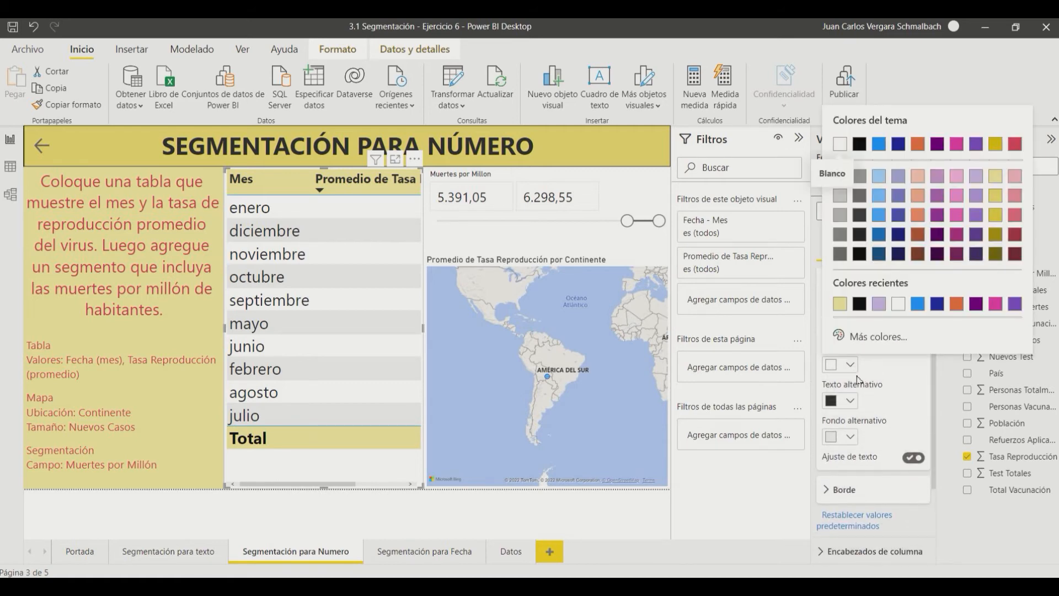
click(1015, 176)
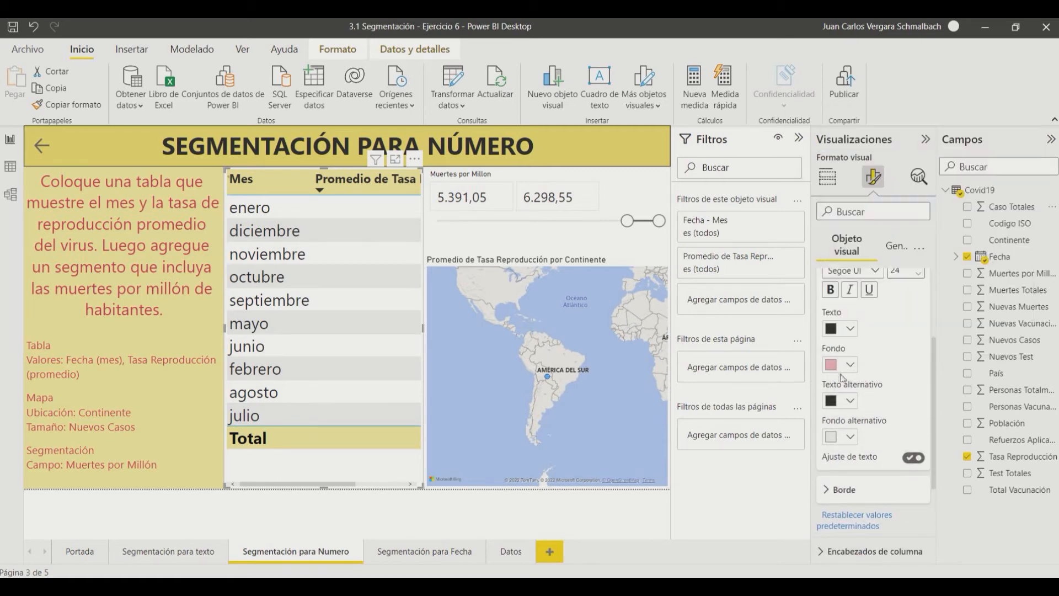
click(853, 439)
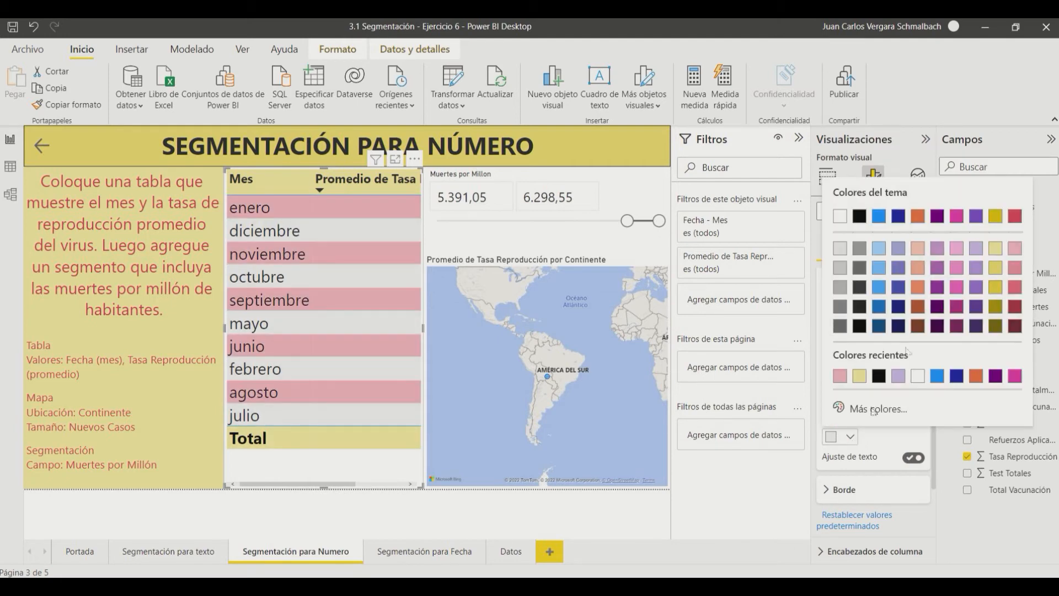
click(1015, 251)
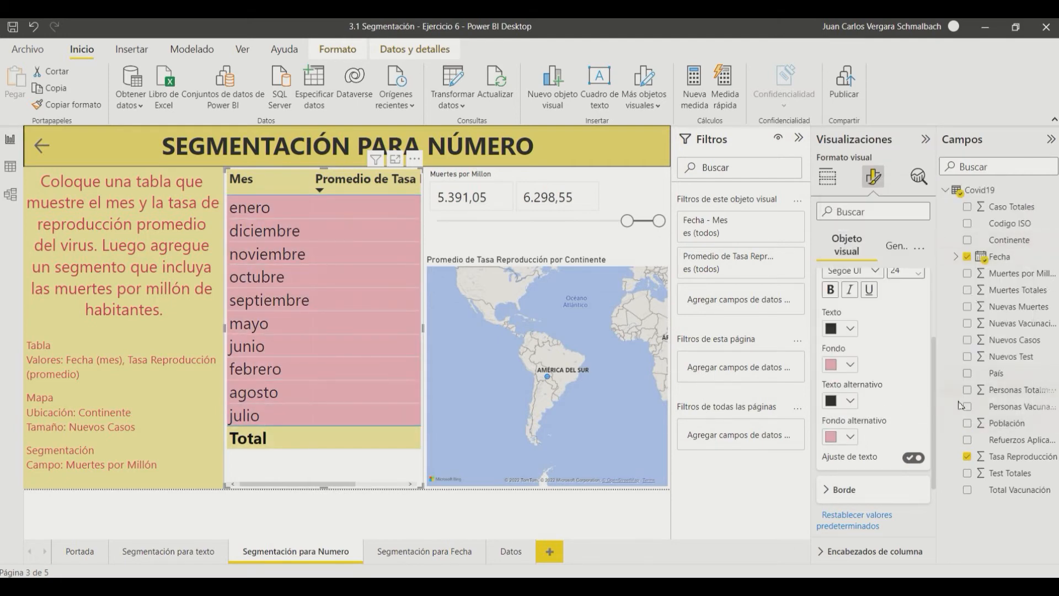
Rename the table's average reproduction rate value column as T. Reproducción.
scroll(876, 411, up, 3)
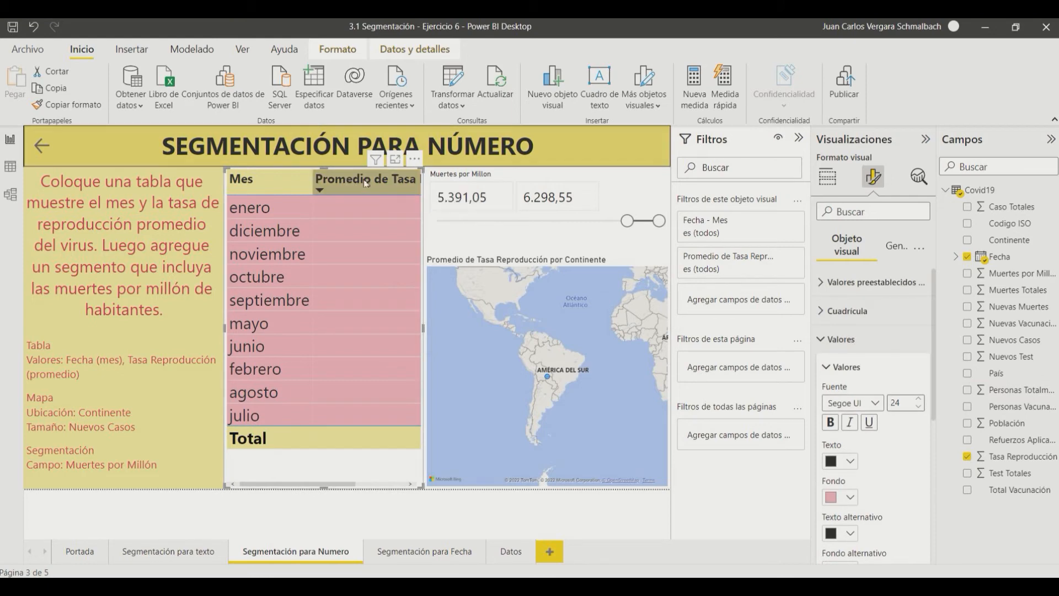
click(826, 182)
double_click(879, 407)
text(T. Reproducción)
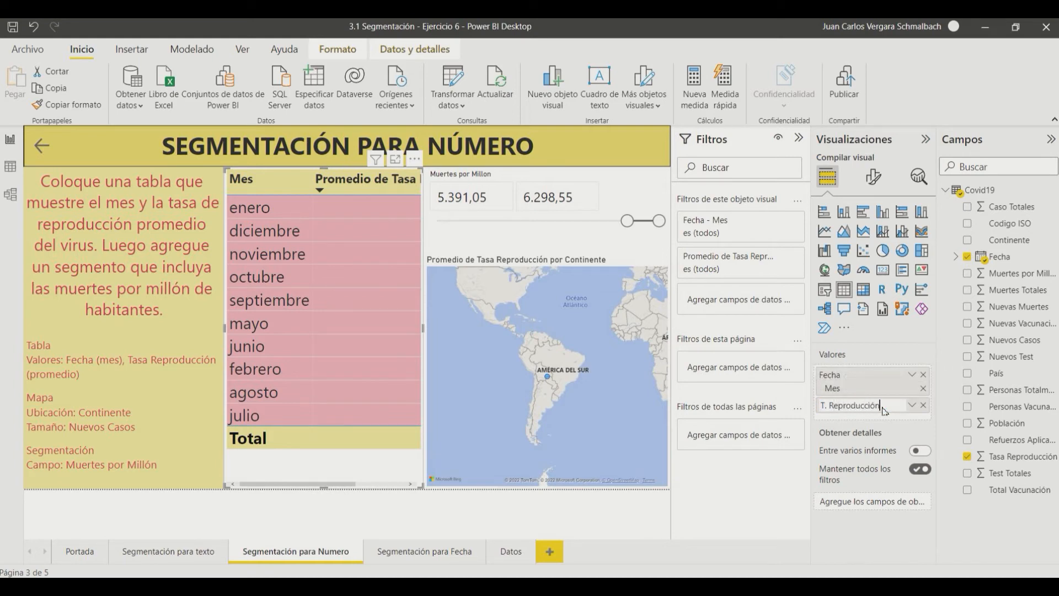
key(Return)
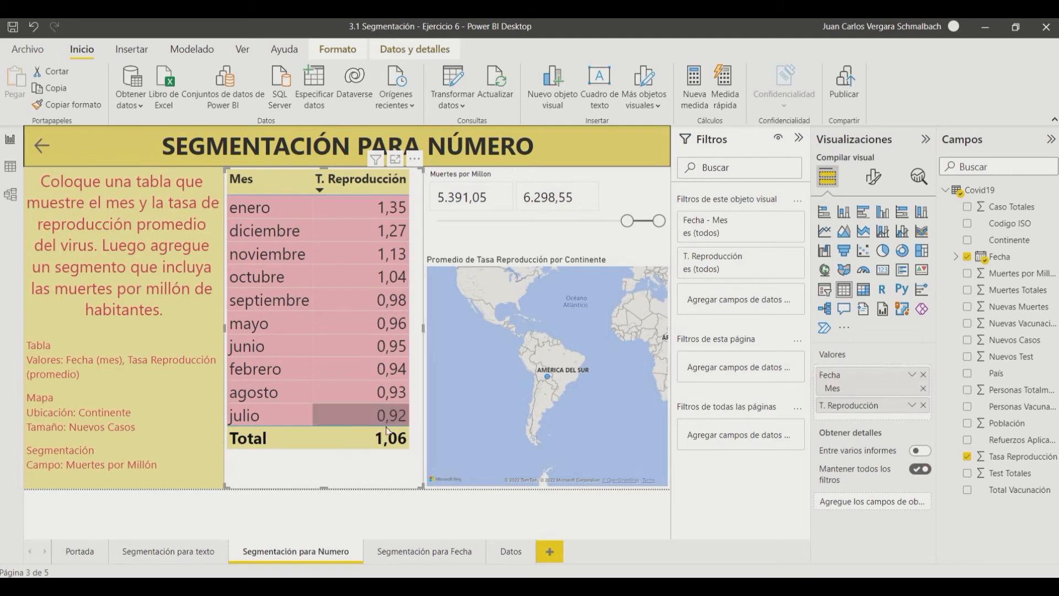
Set the background of the Muertes por Millon slicer's value boxes to the recently used pale yellow.
click(554, 237)
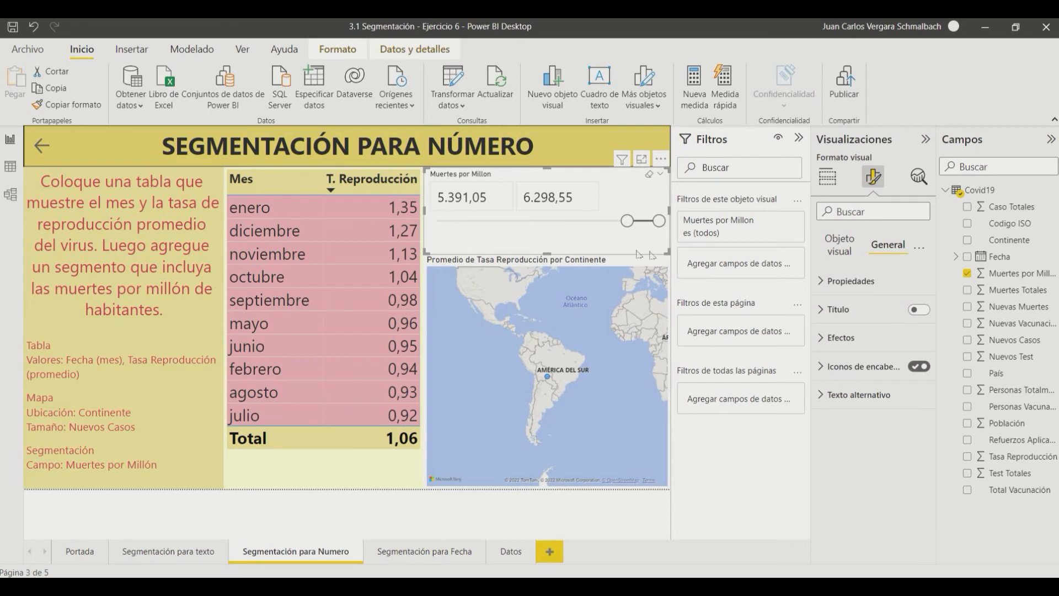
click(839, 244)
click(829, 312)
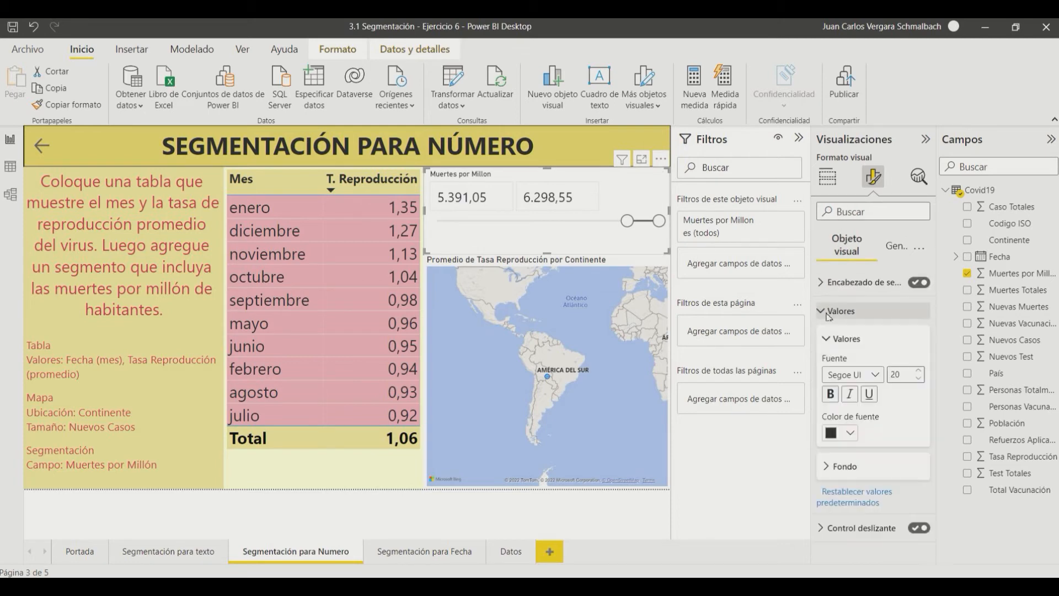
click(832, 465)
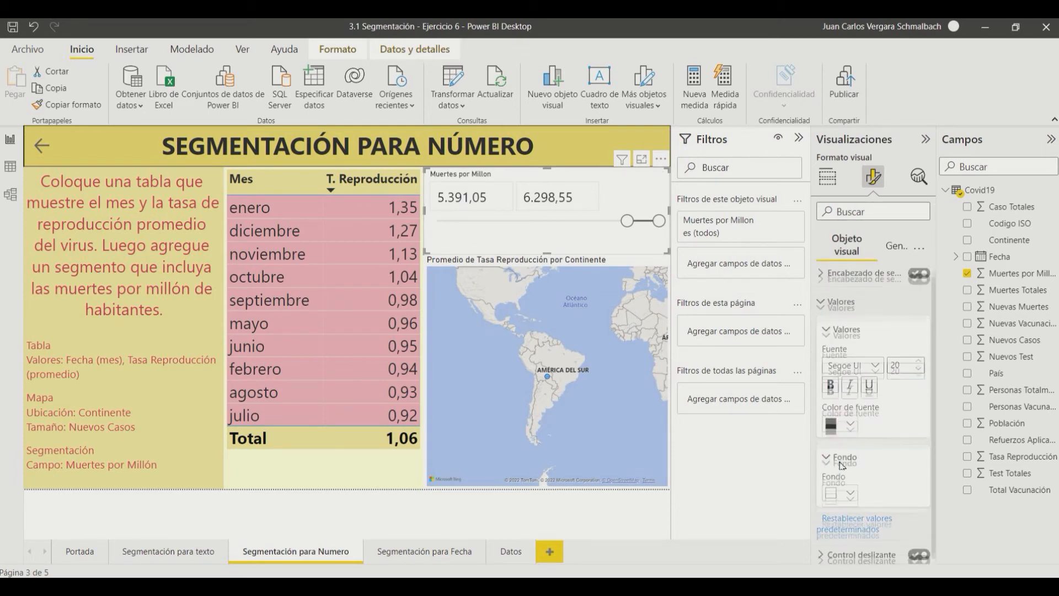
click(851, 488)
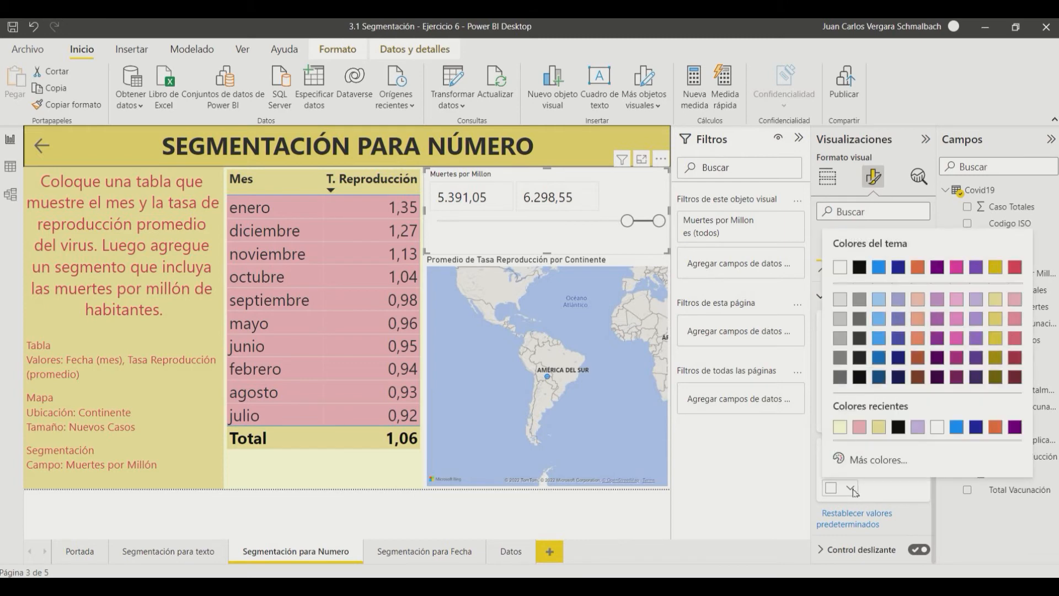
click(844, 430)
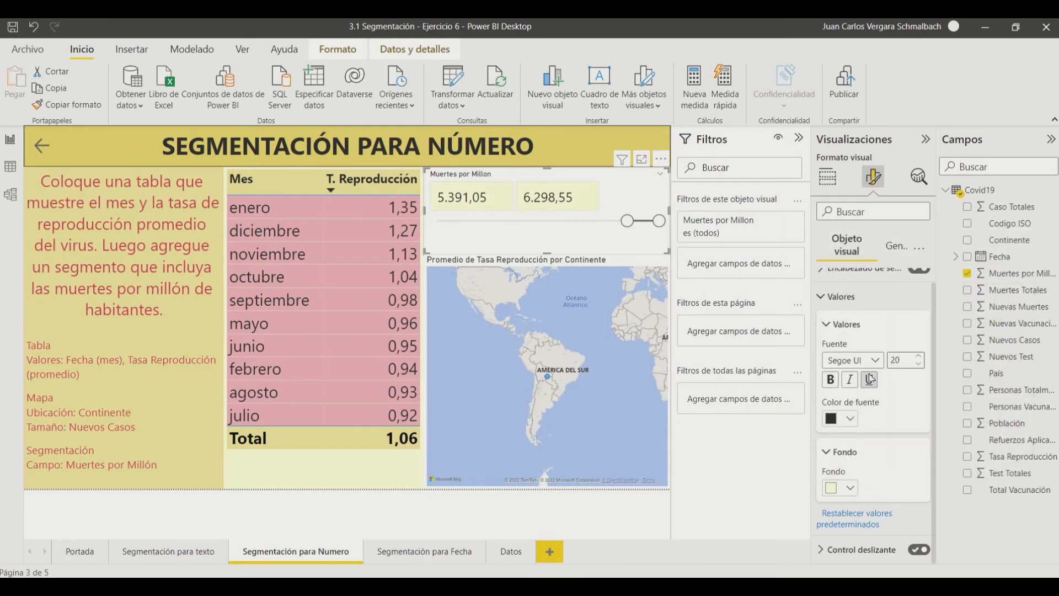
click(845, 325)
click(840, 320)
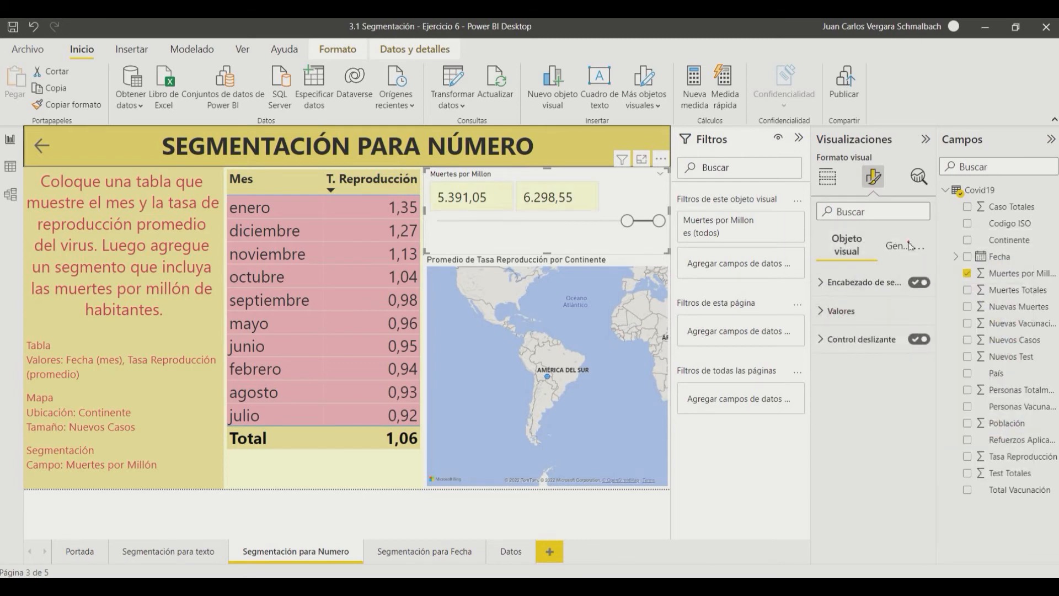
Set the overall background of the Muertes por Millon slicer to light pink.
click(886, 246)
click(842, 338)
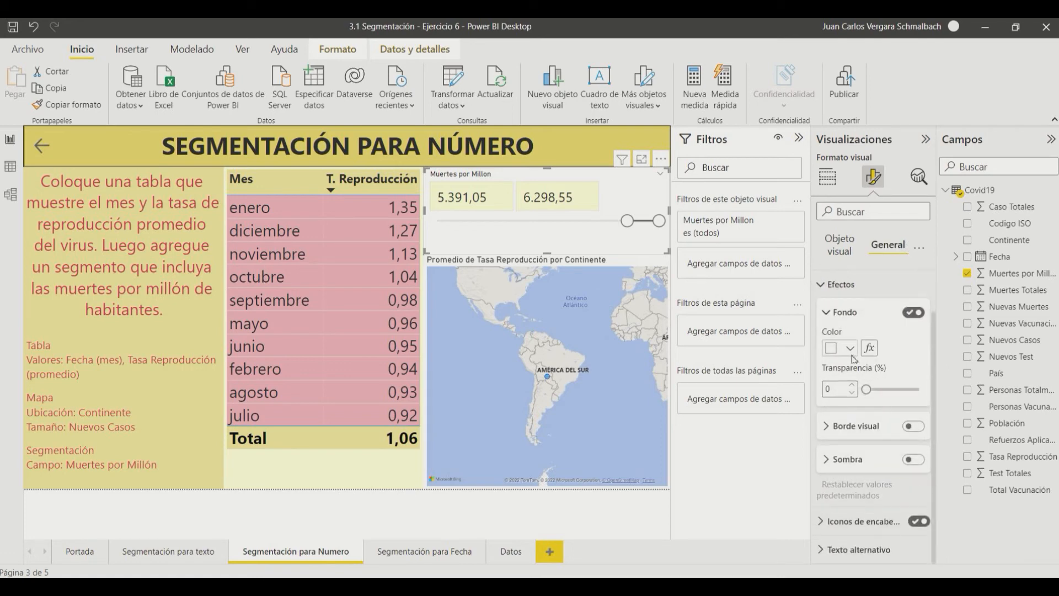
click(852, 350)
click(1016, 160)
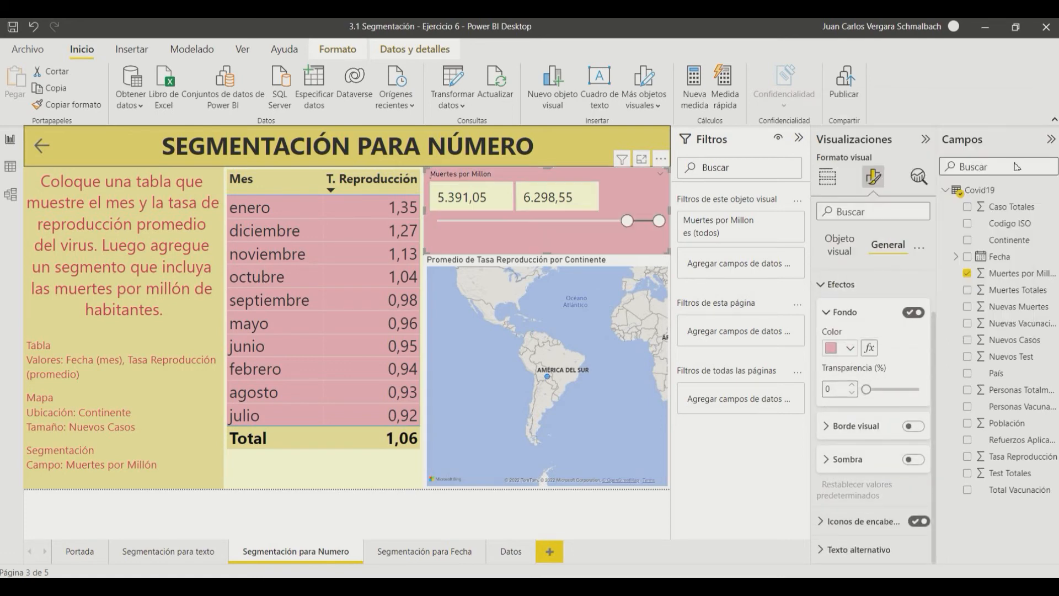
click(840, 284)
Colour the Muertes por Millon slicer's slider control dark olive and return its lower limit to 0,00.
click(839, 244)
click(837, 346)
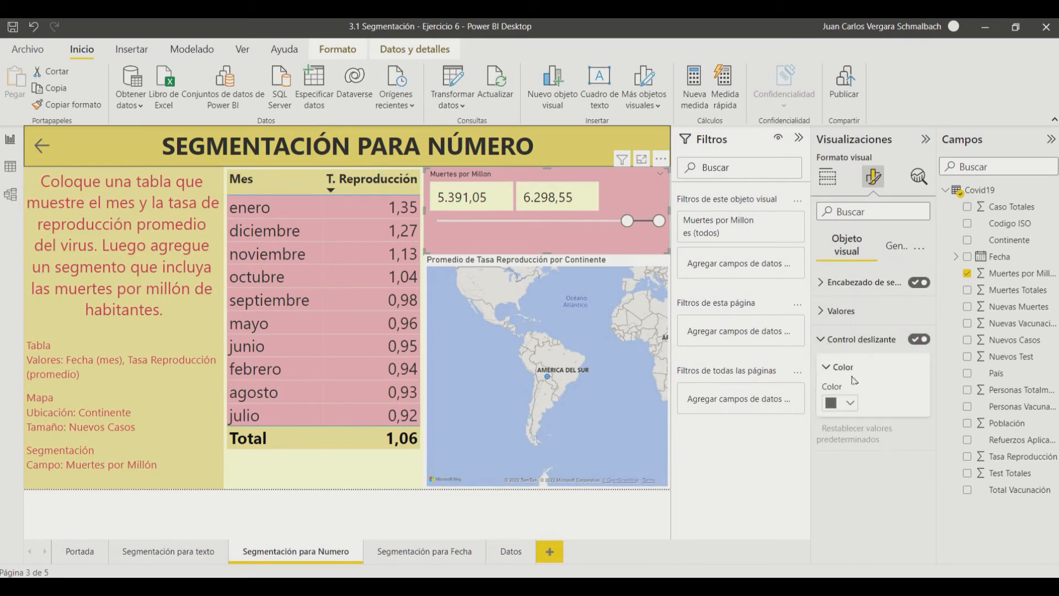
click(852, 406)
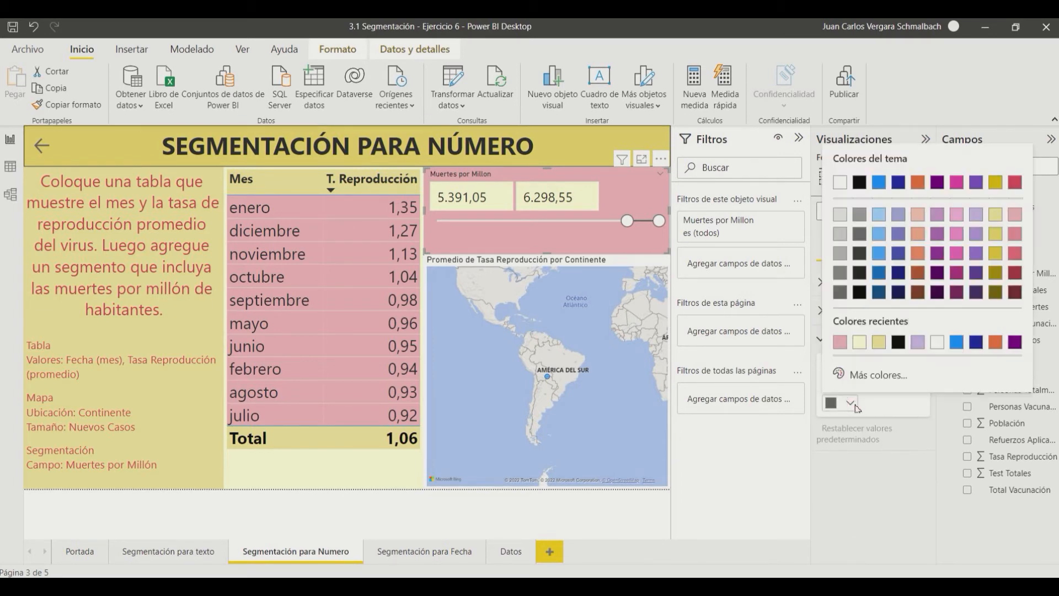
click(996, 270)
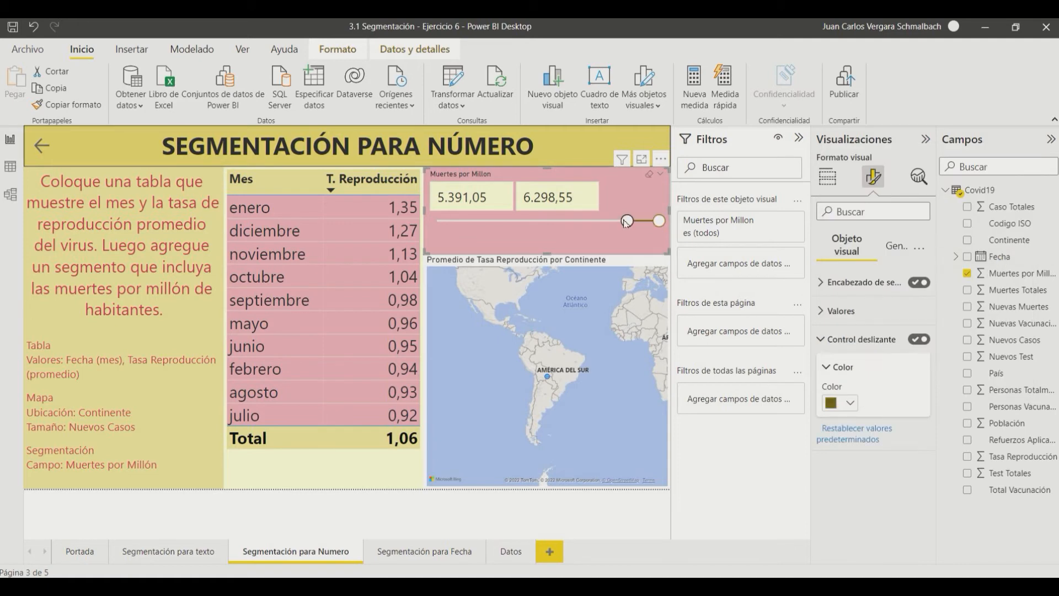
drag(631, 221, 438, 221)
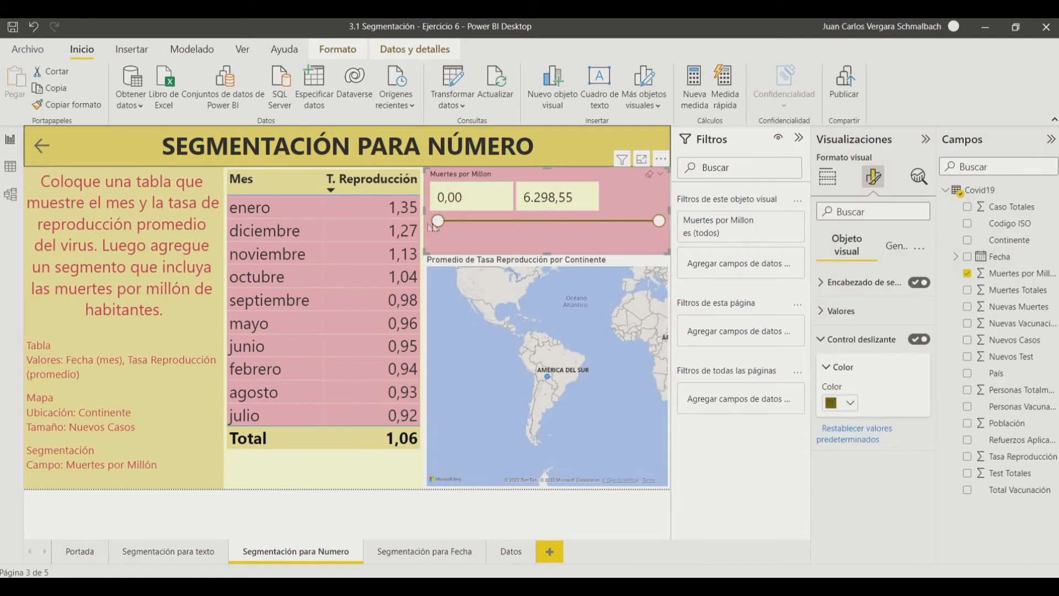
Make the title text in the Muertes por Millon slicer's header bold and increase its font size.
click(850, 281)
click(830, 401)
click(920, 379)
click(919, 379)
click(919, 379)
click(919, 378)
click(920, 378)
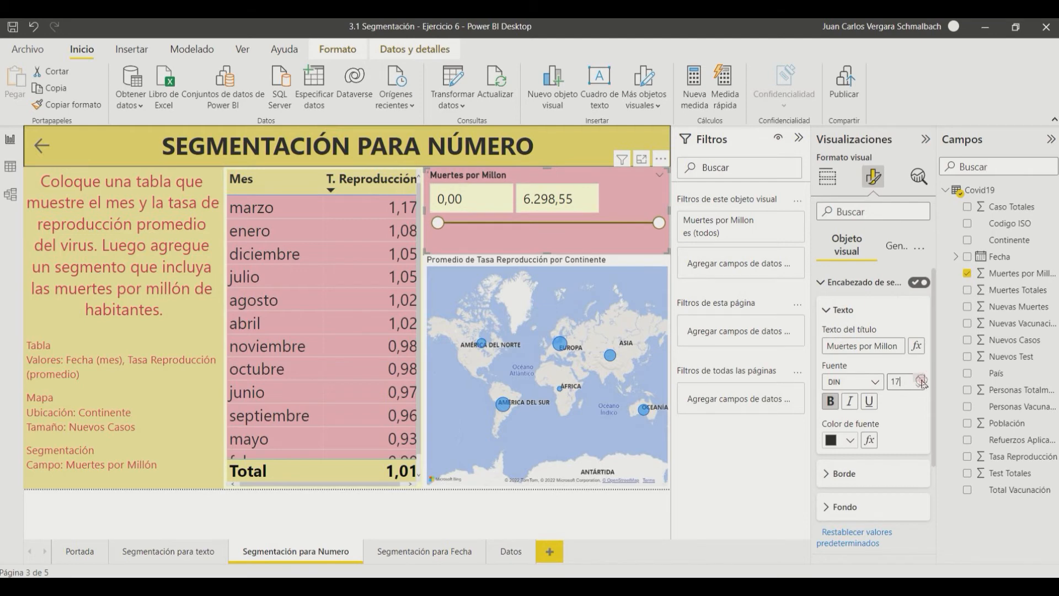
click(920, 385)
click(920, 385)
click(919, 385)
click(920, 385)
click(920, 380)
click(919, 379)
click(920, 379)
click(919, 380)
click(920, 380)
click(918, 379)
Open the background colour choices for the Muertes por Millon slicer's header.
click(850, 518)
scroll(850, 518, down, 3)
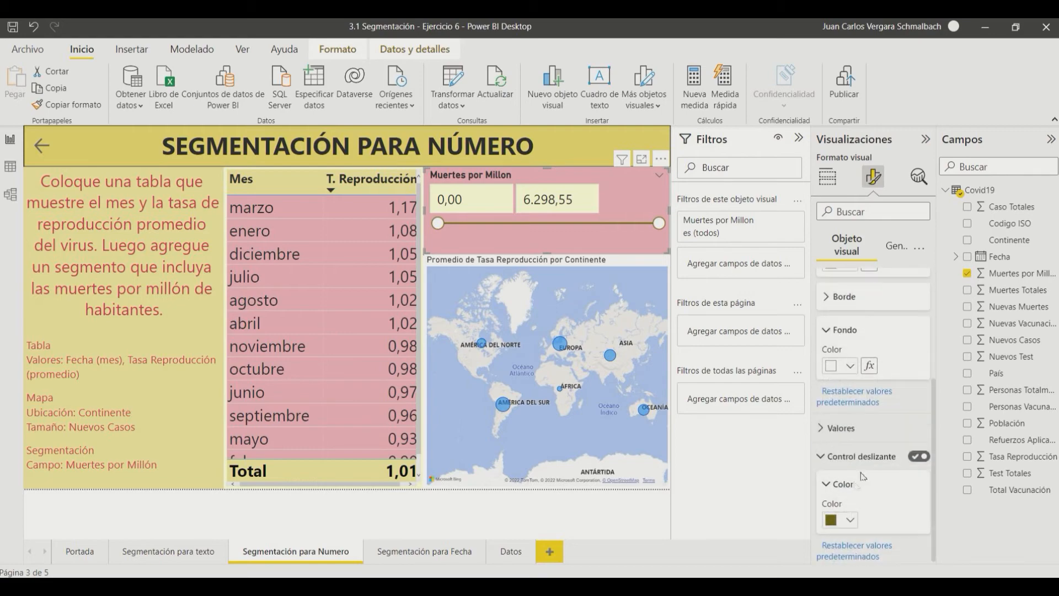
click(852, 368)
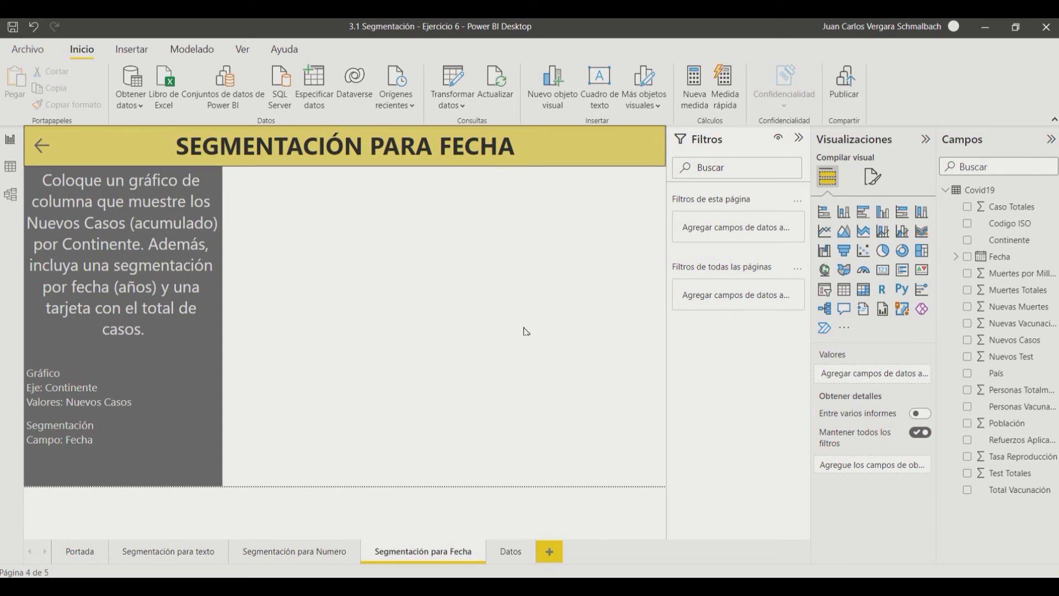
Add a stacked column chart to the lower part of the Segmentación para Fecha page, with Continente as axis and Nuevos Casos as values.
click(843, 212)
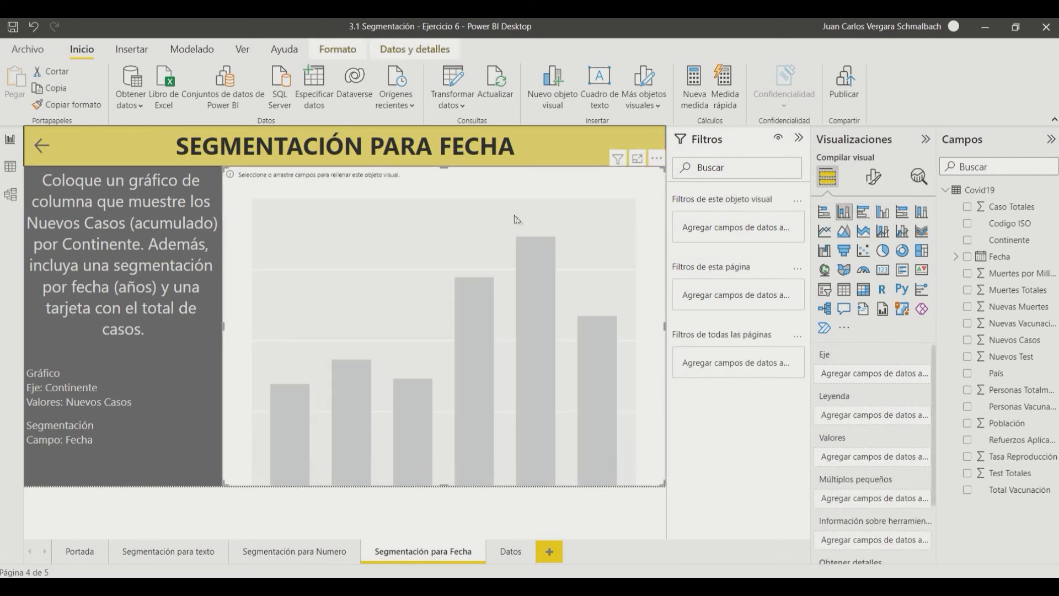
drag(447, 186, 447, 282)
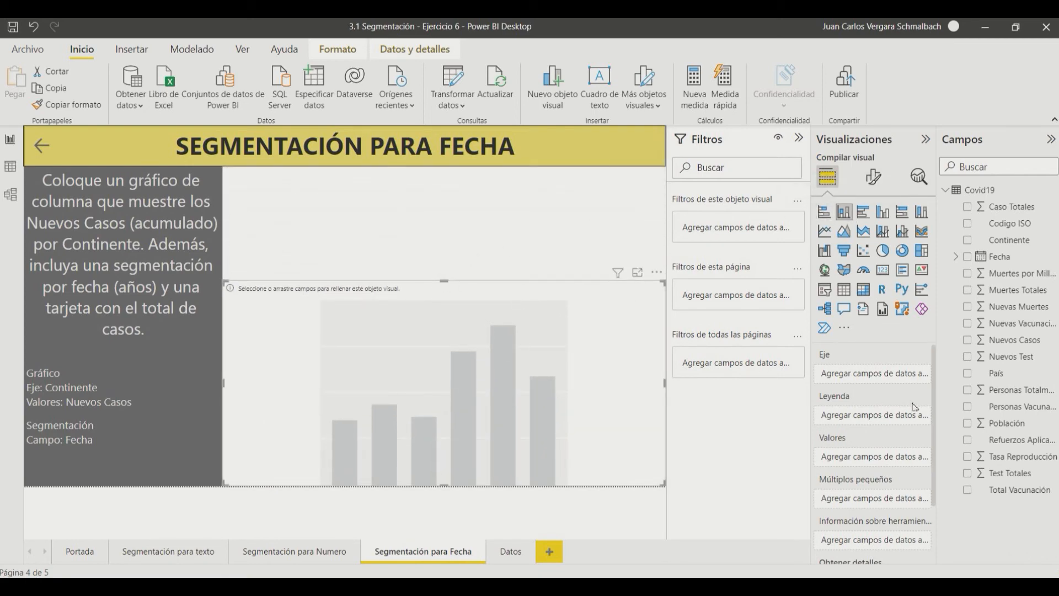
drag(1009, 240, 900, 379)
drag(1025, 340, 889, 465)
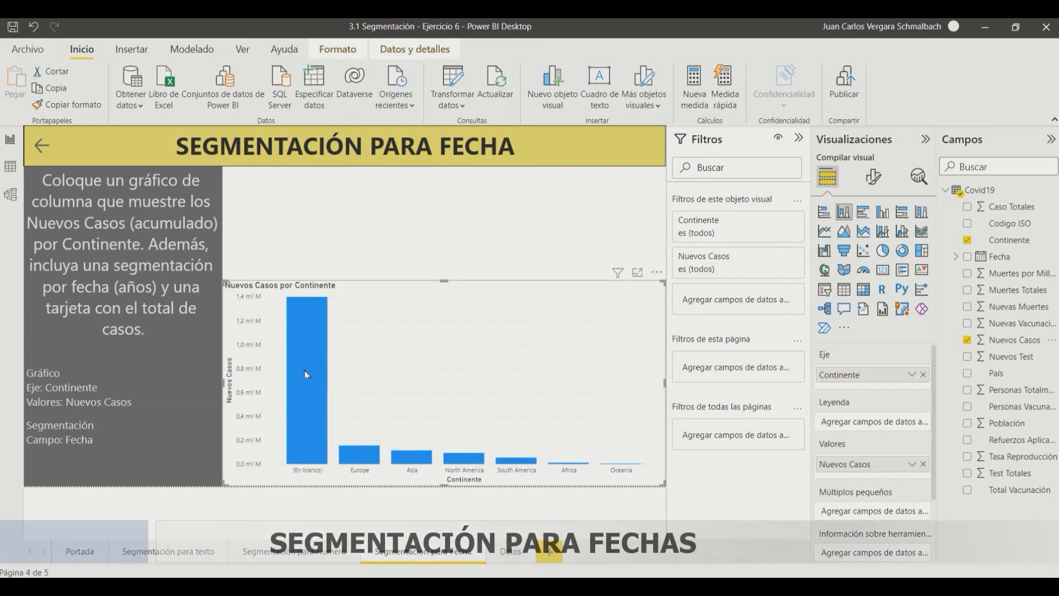
Exclude the blank continent's column from the Nuevos Casos por Continente chart.
mouse_move(307, 375)
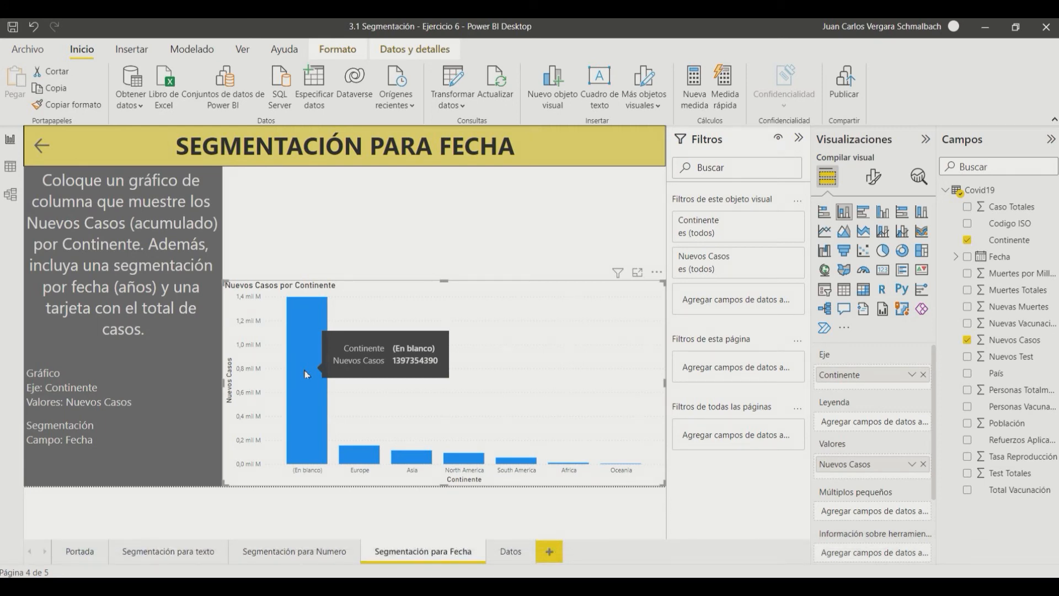
right_click(307, 375)
click(348, 431)
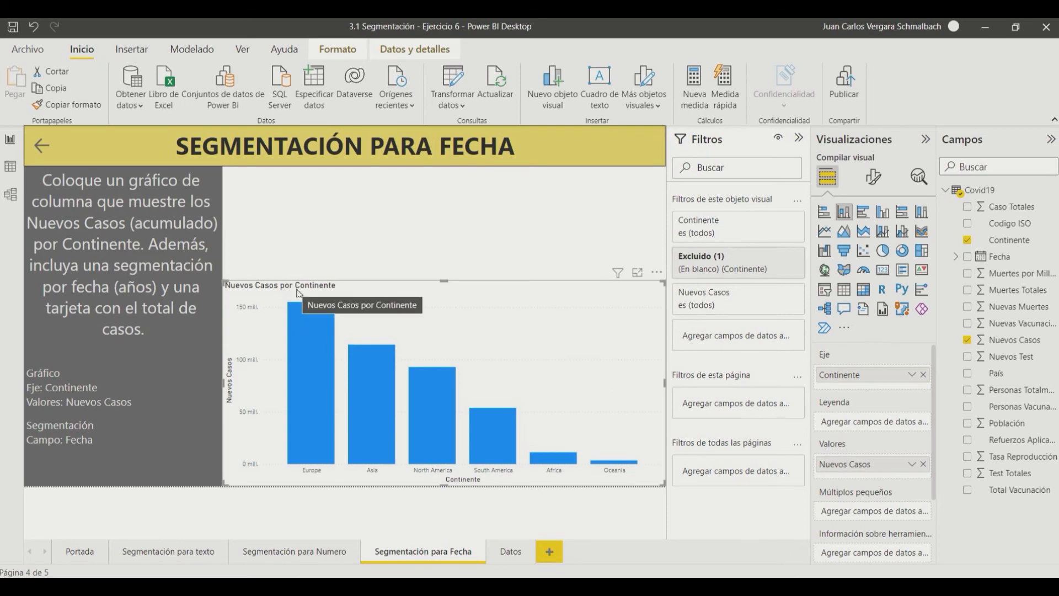
Extend the column chart upward, leaving only a narrow free strip between it and the page title.
mouse_move(331, 378)
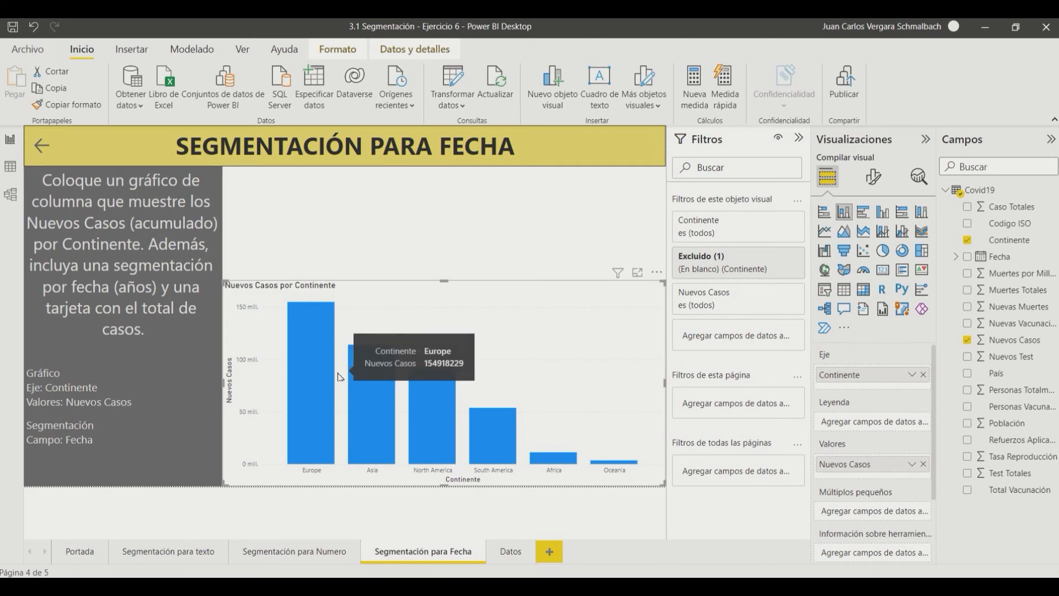
drag(444, 282, 450, 247)
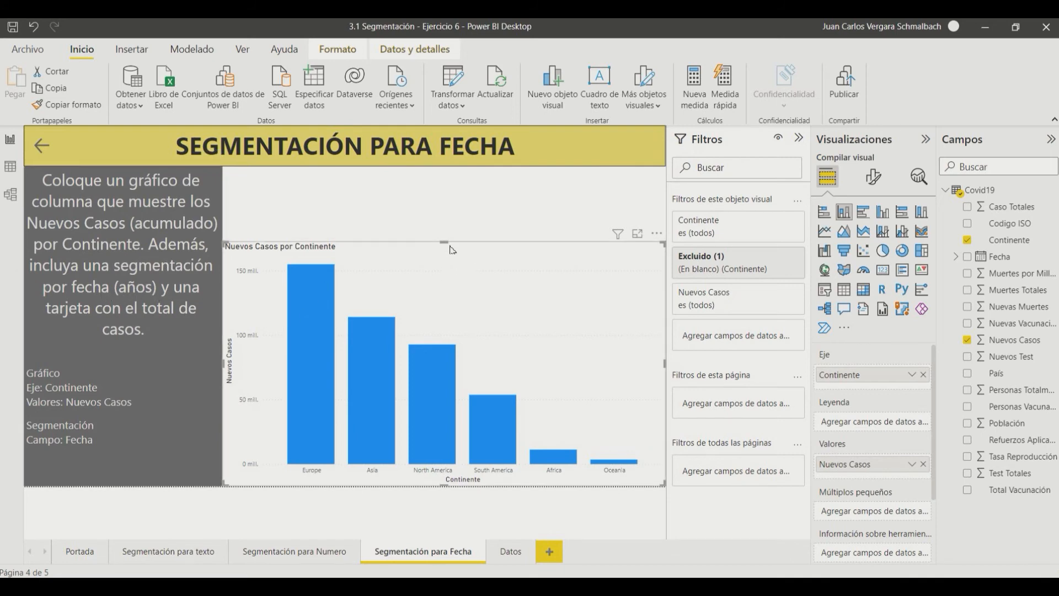
drag(444, 241, 444, 230)
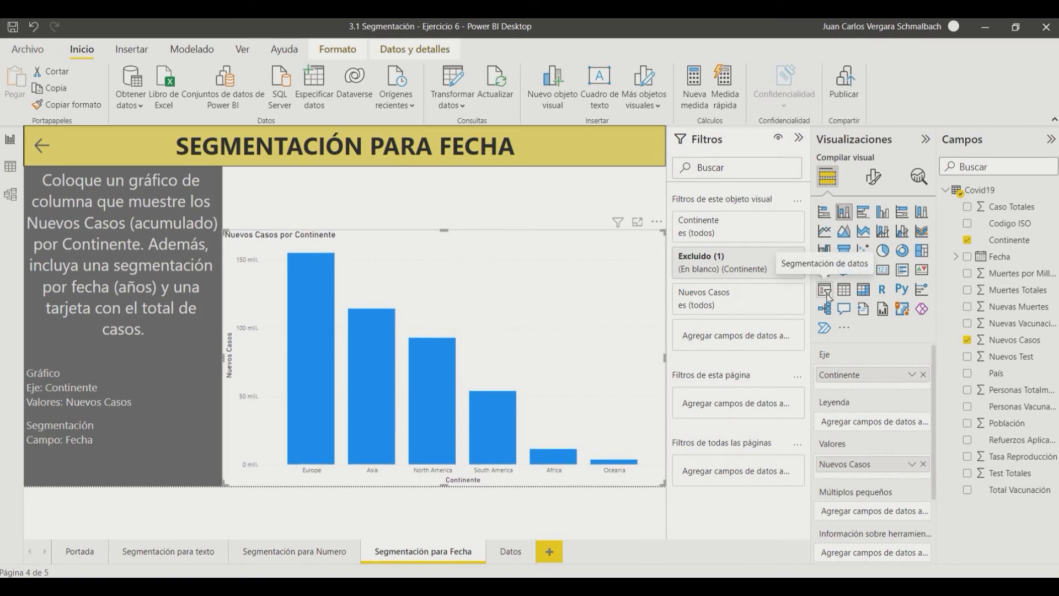
Add a Fecha slicer in the free strip above the column chart, sized to cover about half the chart's width.
click(533, 197)
click(824, 289)
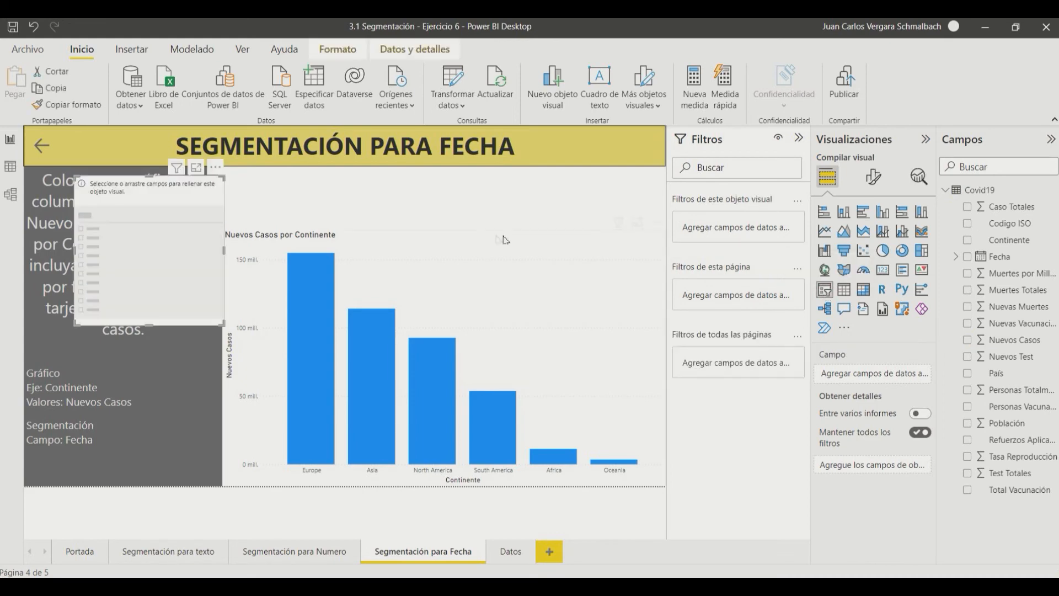
drag(202, 232, 320, 222)
drag(301, 316, 325, 230)
drag(372, 202, 461, 199)
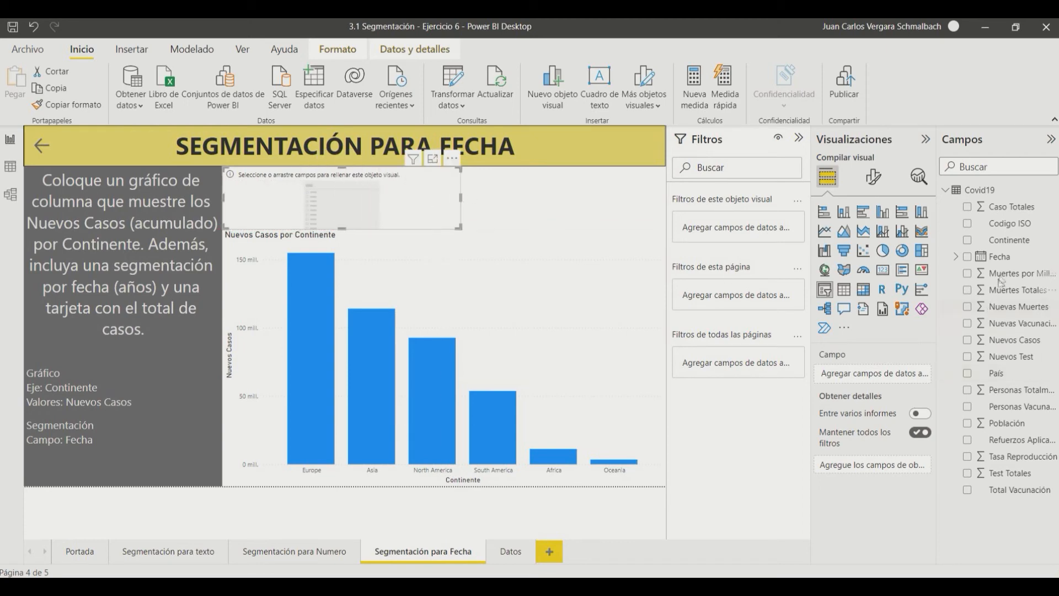
drag(999, 256, 898, 380)
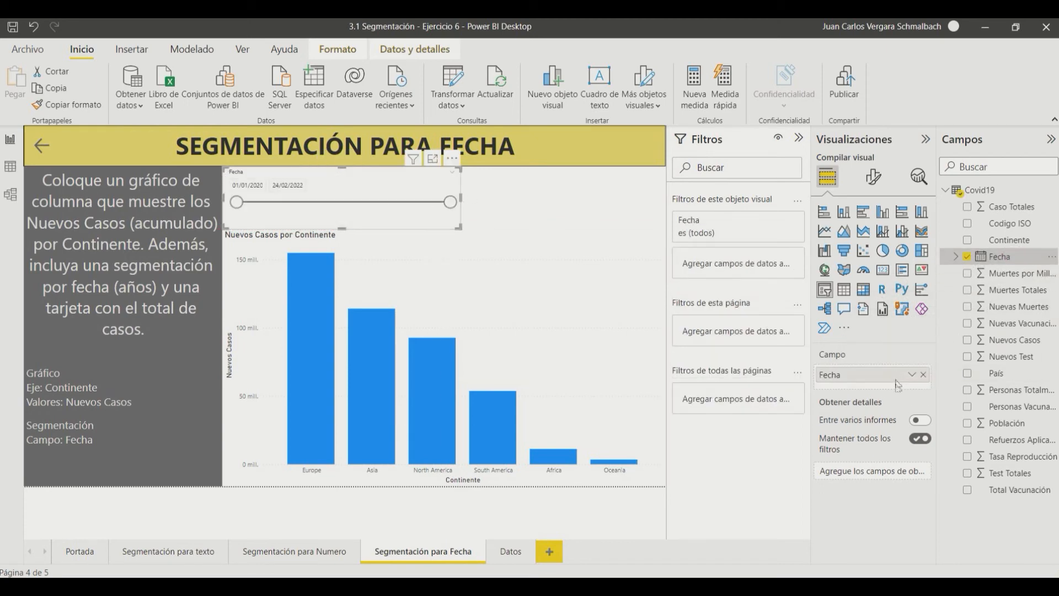
Switch the slicer's Fecha field to the date hierarchy and remove Trimestre, Mes and Día, keeping only Año.
click(912, 375)
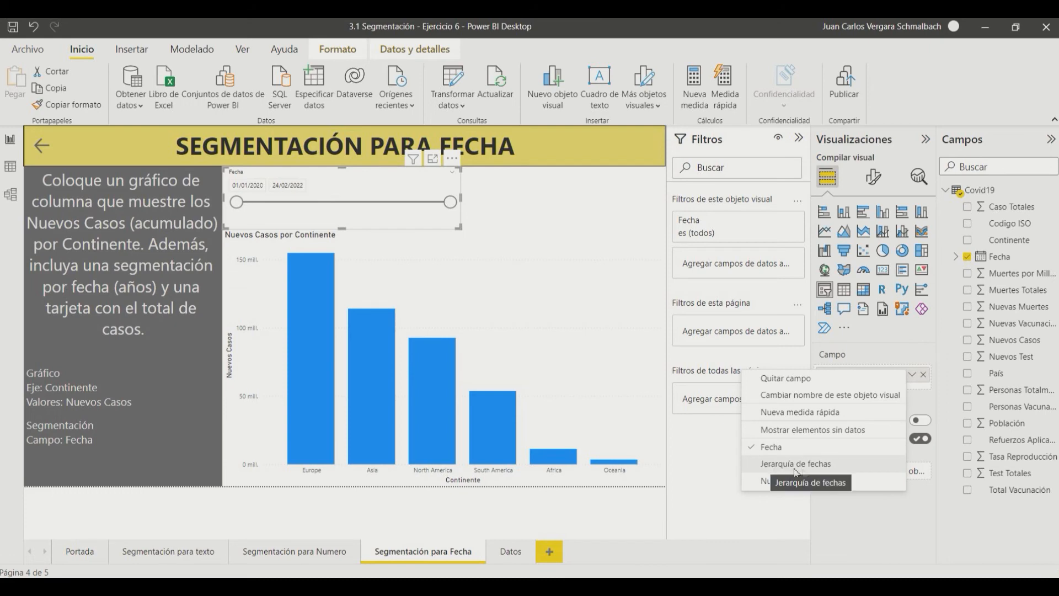
click(822, 464)
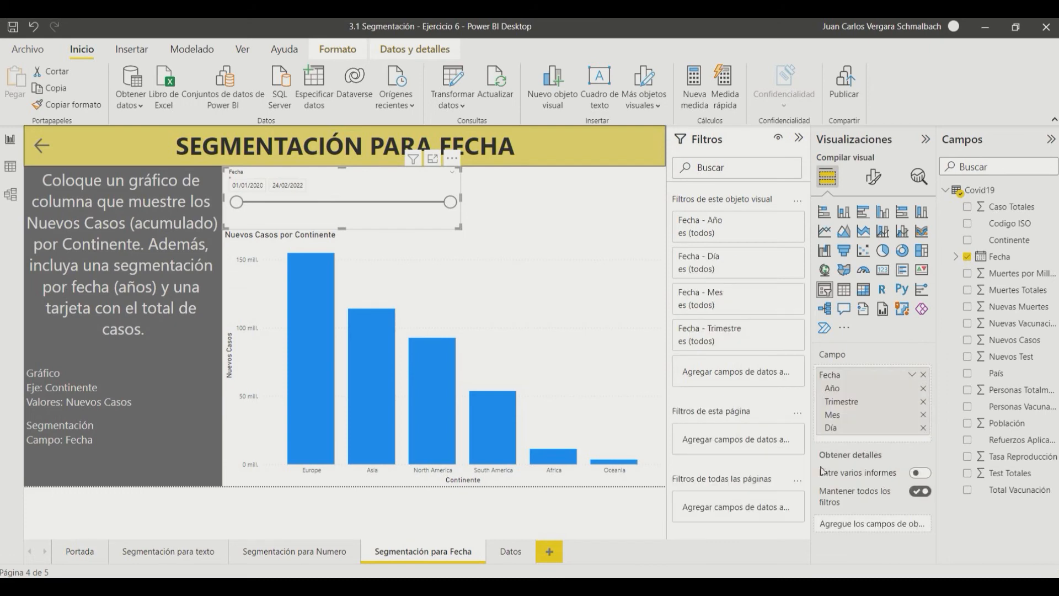
click(923, 402)
click(923, 401)
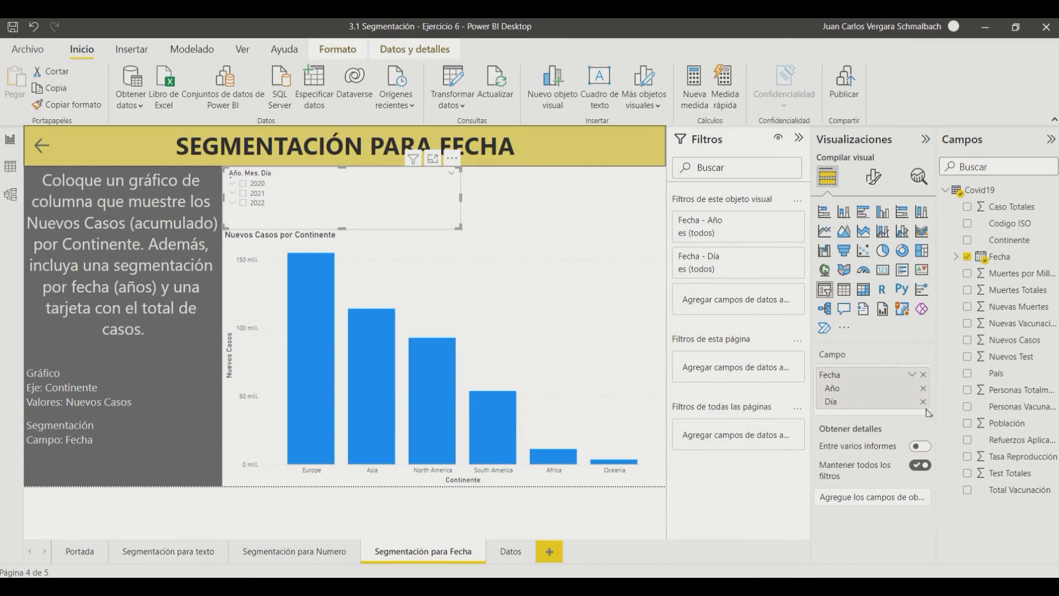
click(922, 401)
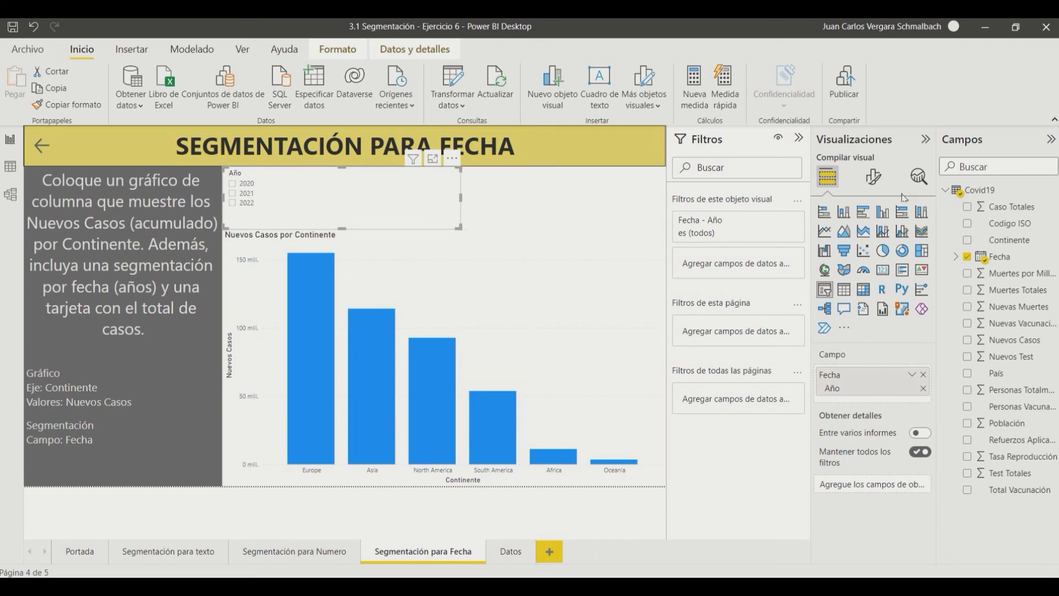
Set the Año slicer's orientation to horizontal.
click(873, 176)
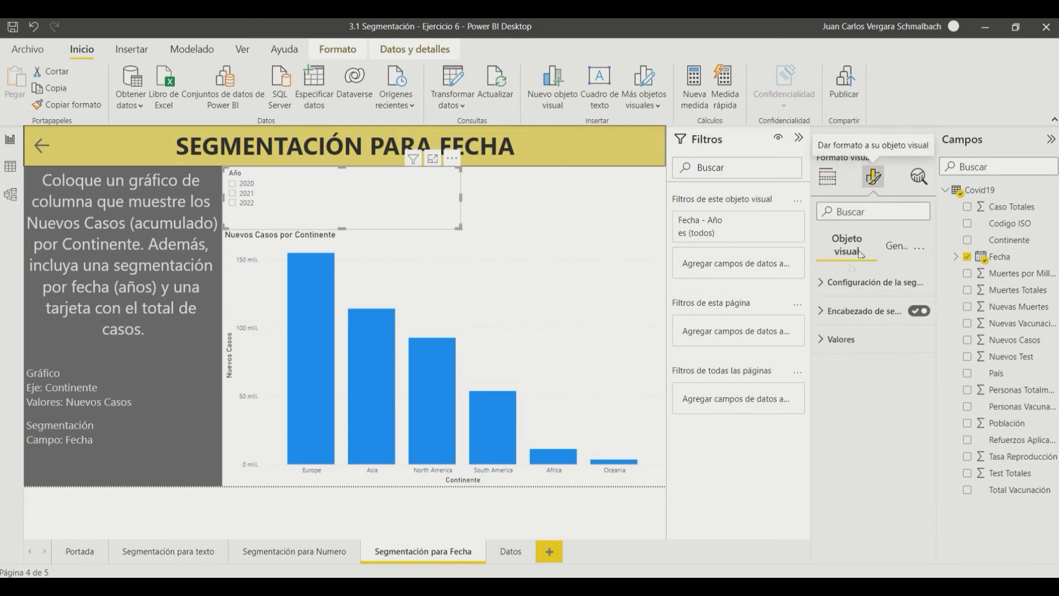
click(833, 283)
click(860, 345)
click(864, 381)
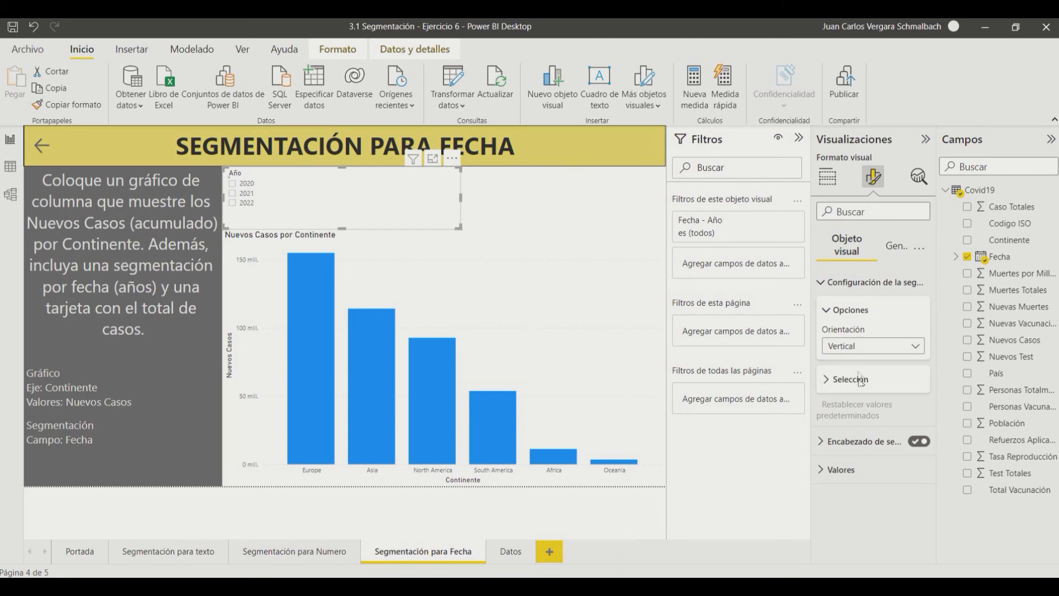
Reduce the Año slicer's height and extend the column chart upward to meet its lower edge.
drag(342, 229, 345, 211)
click(447, 232)
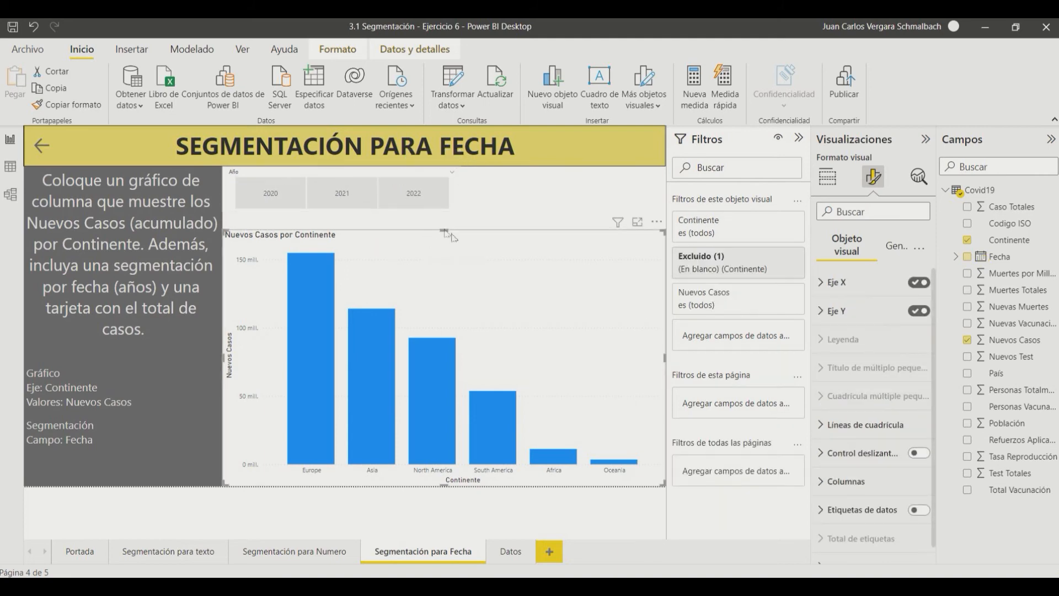
drag(448, 232, 445, 213)
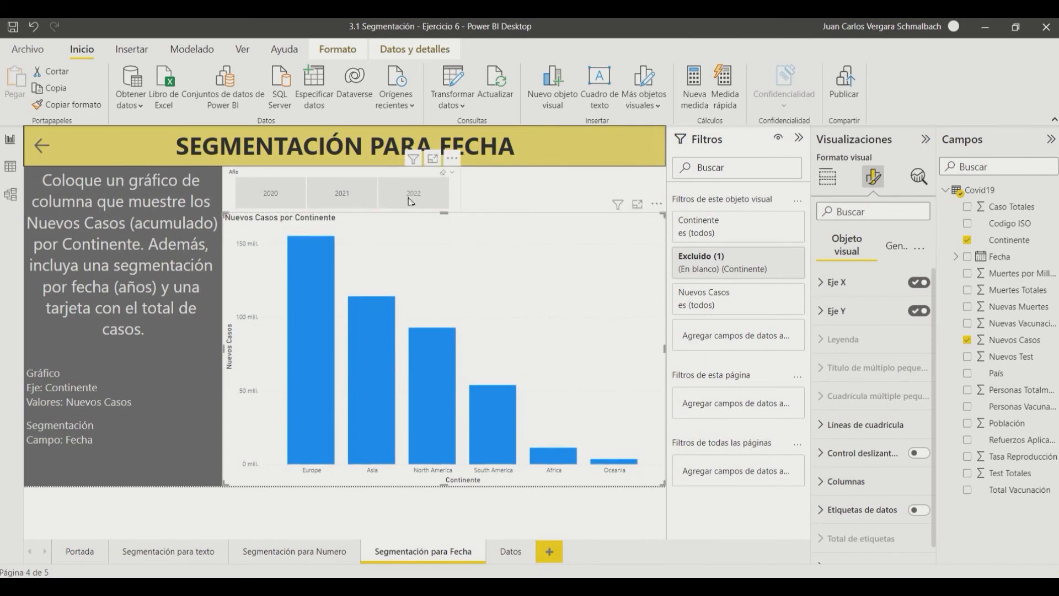
Turn off the Año slicer's header.
click(406, 175)
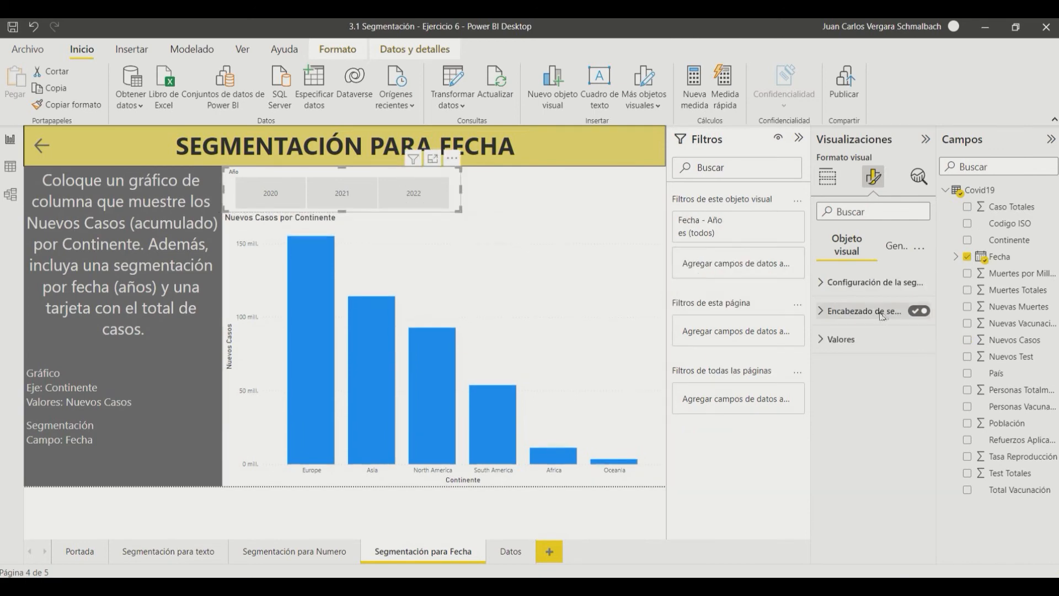
click(920, 314)
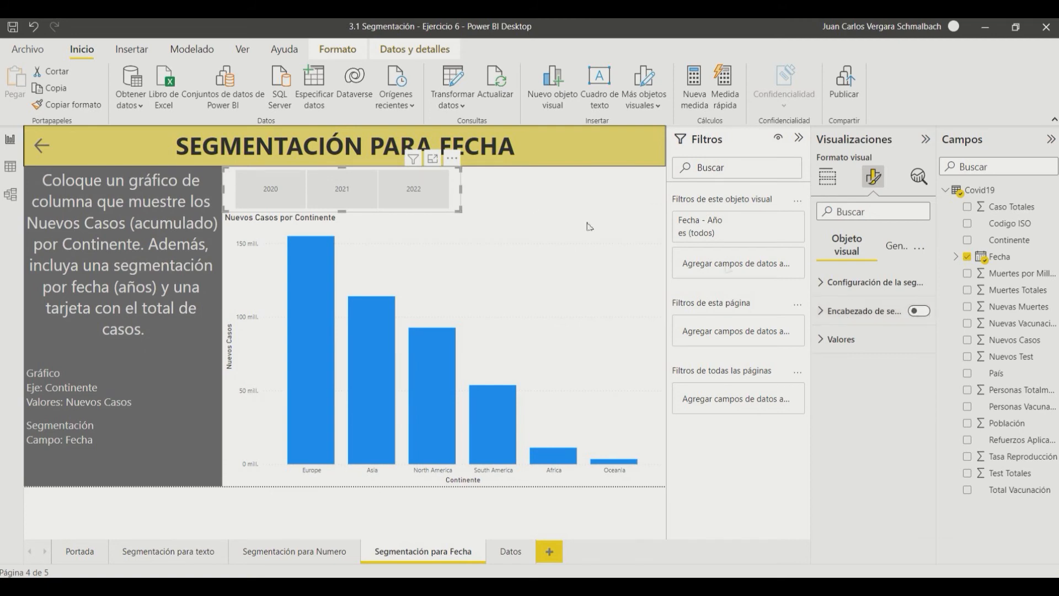
Add a card showing Nuevos Casos beside the Año slicer, widened to reach the page's edge.
click(480, 198)
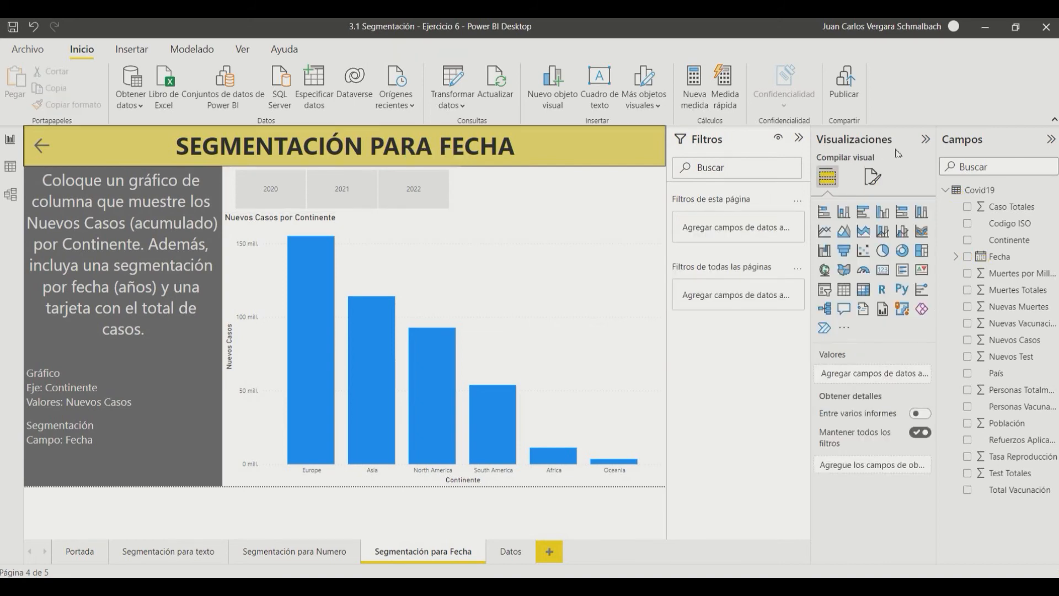
click(883, 272)
drag(144, 212, 533, 218)
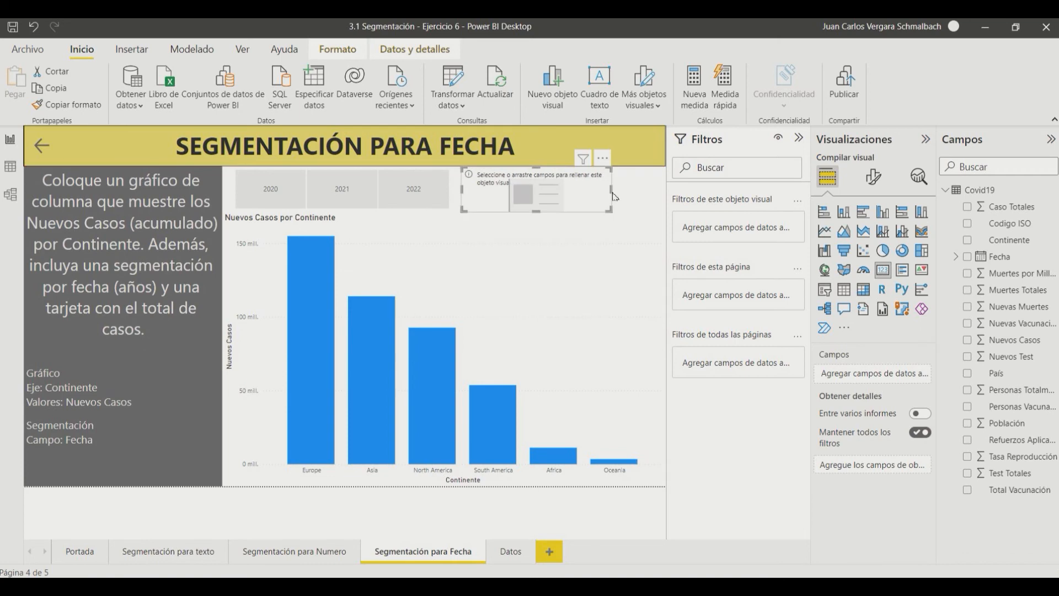
drag(617, 196, 664, 196)
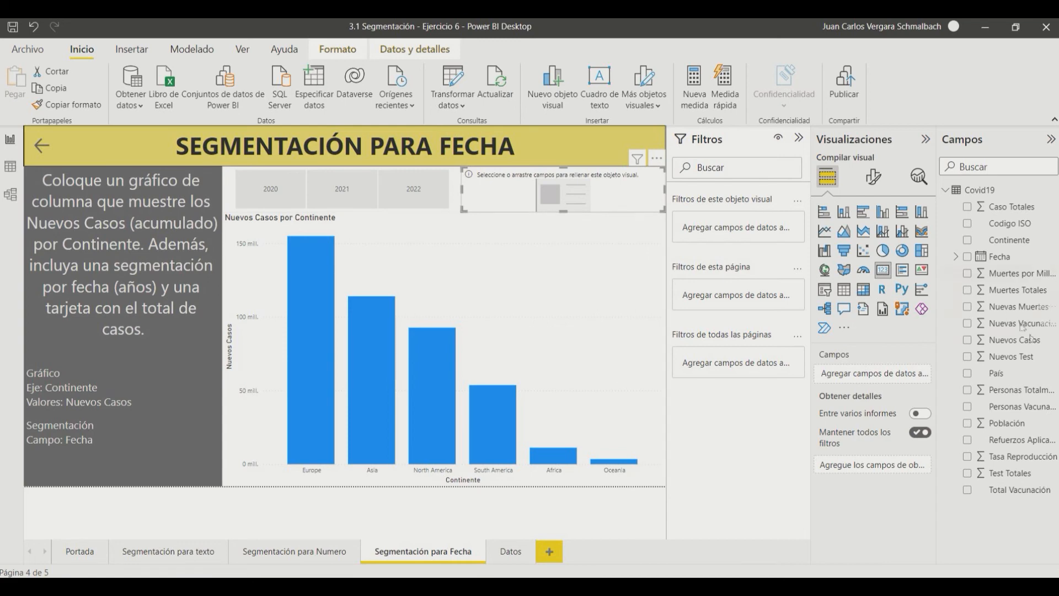
drag(1029, 342, 901, 378)
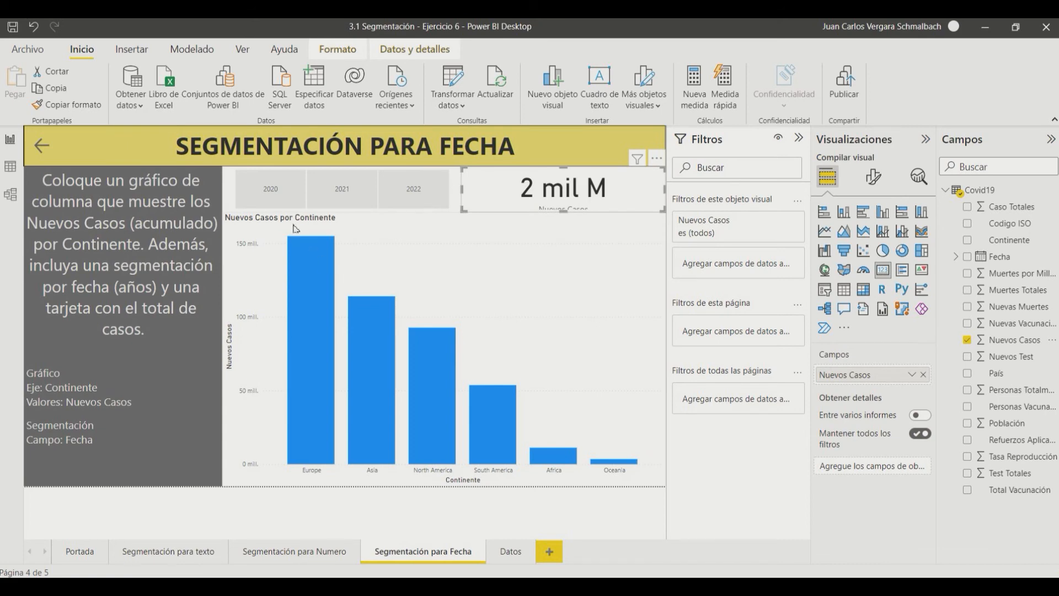
Change the default colour of the chart's columns to the lightest grey theme shade.
click(249, 229)
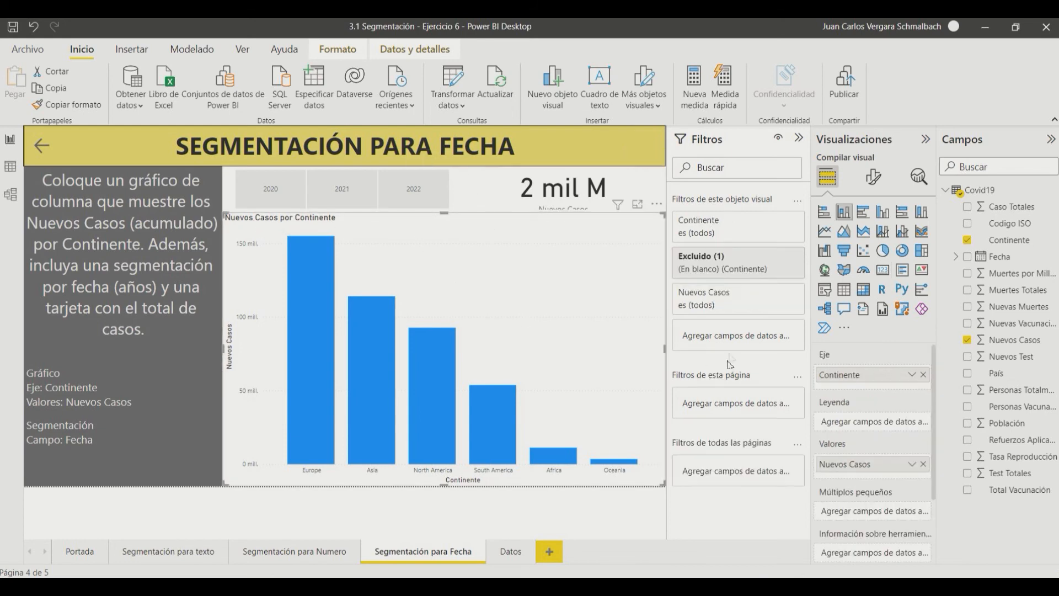
click(872, 177)
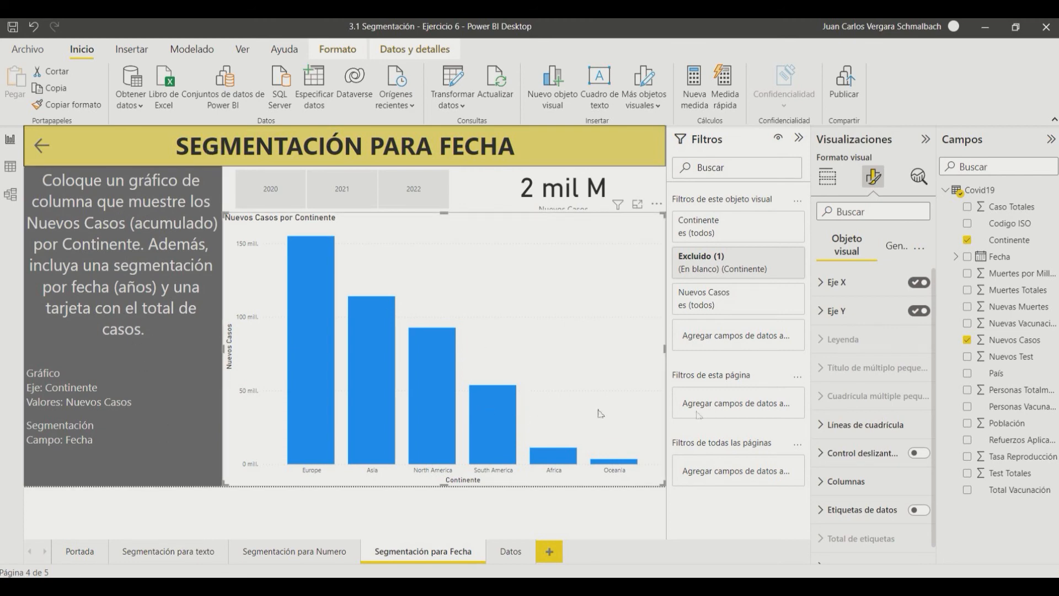
scroll(904, 485, down, 1)
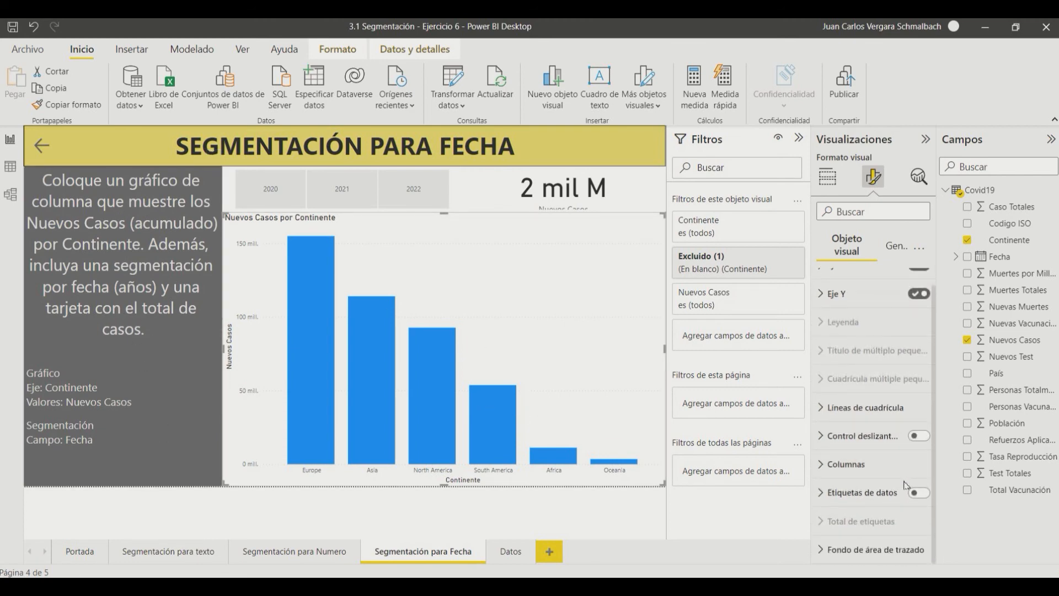
click(821, 466)
scroll(865, 430, down, 3)
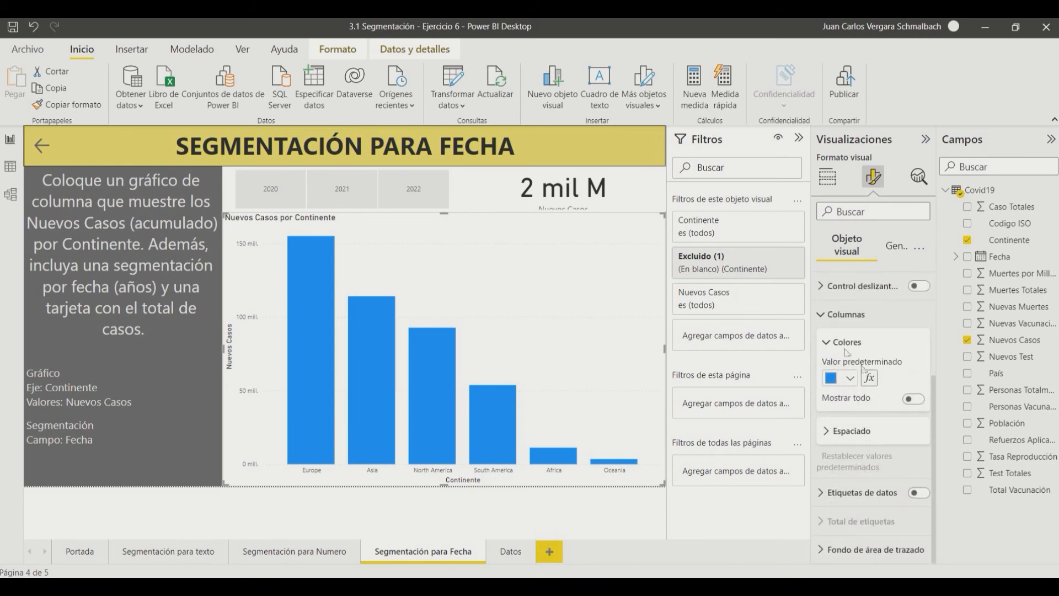
click(851, 378)
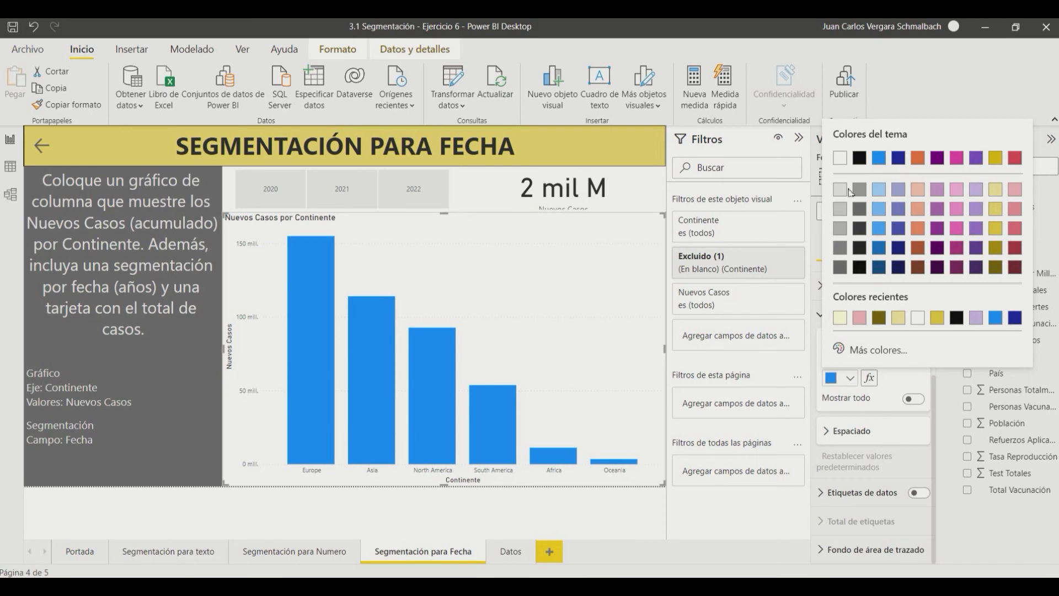
click(841, 191)
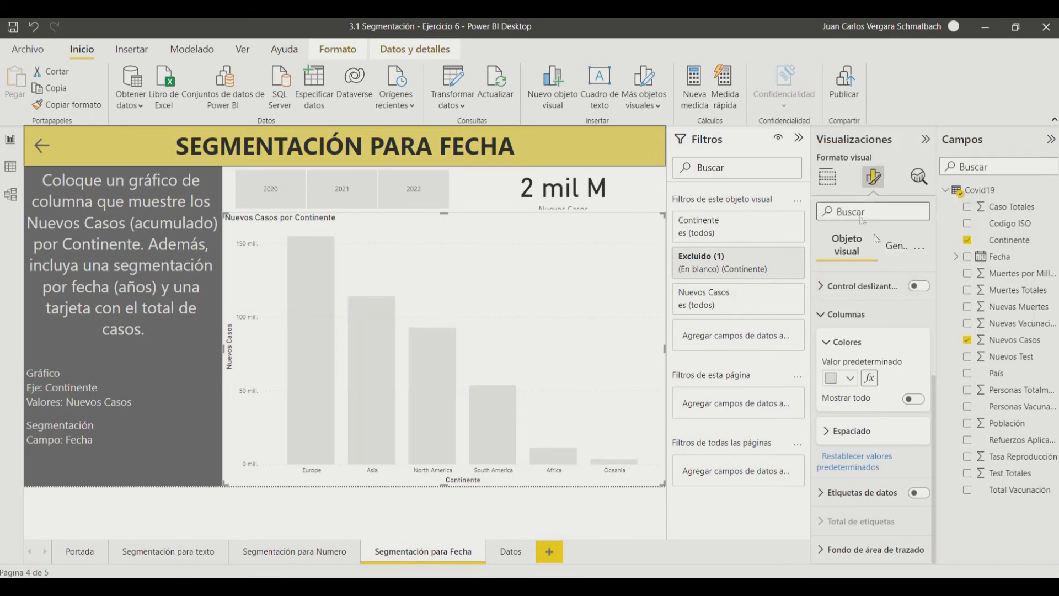
Set the column chart's background to the second-darkest grey shade of the white theme colour.
click(892, 246)
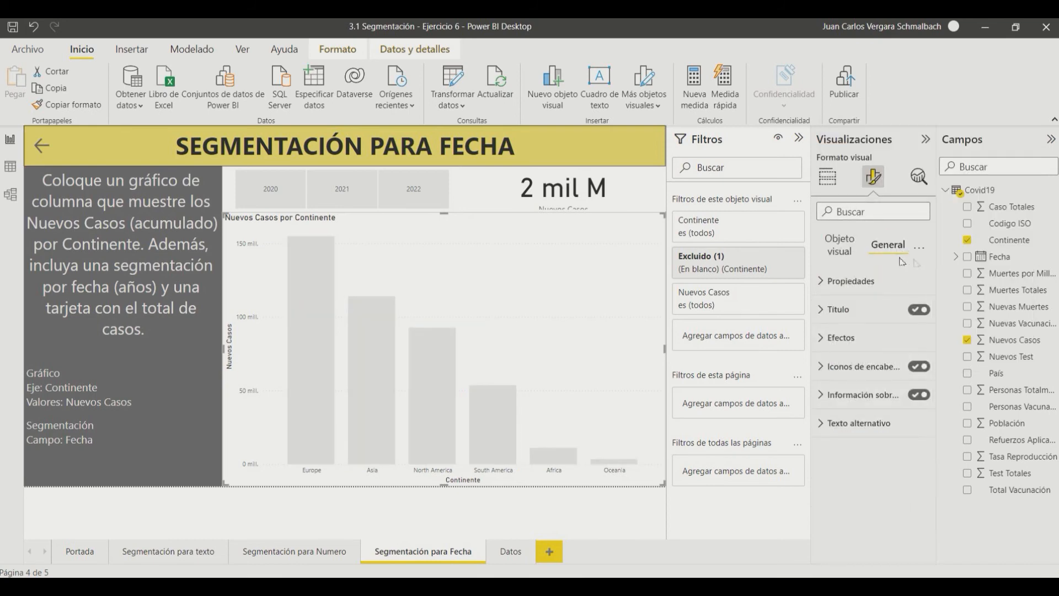
click(838, 337)
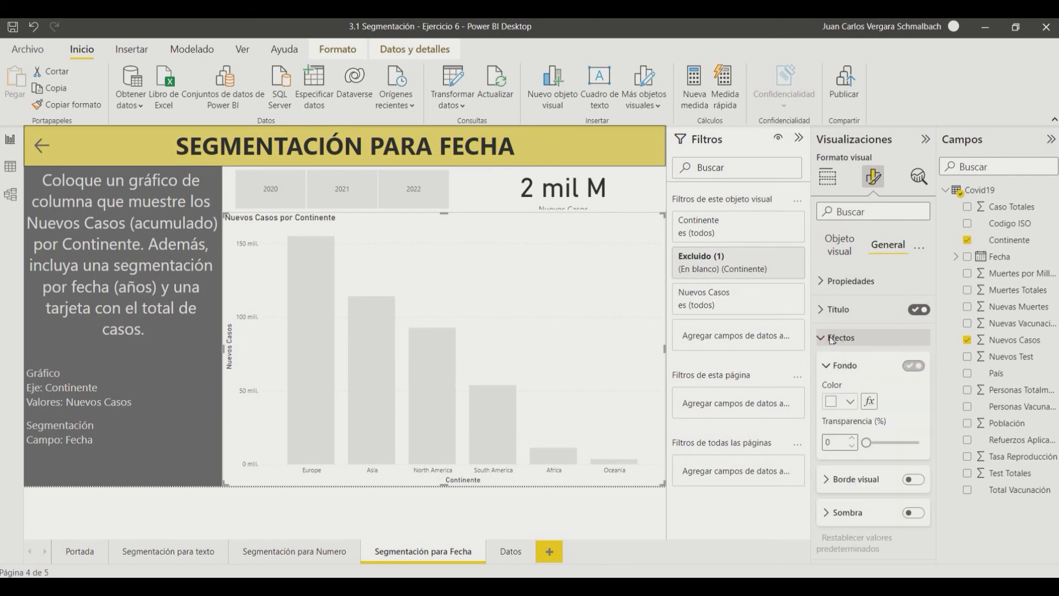
click(850, 401)
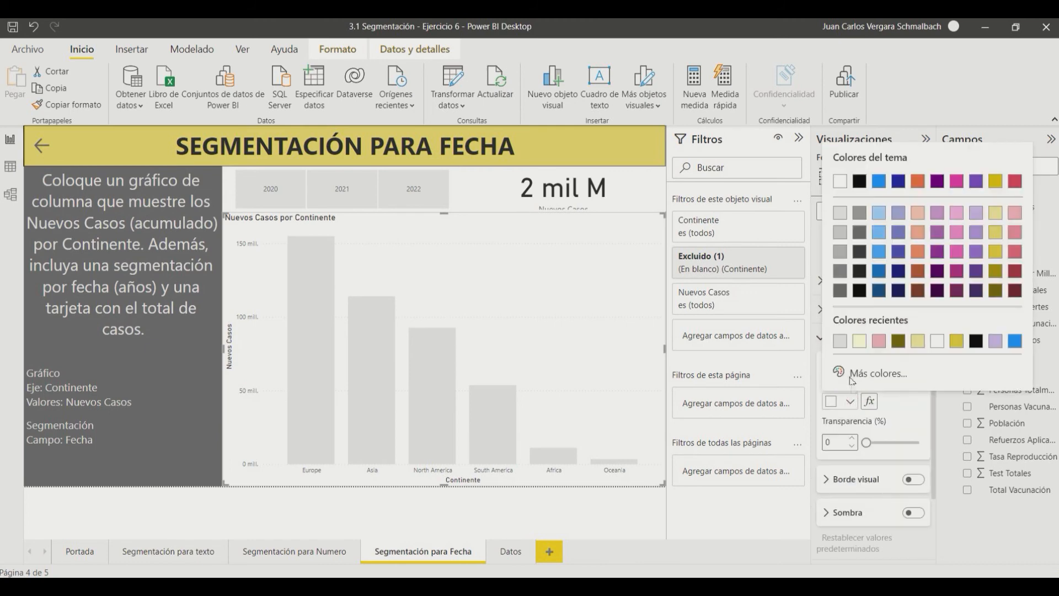
click(840, 272)
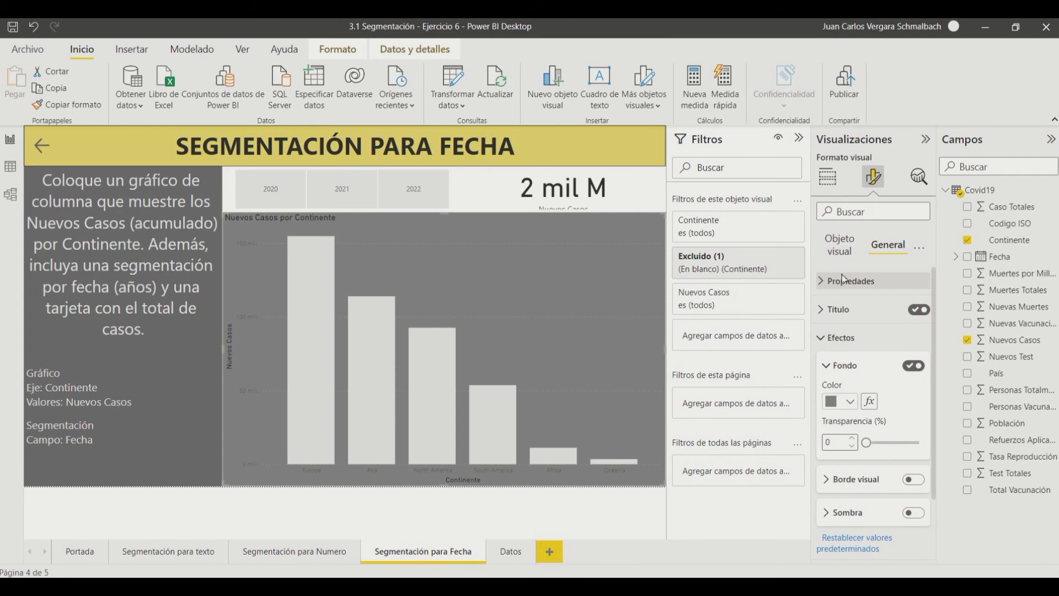
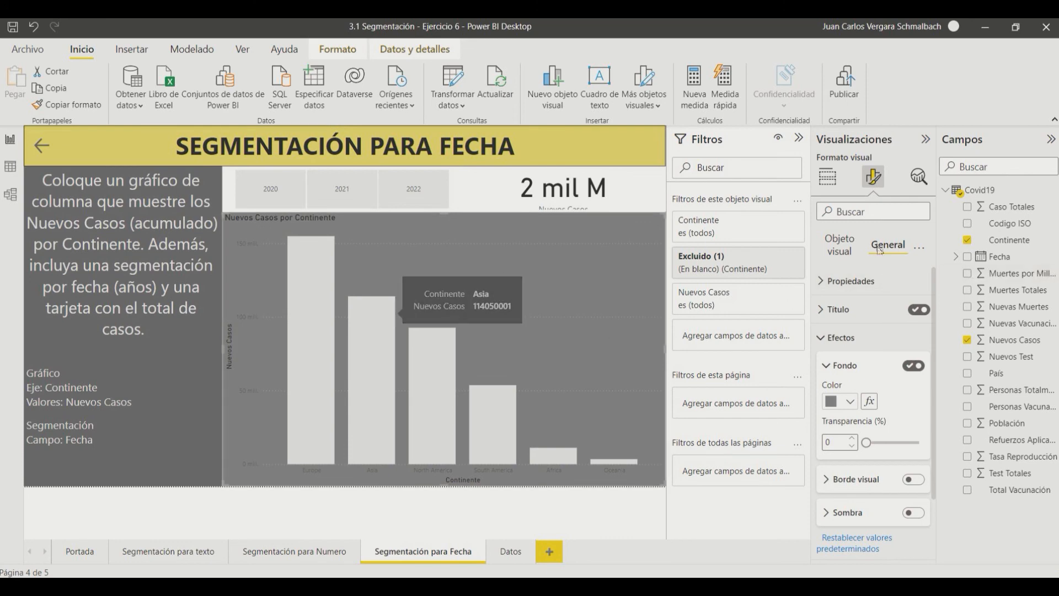
Format the chart's X-axis values in the lightest grey theme shade, bold and with a larger font size.
click(848, 246)
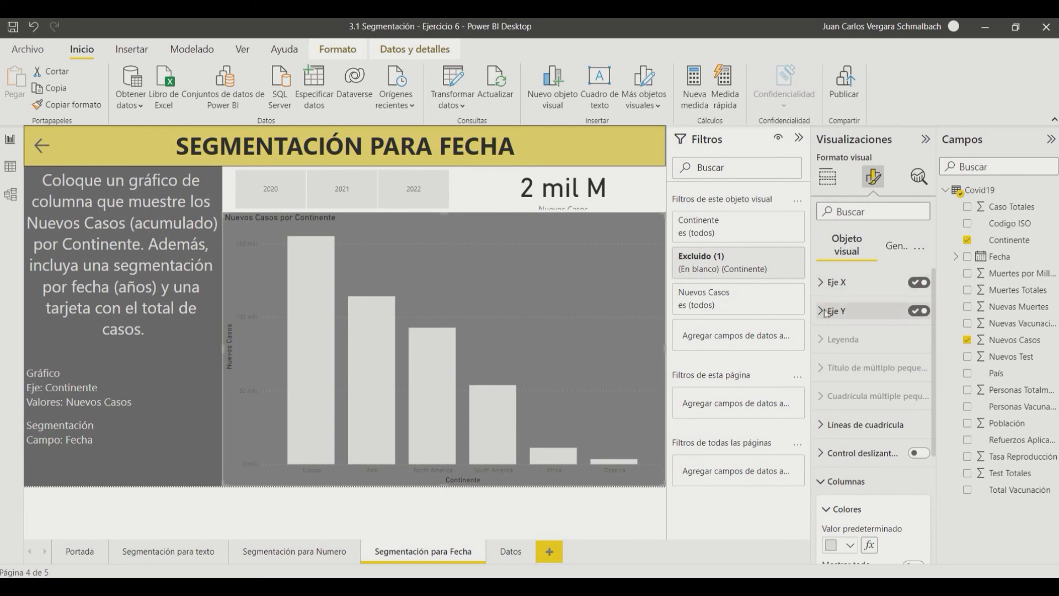
click(822, 284)
click(849, 405)
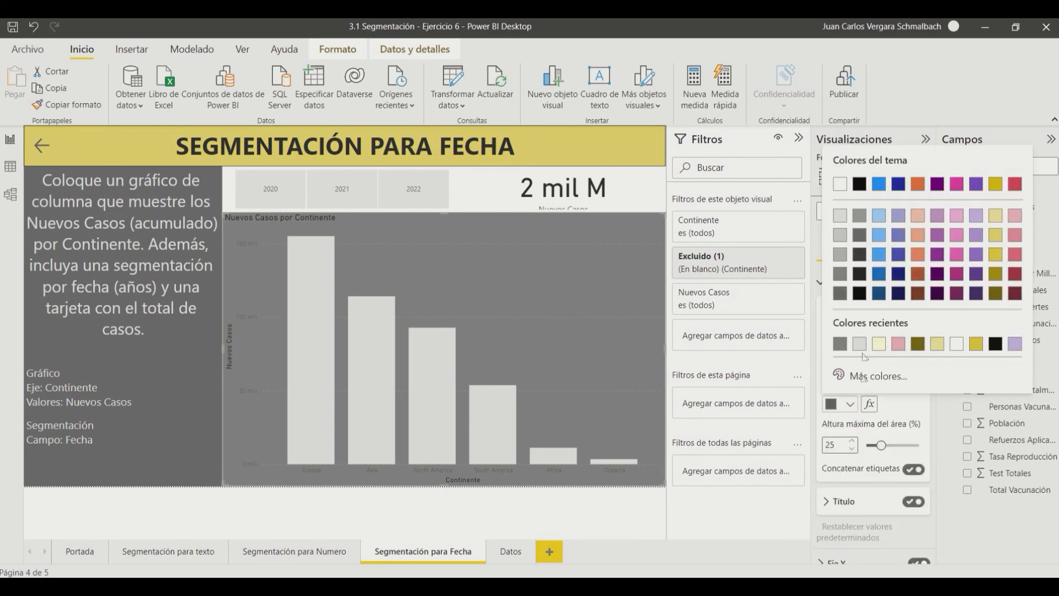
click(849, 225)
click(830, 365)
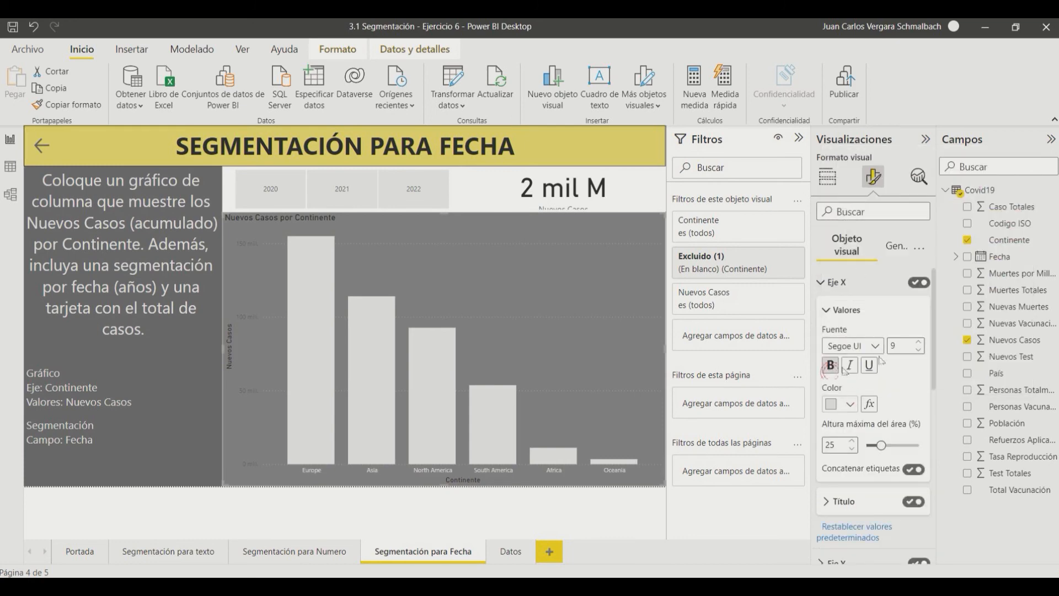
click(919, 342)
click(919, 343)
click(918, 343)
click(918, 342)
click(837, 310)
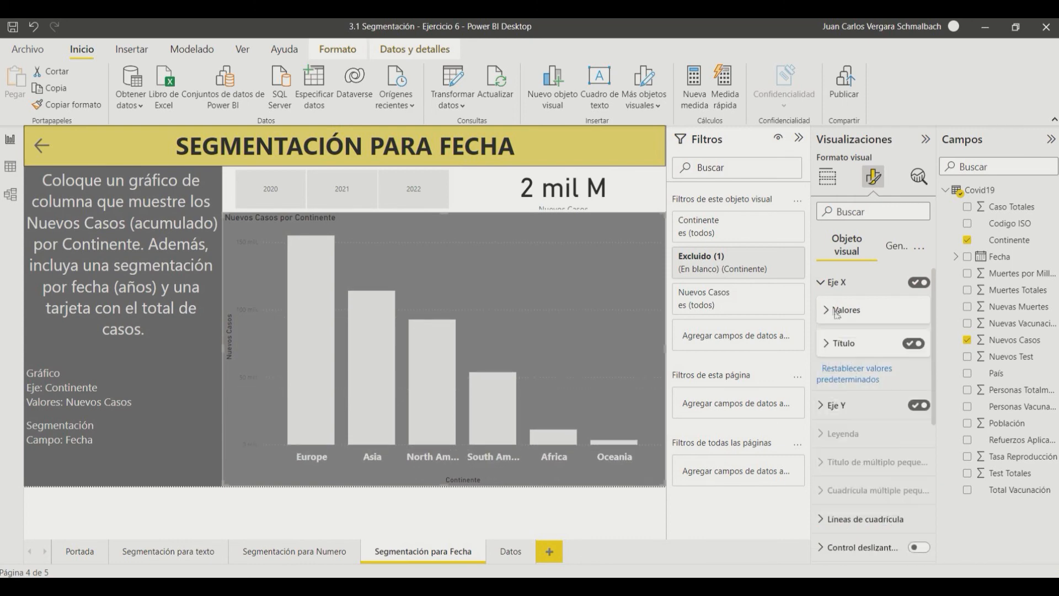
Format the chart's Y-axis values in the lightest grey theme shade, bold and at font size 14.
click(827, 405)
scroll(843, 433, down, 1)
scroll(842, 430, up, 1)
scroll(841, 428, down, 1)
click(837, 423)
scroll(840, 419, down, 3)
click(850, 334)
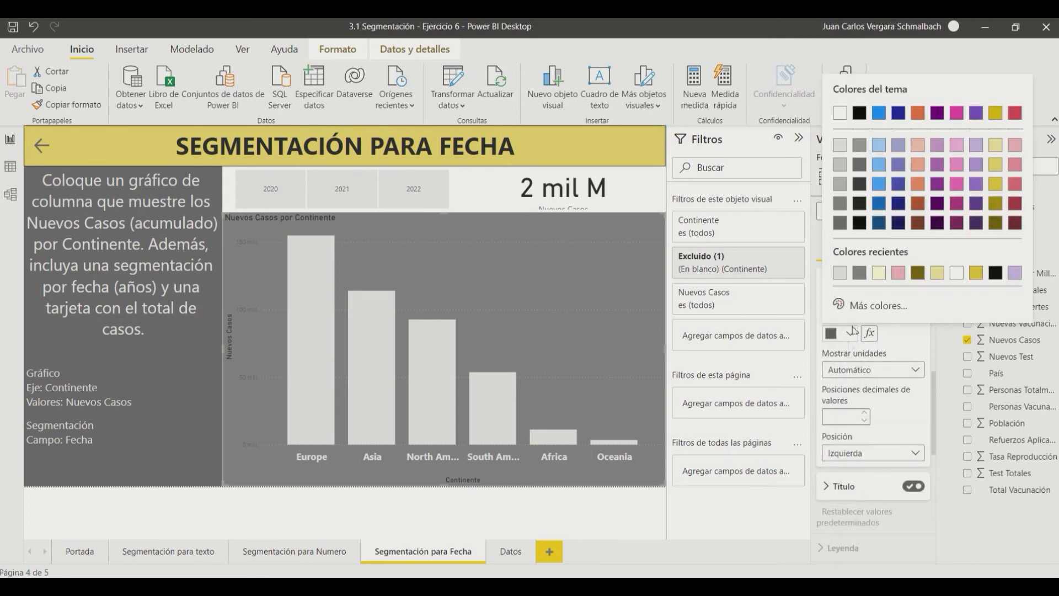
click(839, 148)
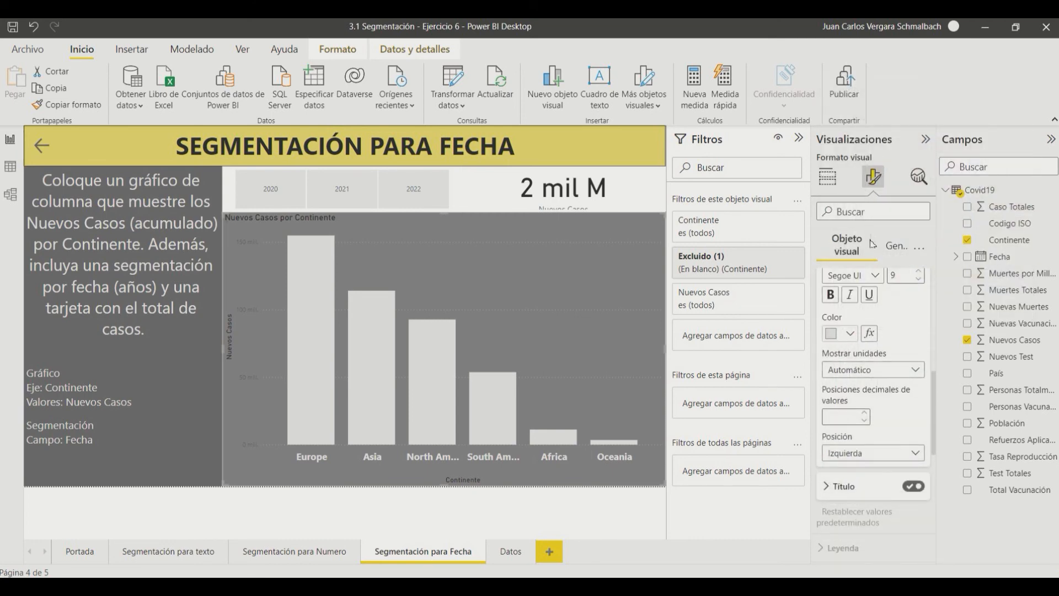
click(920, 272)
click(920, 272)
click(920, 273)
click(829, 294)
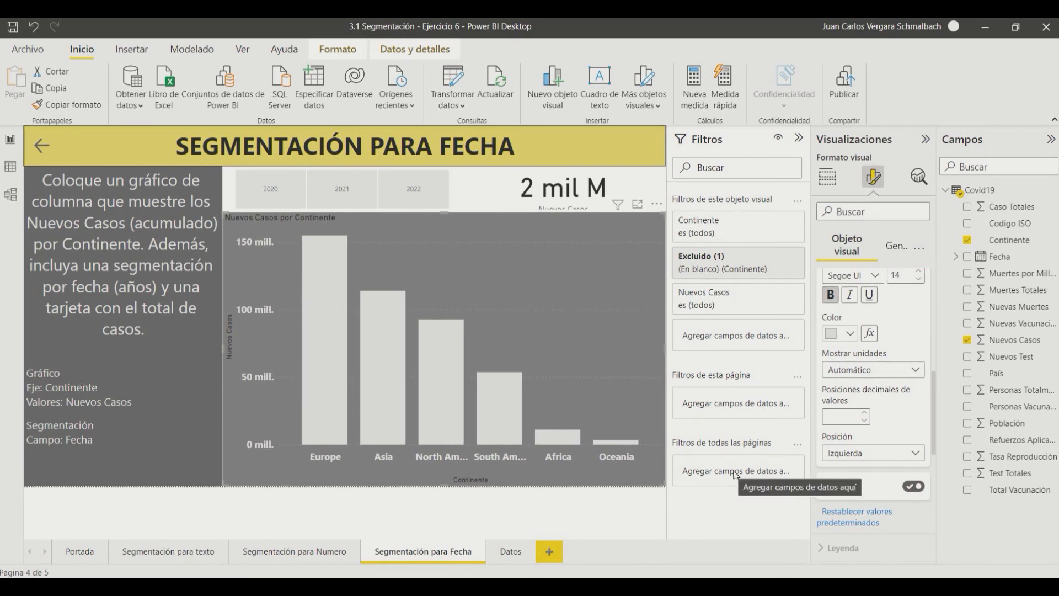
scroll(856, 348, up, 3)
scroll(856, 380, up, 4)
click(854, 317)
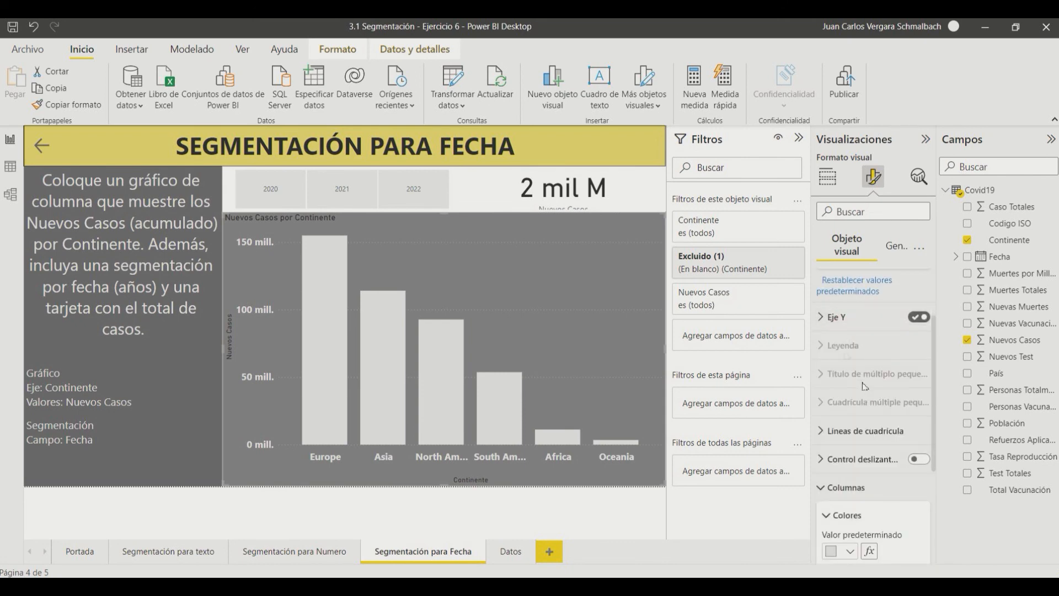
scroll(871, 362, up, 2)
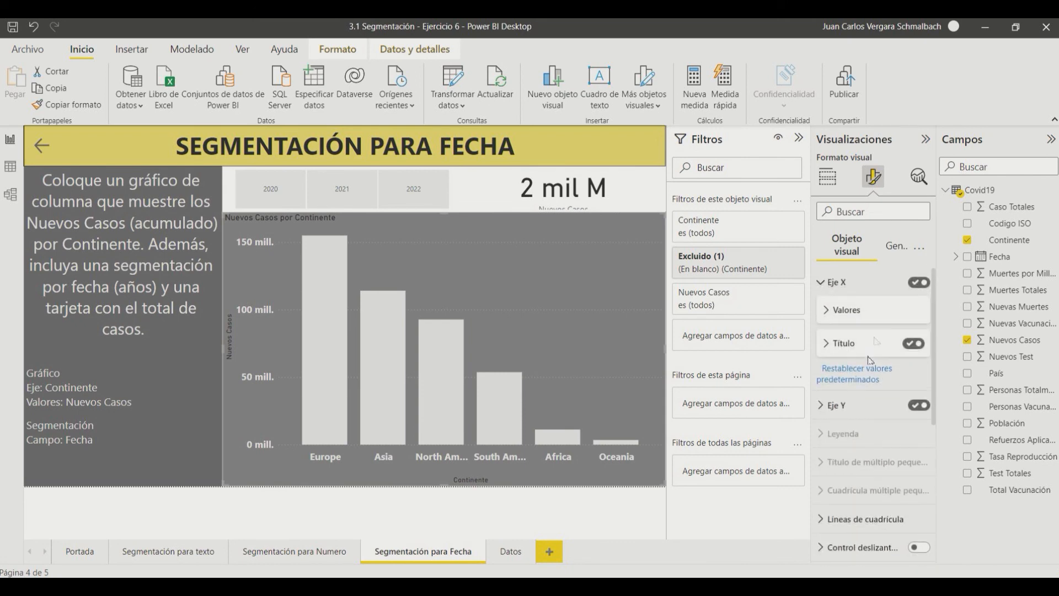
click(841, 286)
Set the chart's horizontal gridlines to the lightest grey theme shade with a width of 3 px.
scroll(839, 293, down, 2)
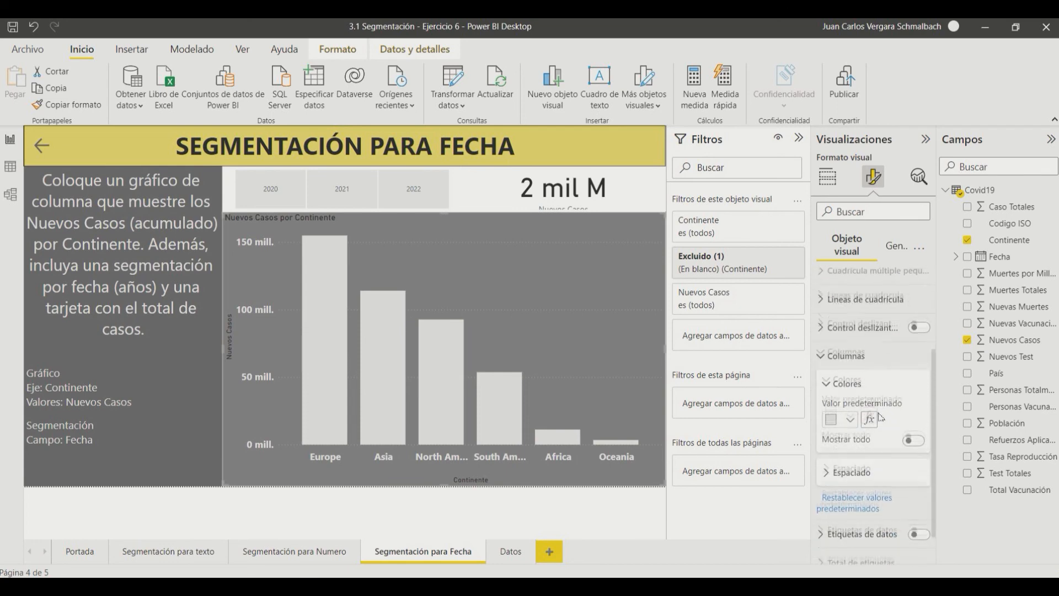
click(838, 295)
click(850, 392)
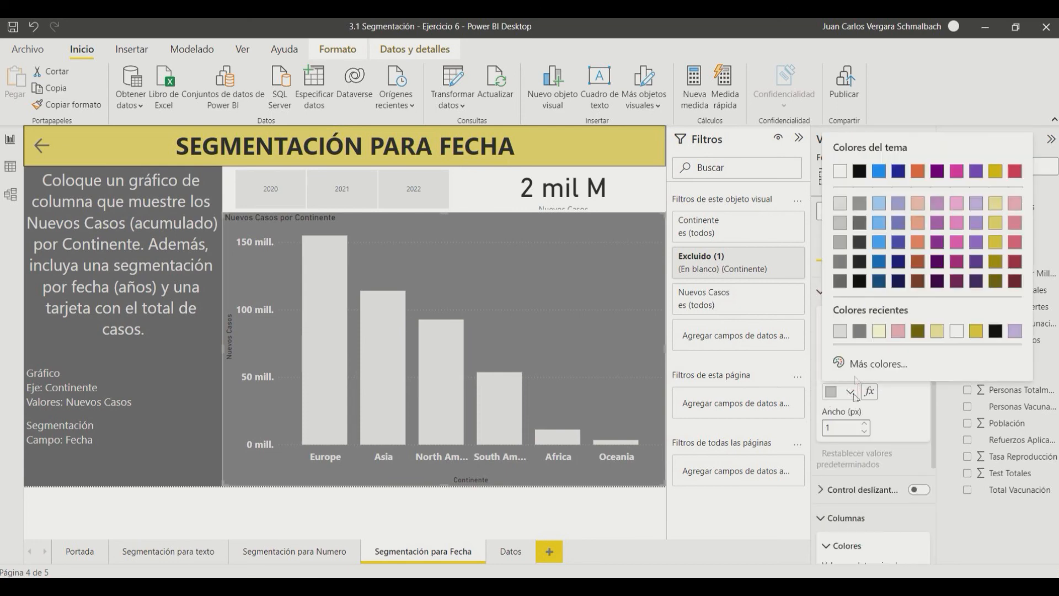
click(844, 202)
click(865, 423)
click(864, 423)
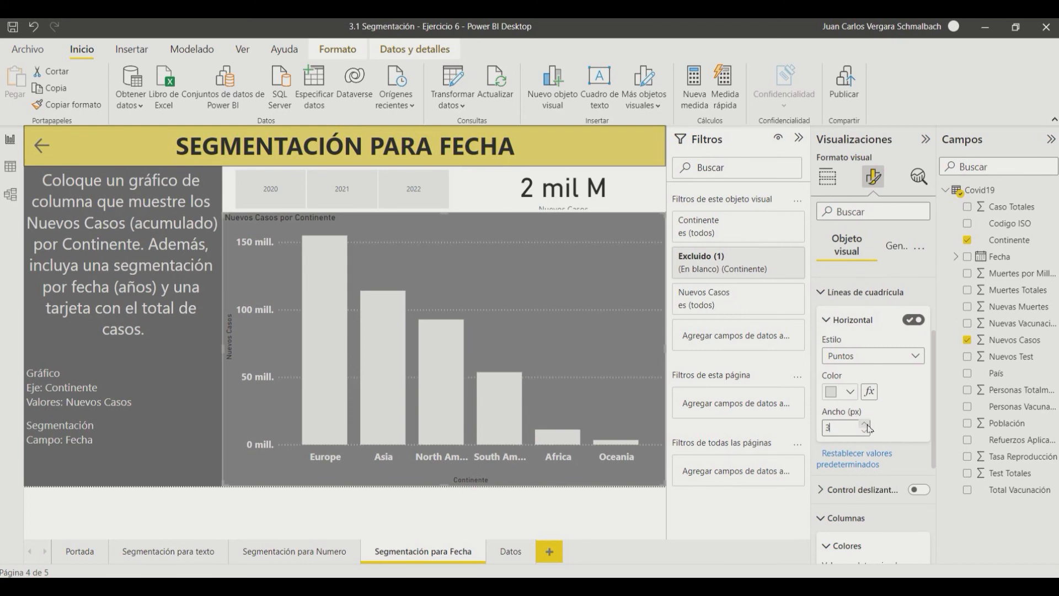
scroll(900, 442, down, 3)
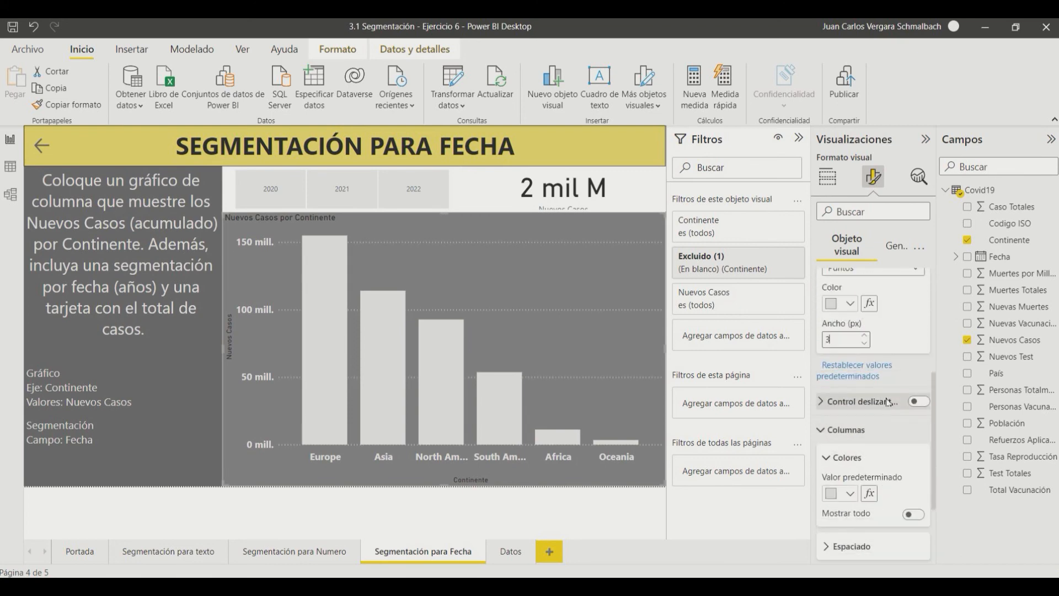
scroll(892, 416, up, 2)
click(843, 294)
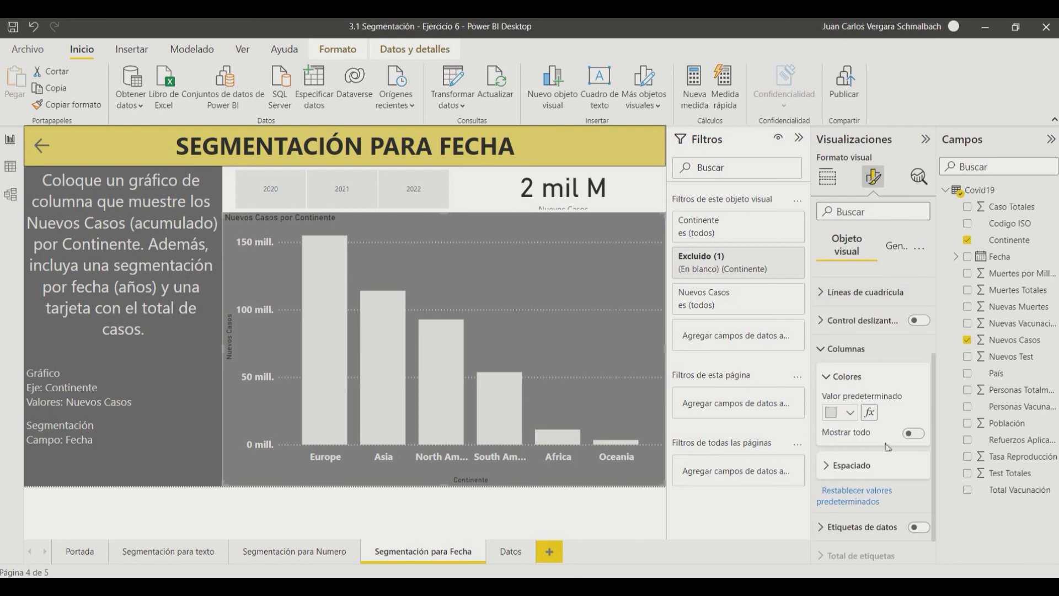
Turn on the chart's data labels and format their values in the lightest grey theme shade at font size 12.
scroll(882, 463, down, 1)
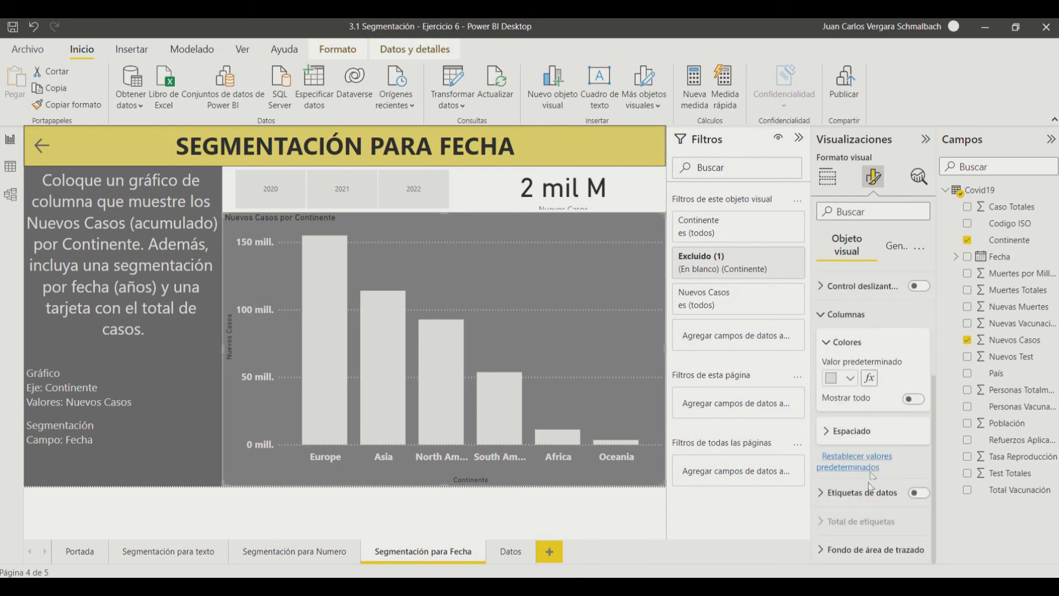
click(926, 493)
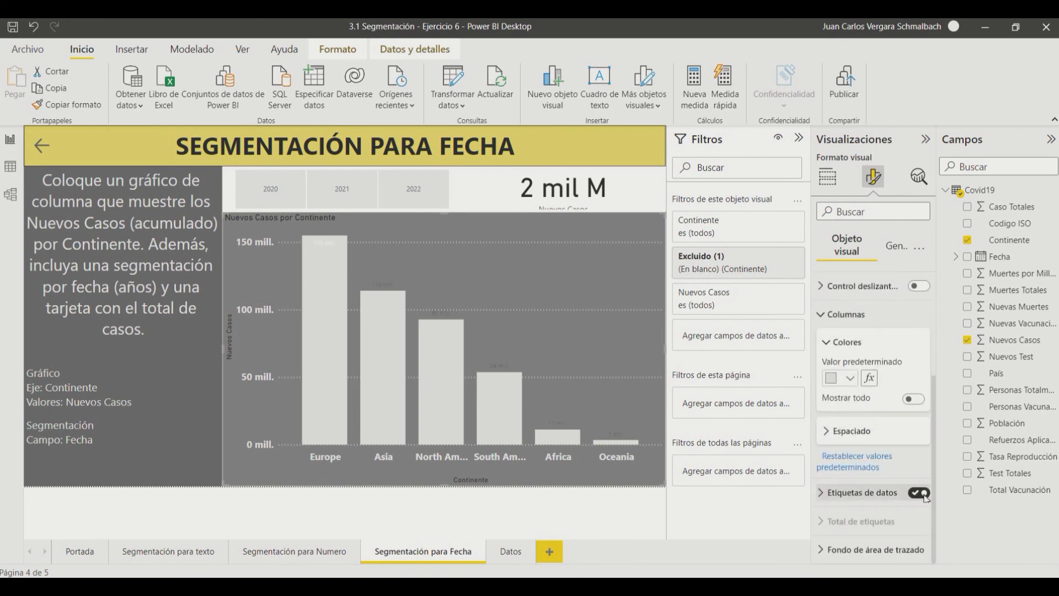
click(834, 492)
scroll(843, 469, down, 3)
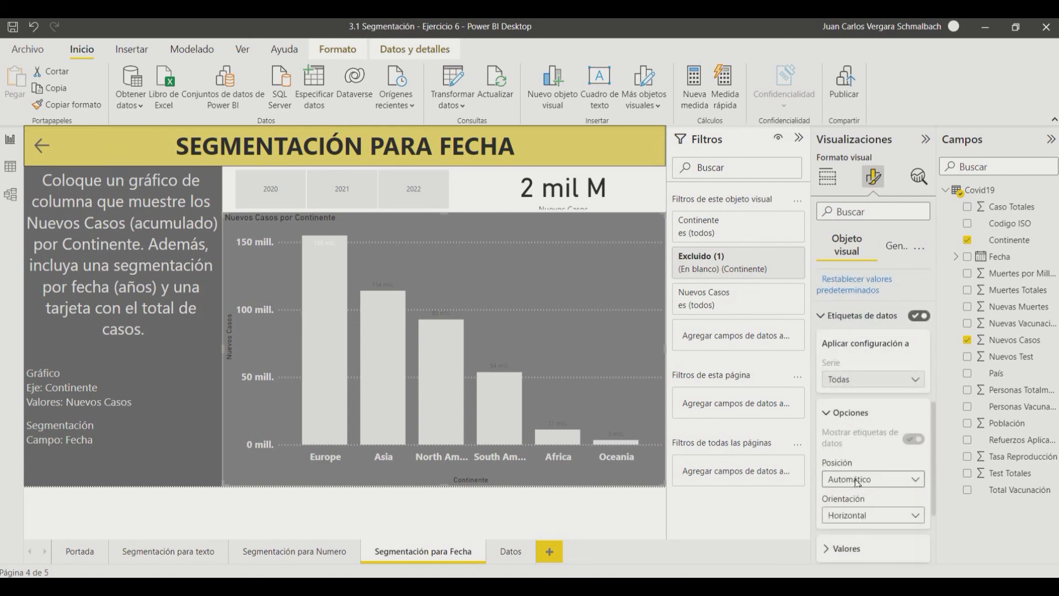
click(847, 429)
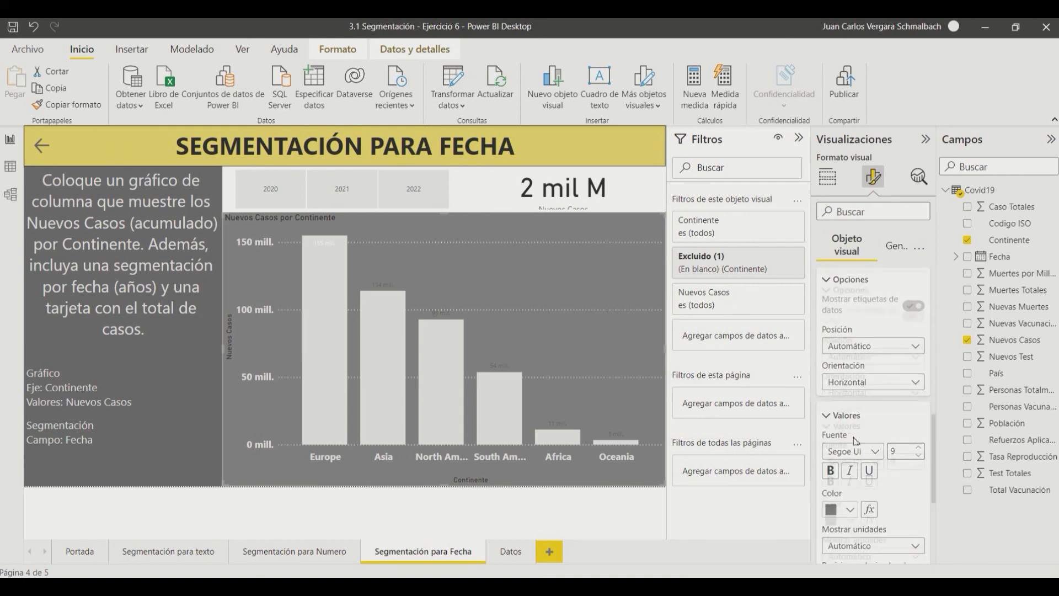
click(850, 432)
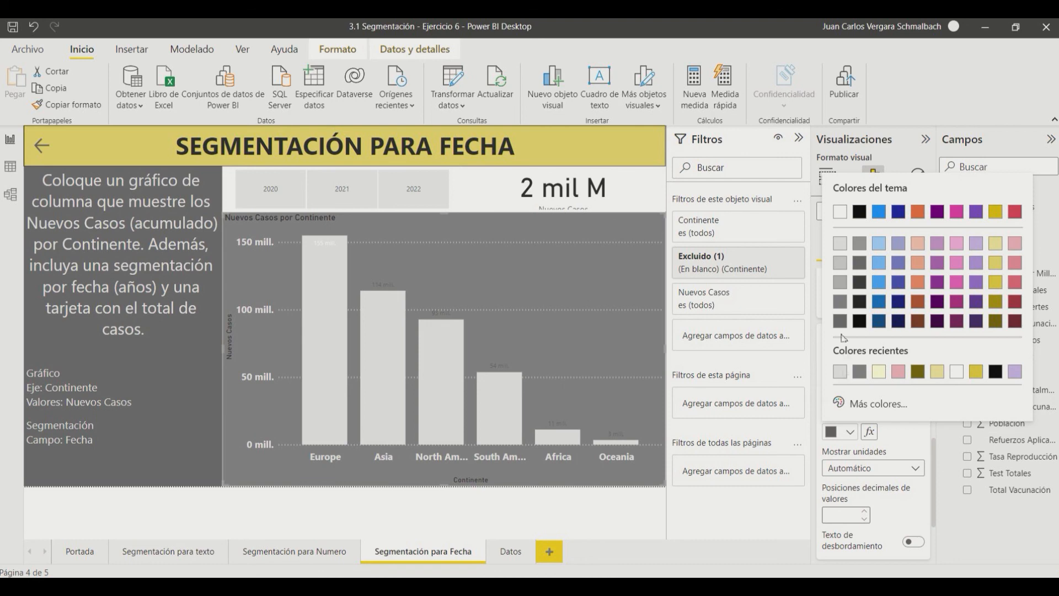
click(840, 243)
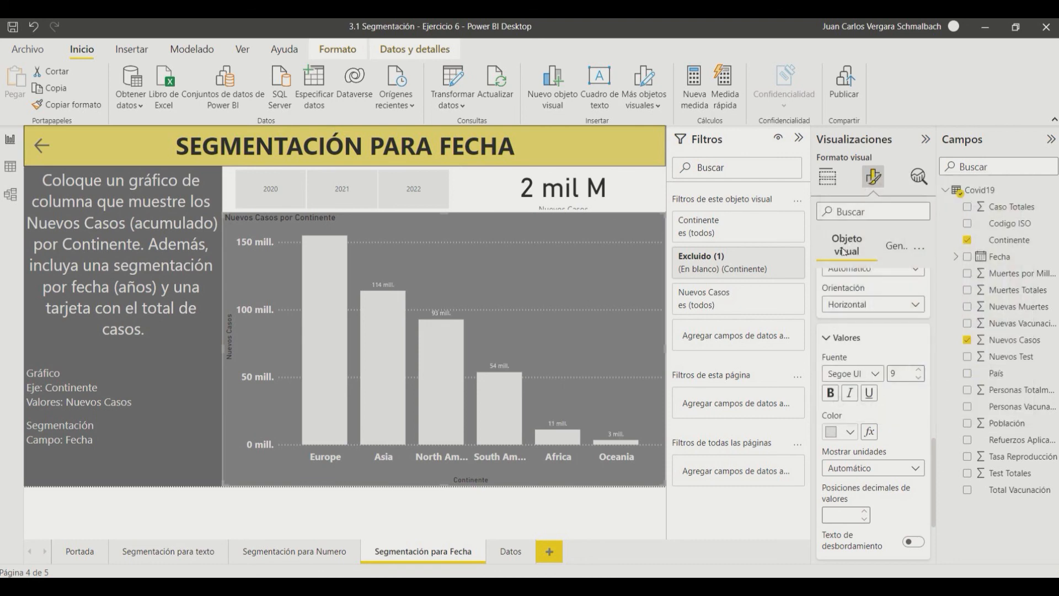
click(925, 369)
click(924, 371)
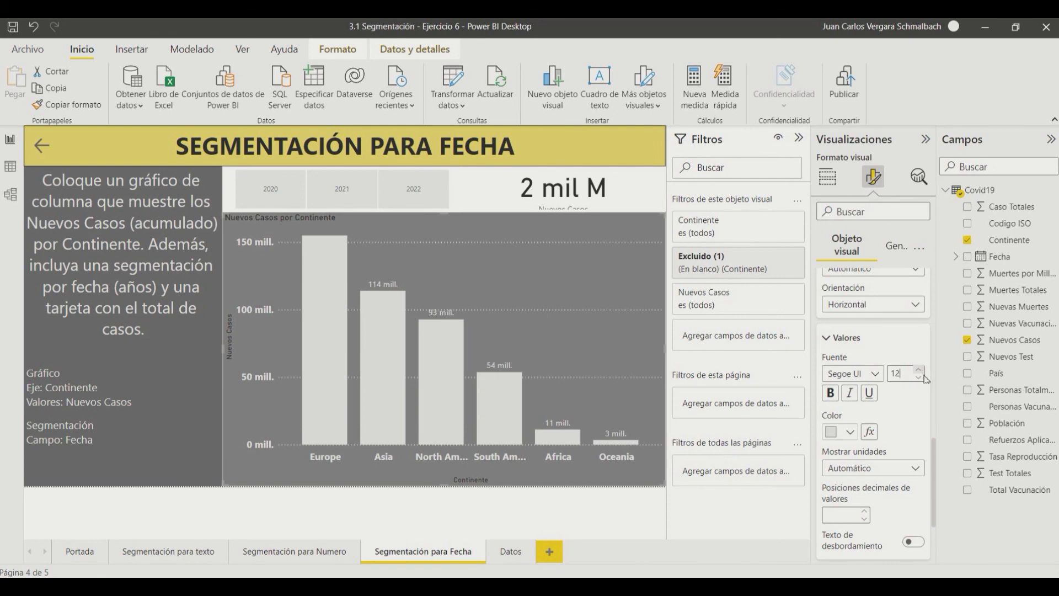
click(330, 253)
click(328, 252)
click(328, 252)
click(328, 252)
Make the chart's title bold and centre it horizontally.
scroll(913, 284, up, 5)
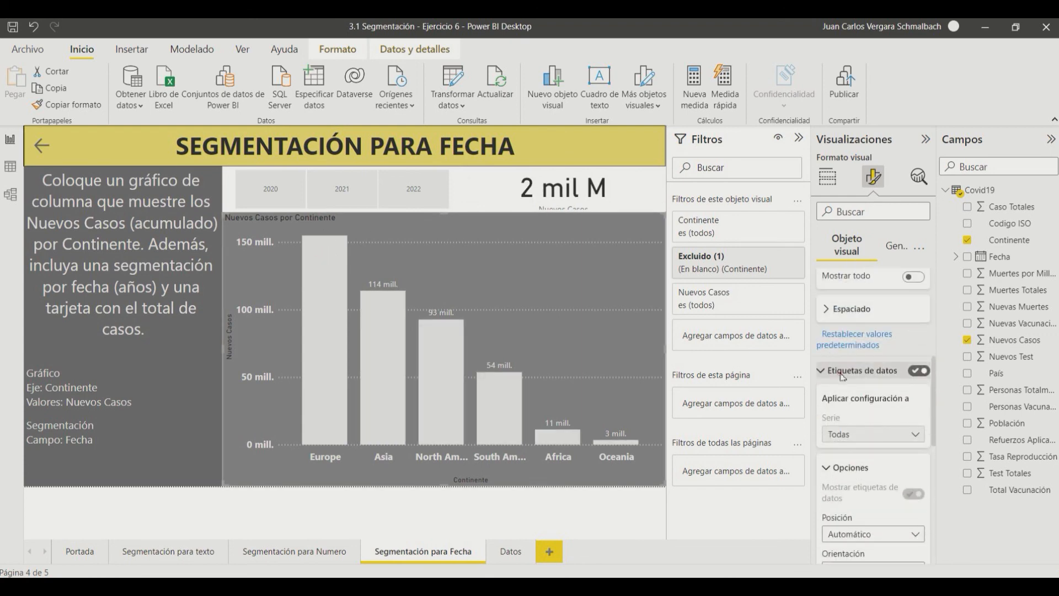
click(842, 371)
scroll(884, 462, up, 2)
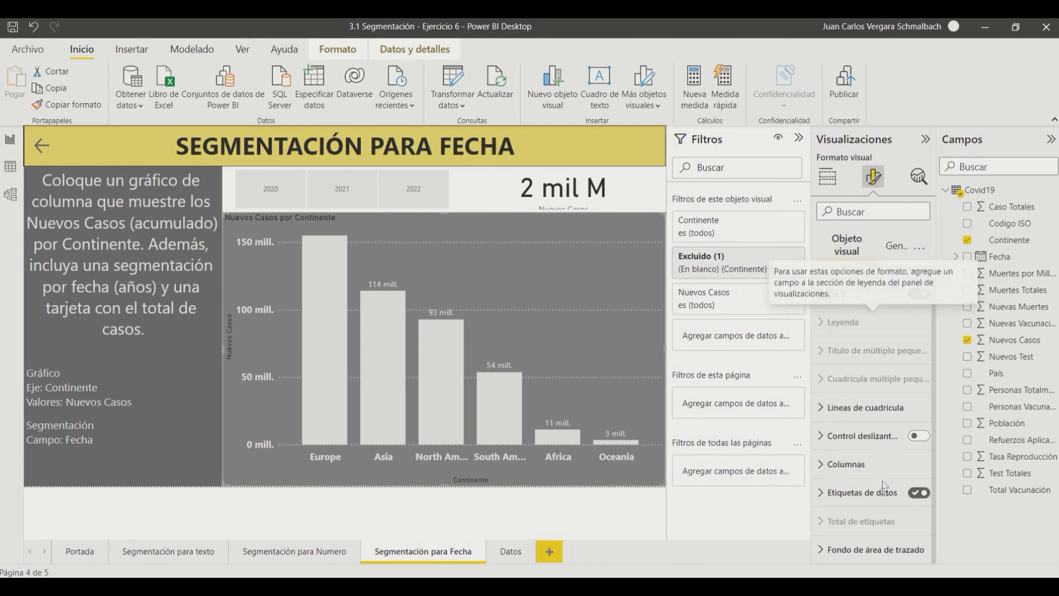
click(890, 245)
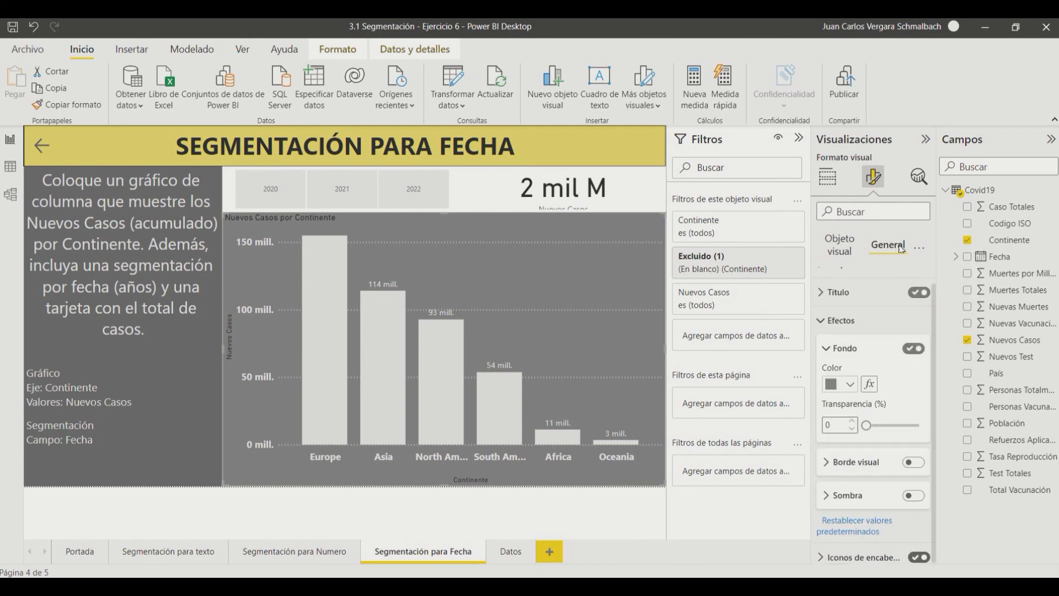
click(835, 319)
click(827, 309)
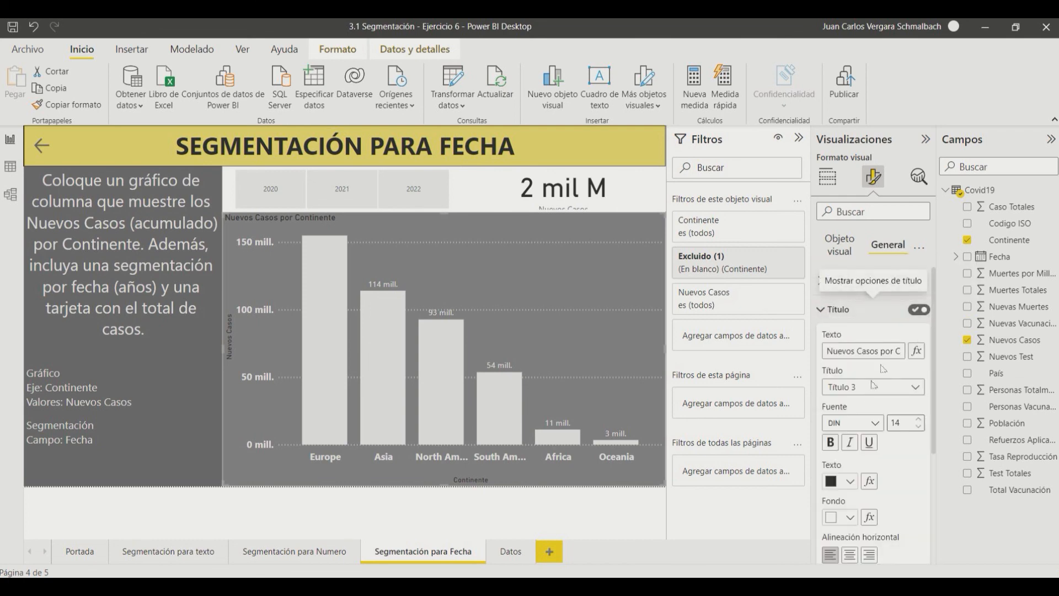
scroll(852, 452, down, 2)
click(830, 353)
click(849, 467)
Give the chart's title a lightest-grey background and dark grey text at font size 22.
click(851, 429)
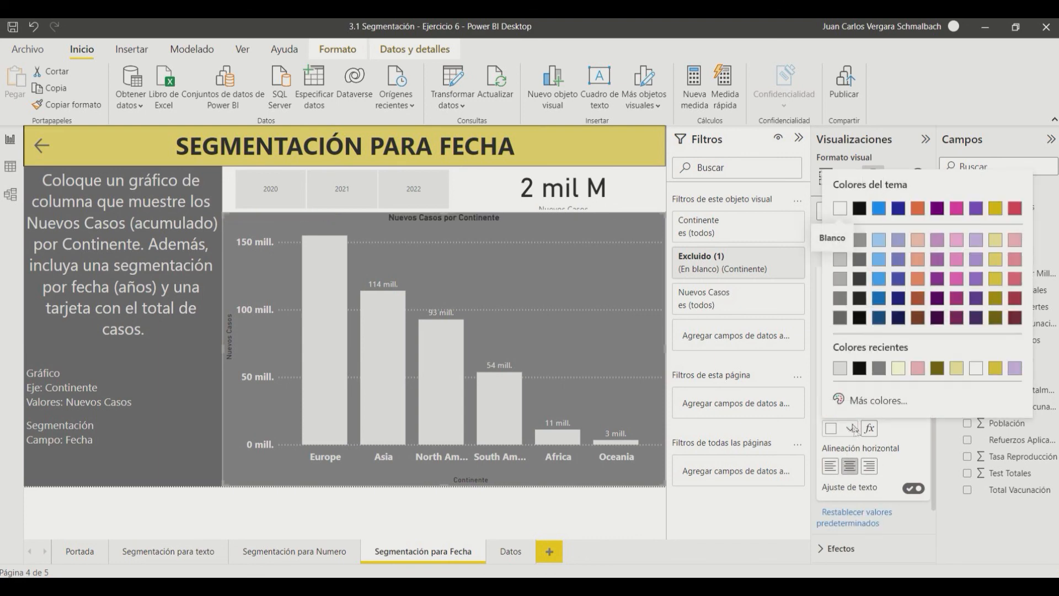
click(839, 367)
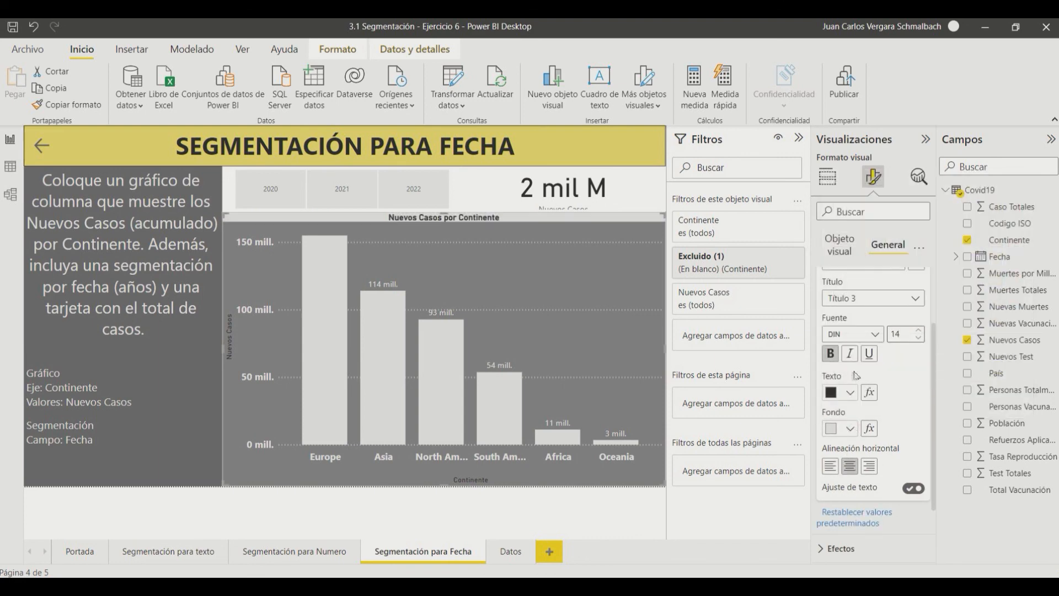
click(857, 393)
click(859, 223)
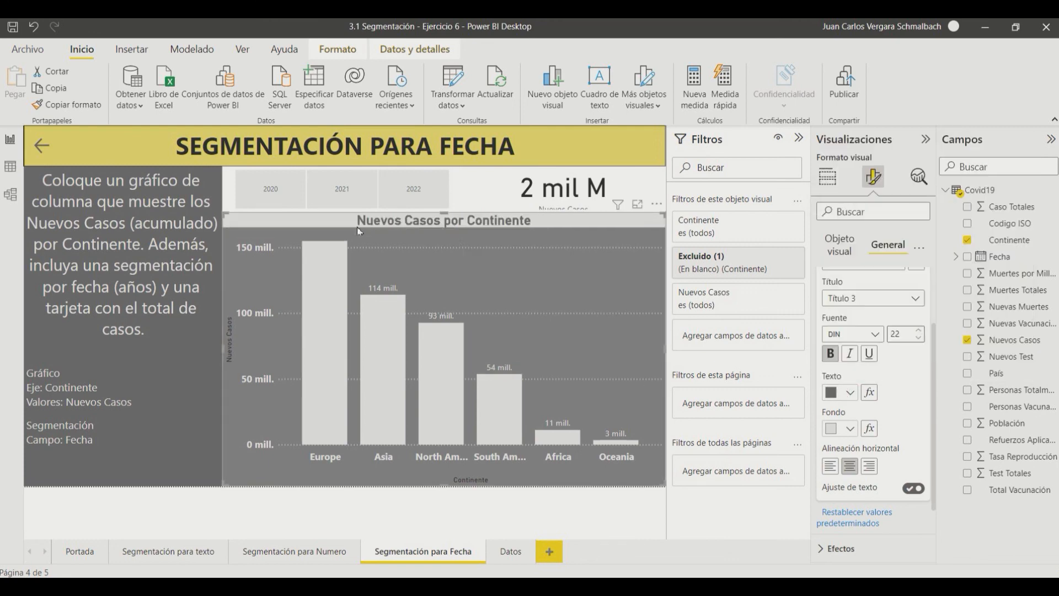
Set the year slicer's background to the medium-dark grey theme shade matching the column chart.
click(241, 182)
scroll(832, 380, up, 2)
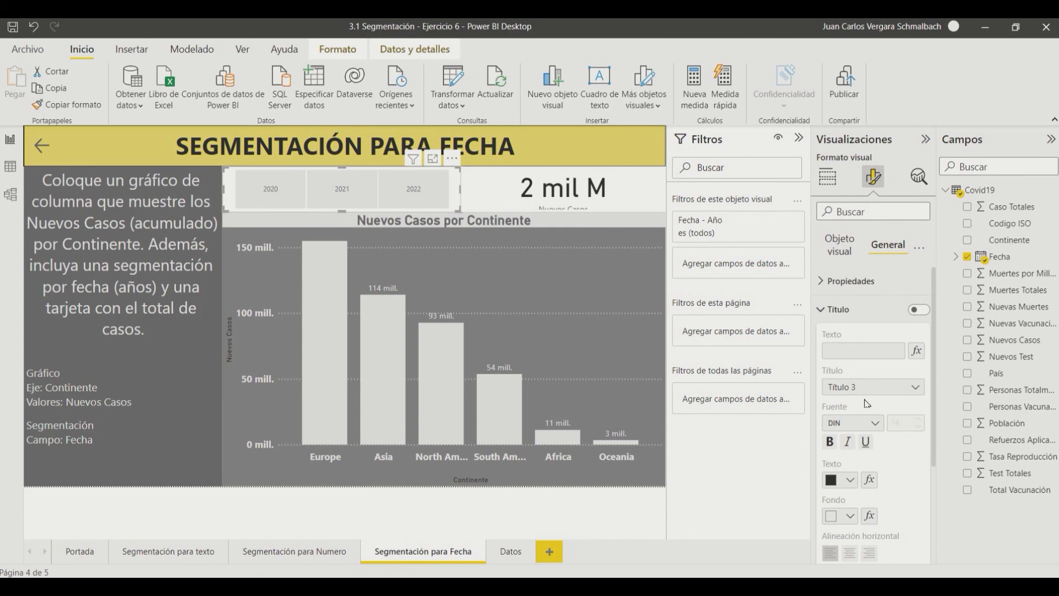
click(843, 310)
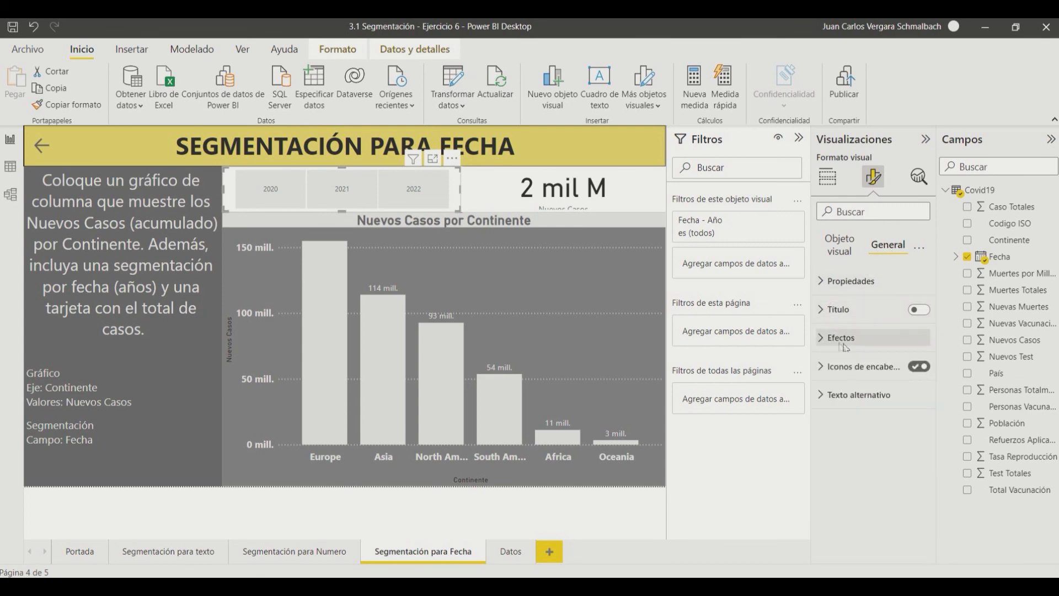
click(843, 338)
click(850, 401)
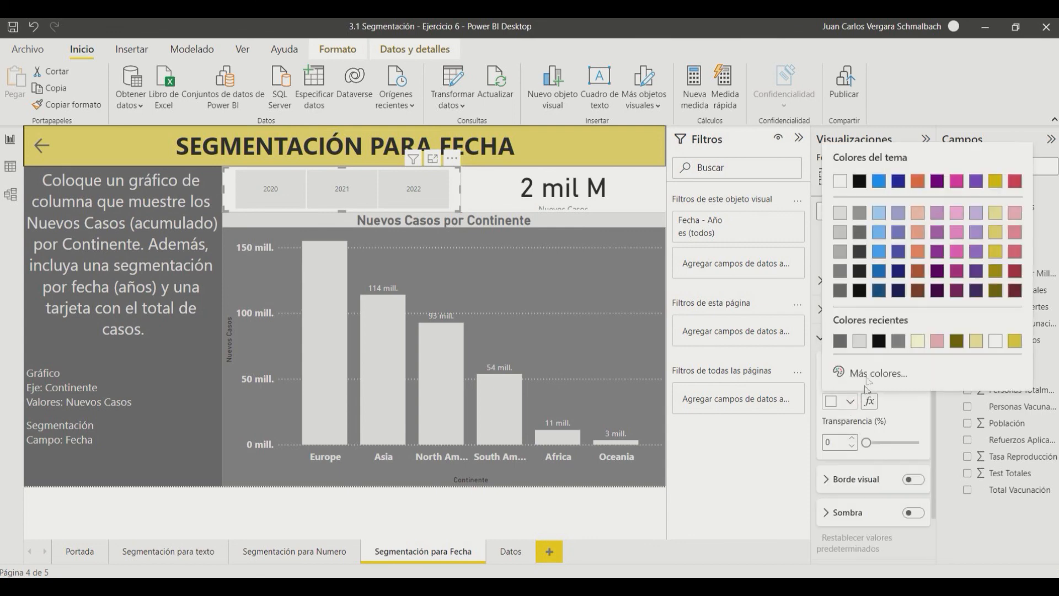
click(841, 271)
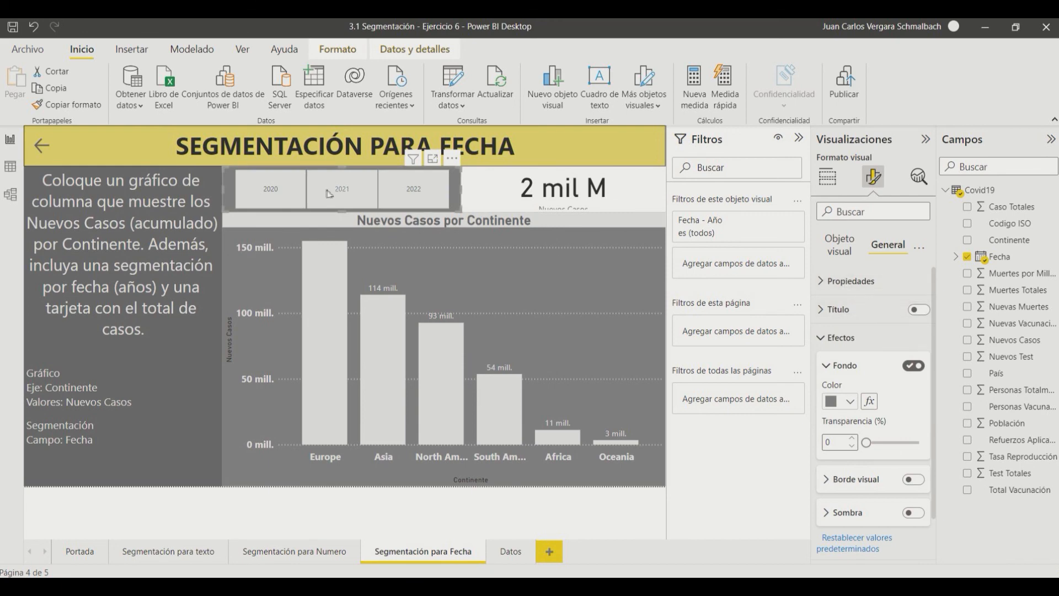
Make the year slicer's values bold and increase their font size.
click(836, 246)
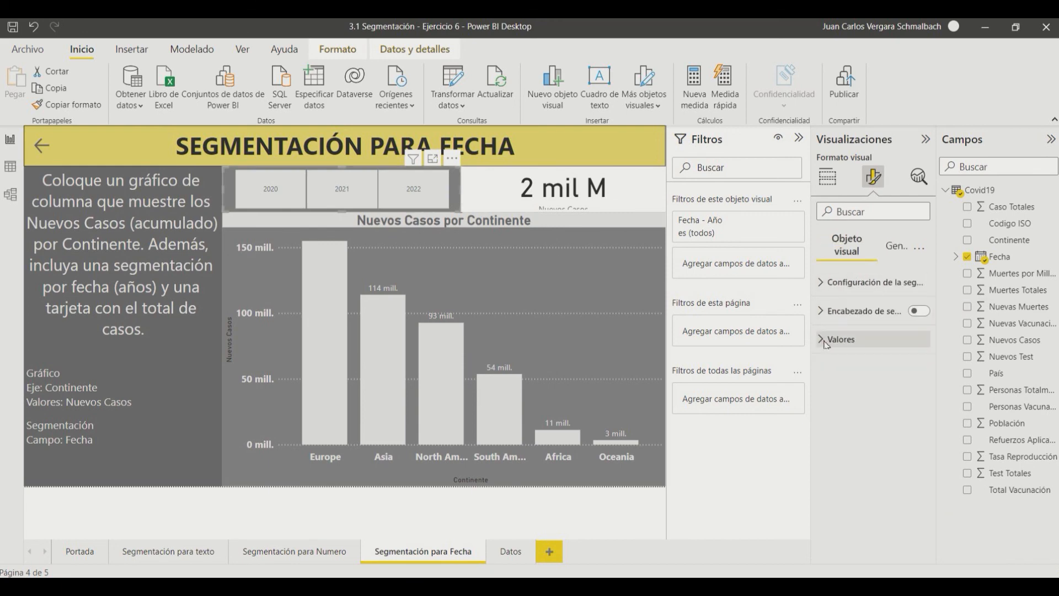
click(840, 338)
click(919, 399)
click(919, 399)
click(919, 399)
click(845, 366)
click(840, 338)
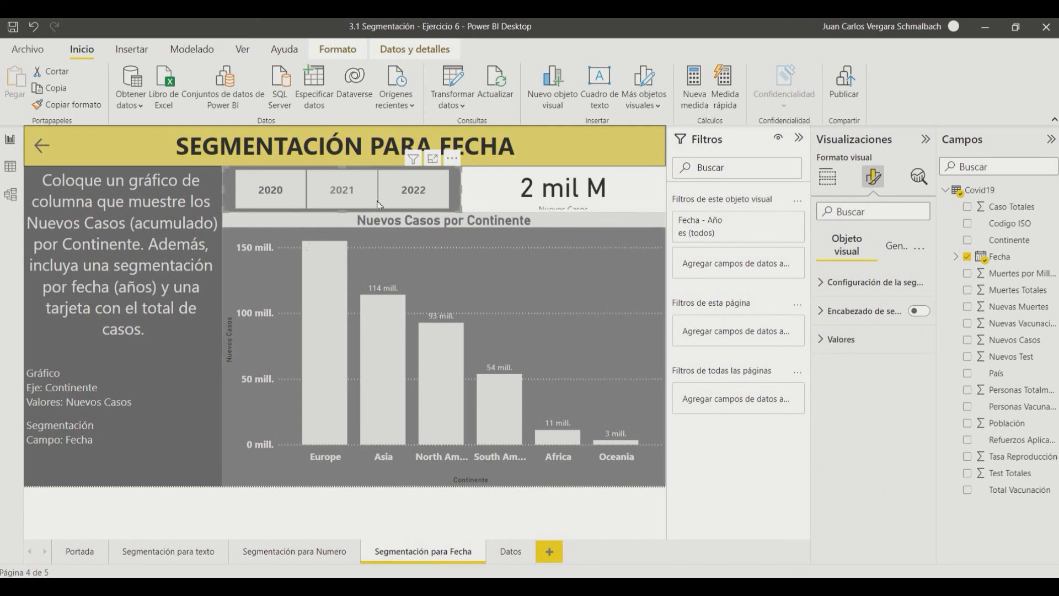
Set the new cases card's category label colour to the darkest grey shade of the white theme column.
click(479, 198)
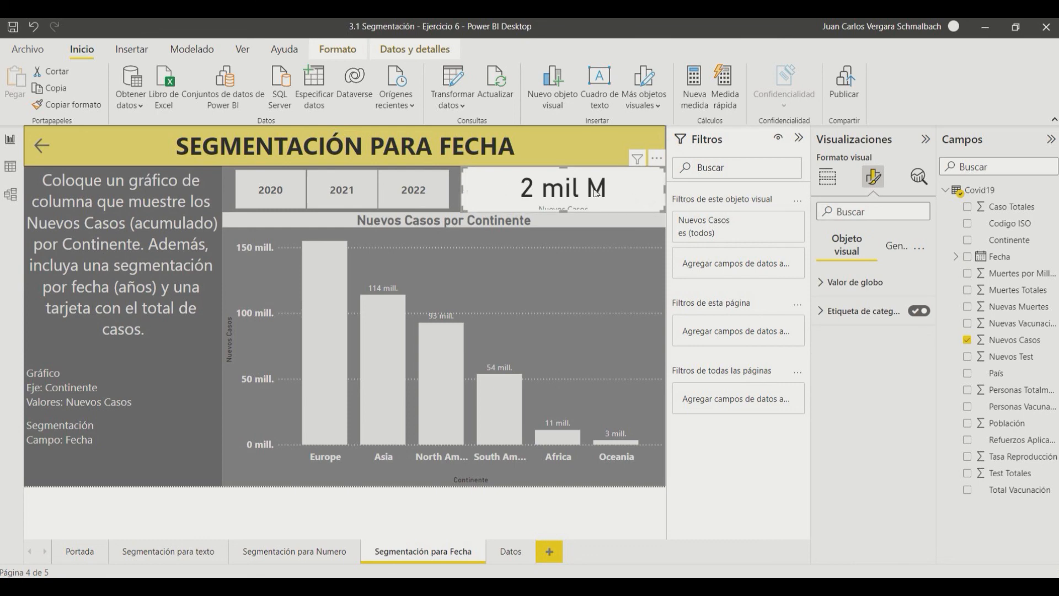
click(832, 314)
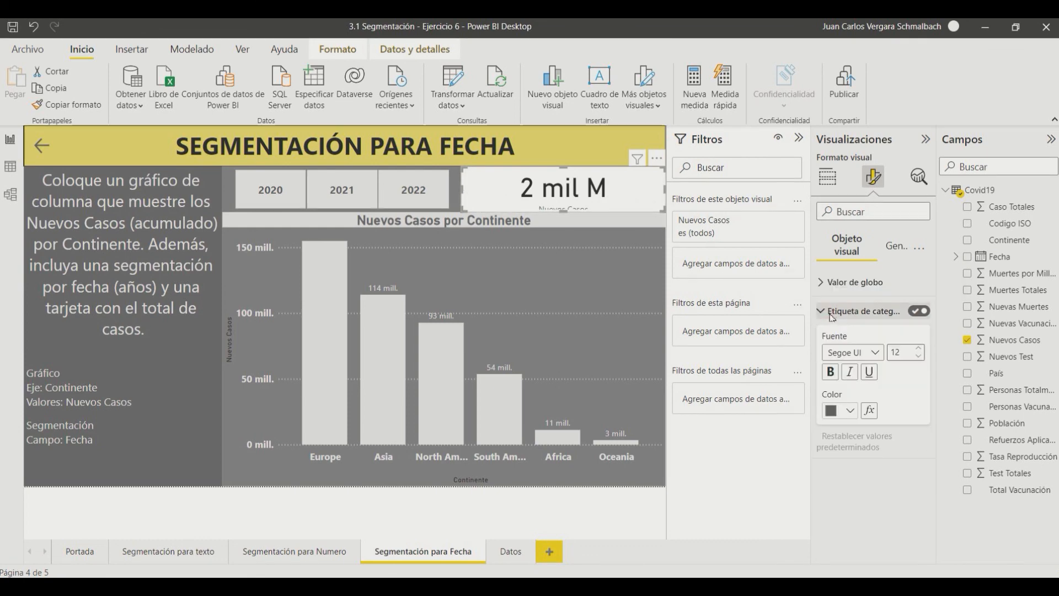
click(852, 411)
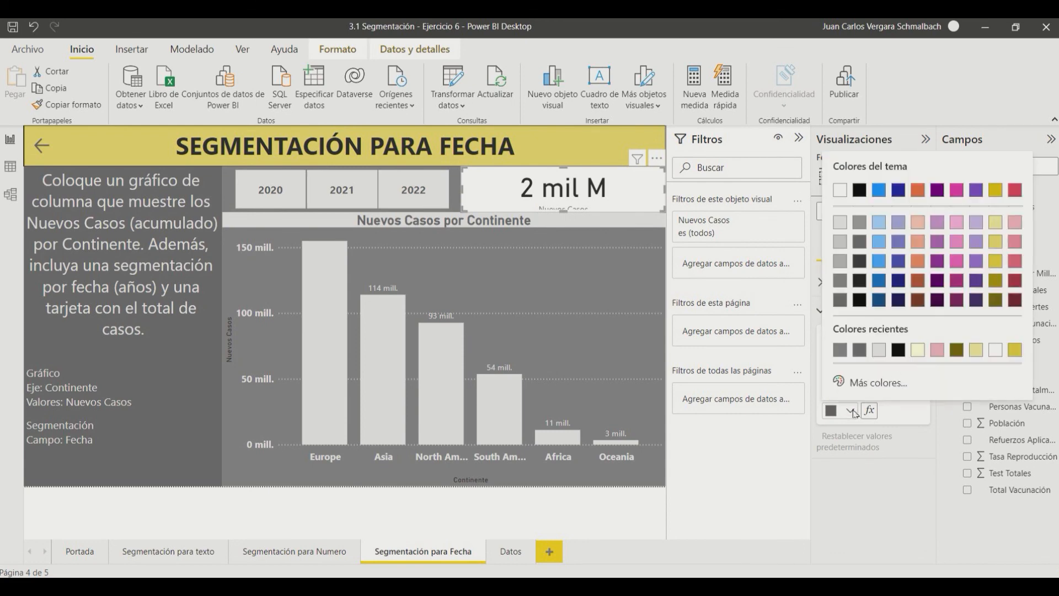
click(840, 302)
click(839, 309)
Reduce the card's callout value to font size 35.
click(840, 284)
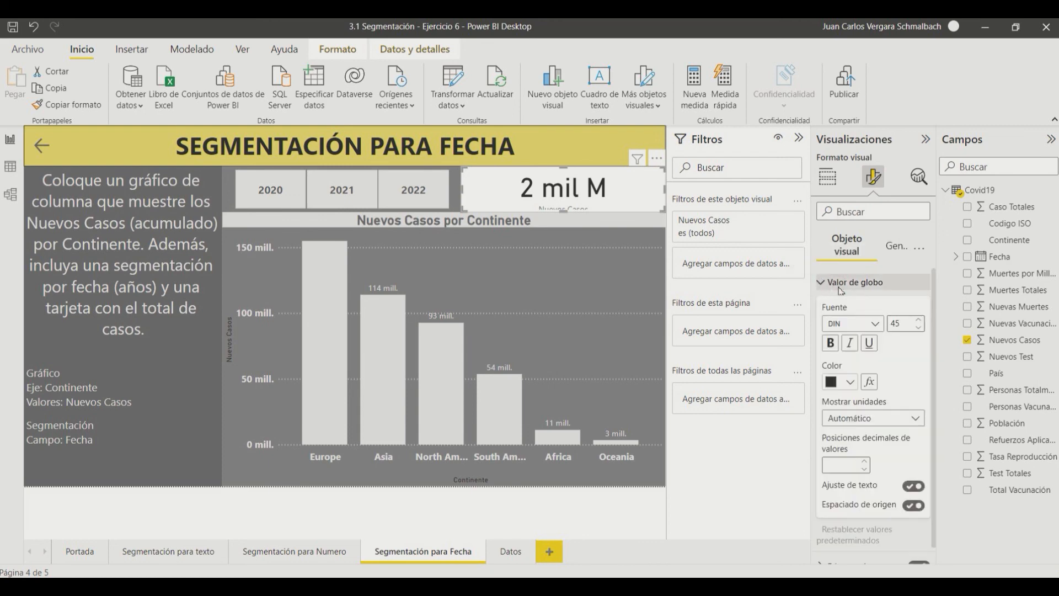
click(918, 328)
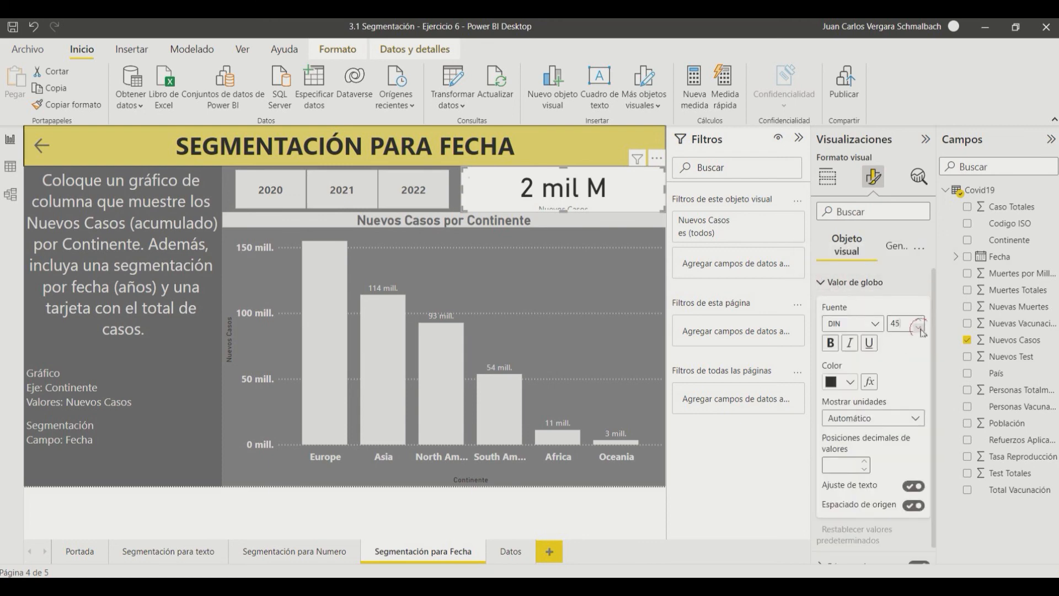
click(918, 327)
click(919, 327)
click(918, 327)
click(918, 328)
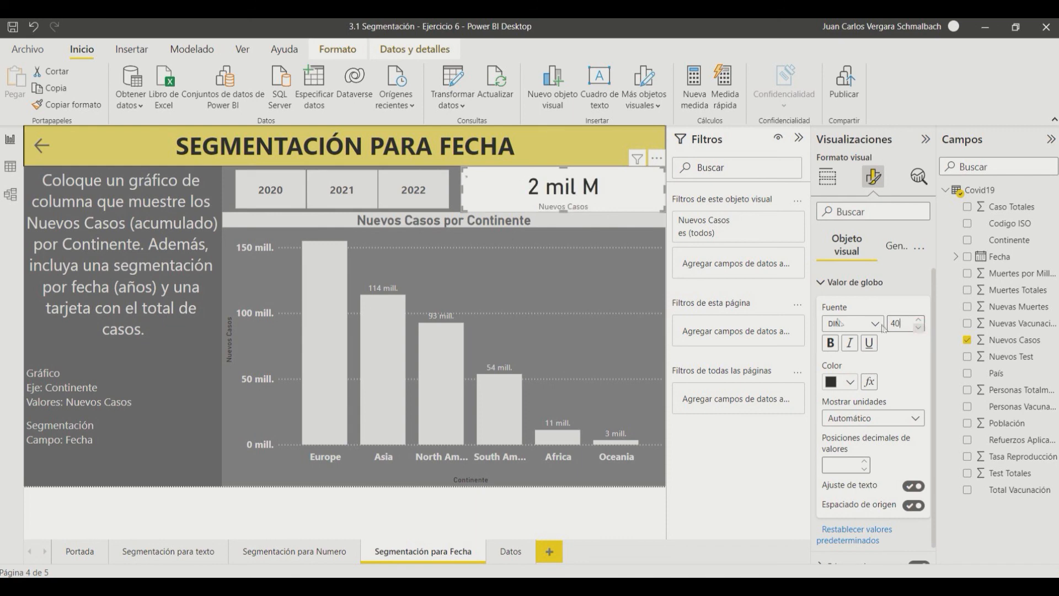
click(918, 327)
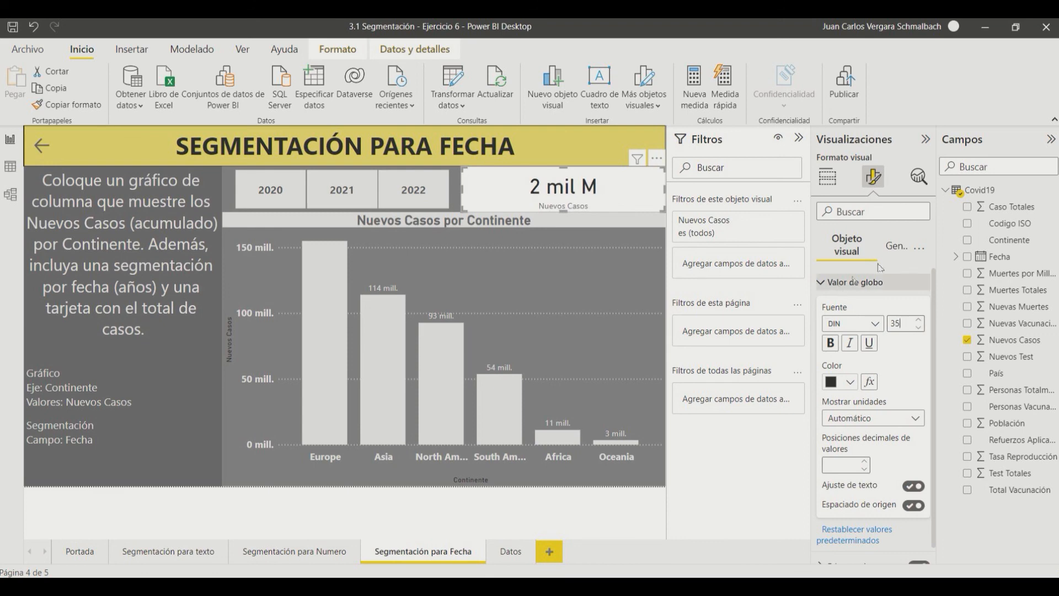
Set the new cases card's background to the lightest grey theme shade.
click(894, 246)
click(850, 401)
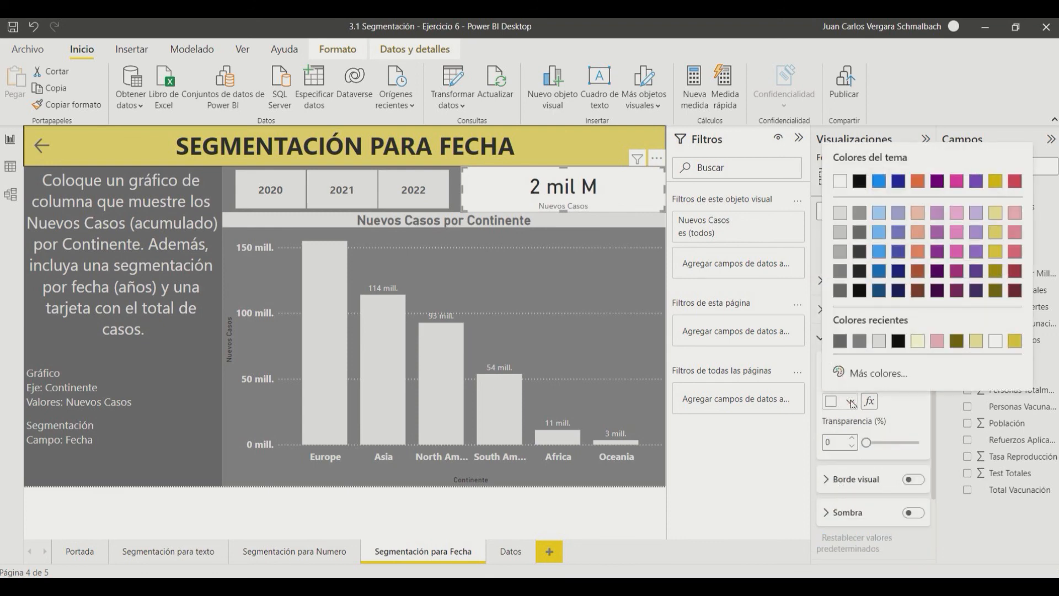
click(841, 290)
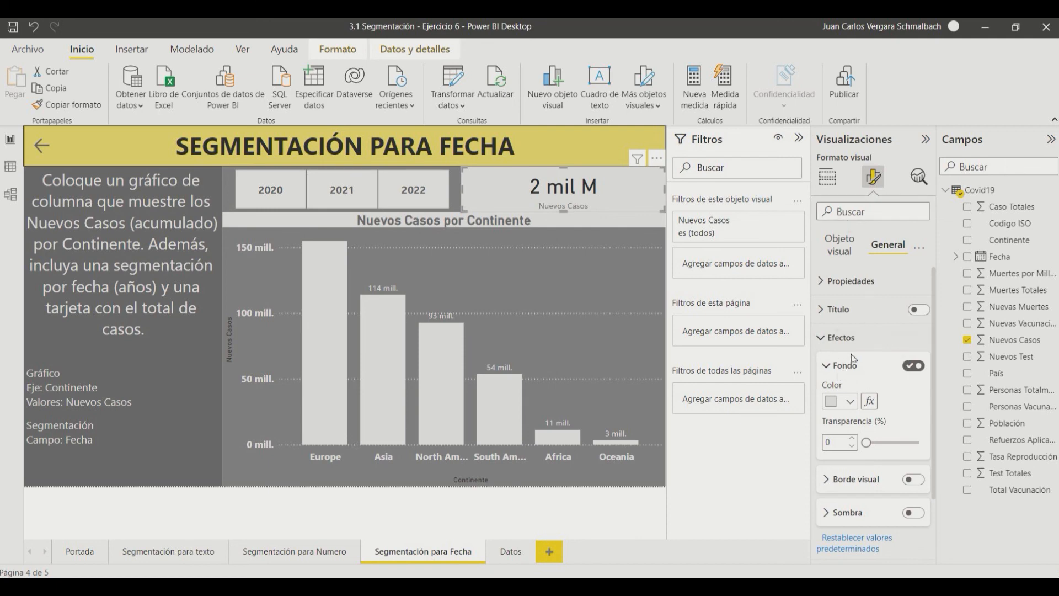
click(844, 338)
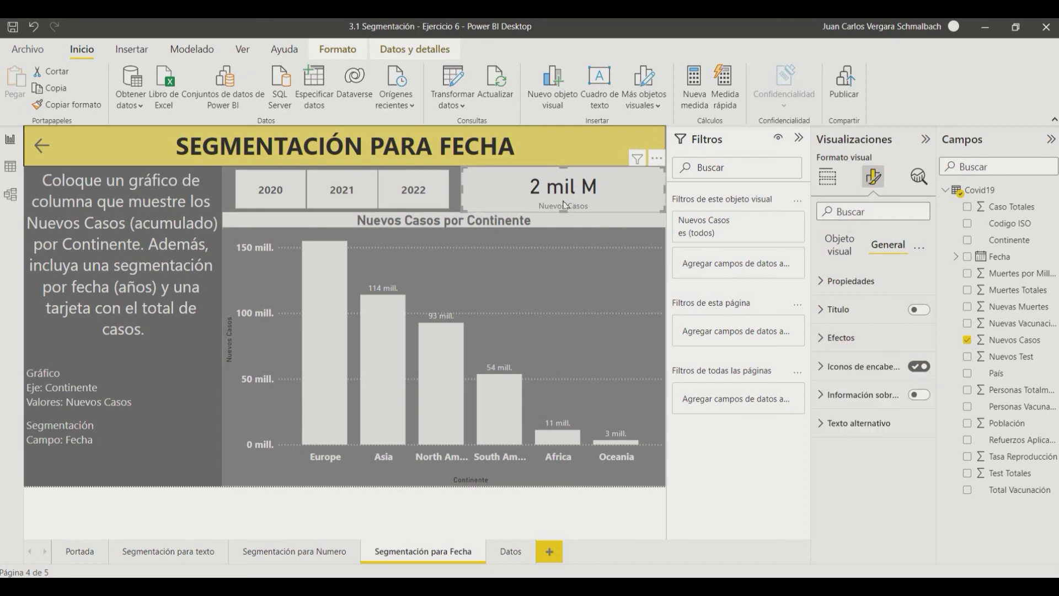
Set the display units of the card's callout value to Millones and deselect the card.
click(843, 244)
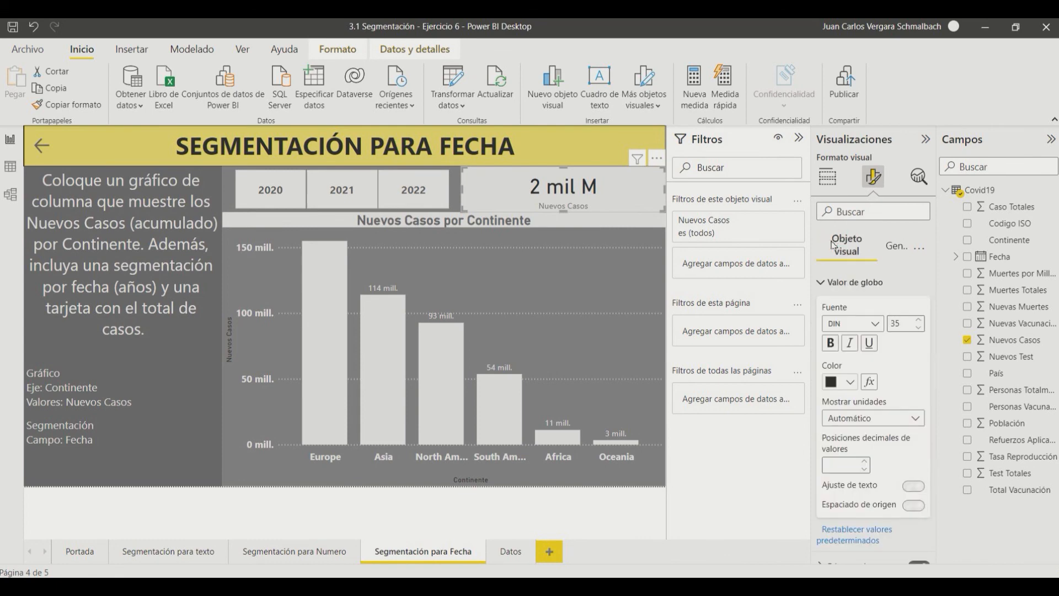
scroll(866, 370, down, 1)
scroll(865, 370, up, 1)
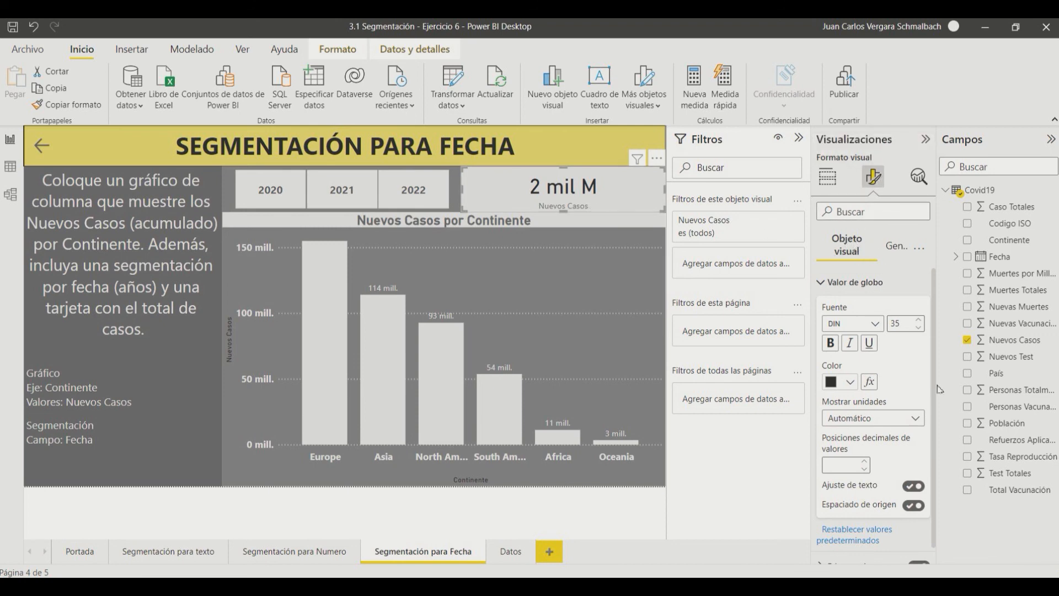
scroll(877, 389, down, 1)
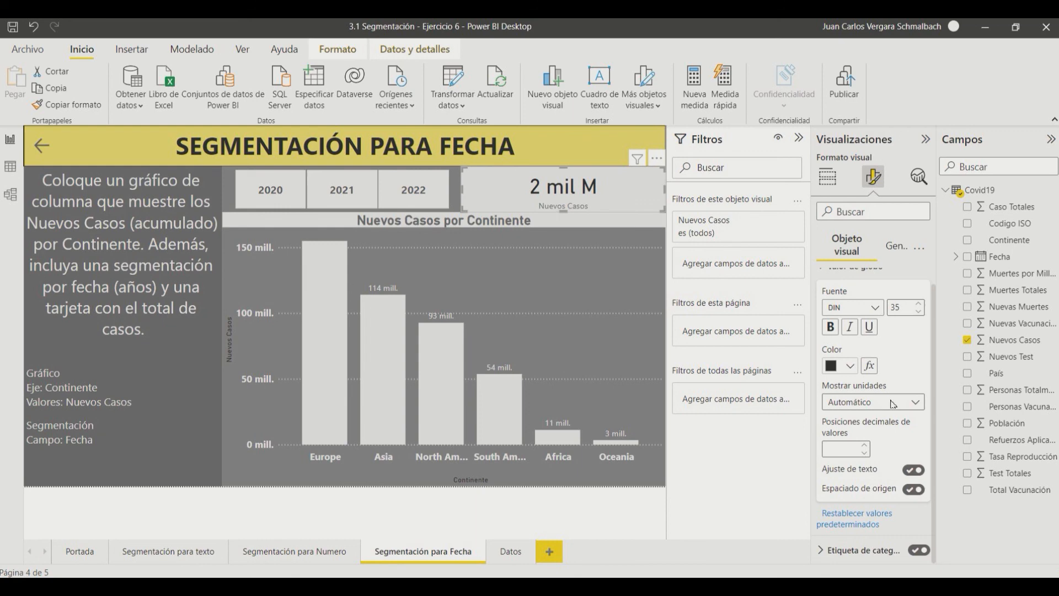
scroll(882, 403, up, 1)
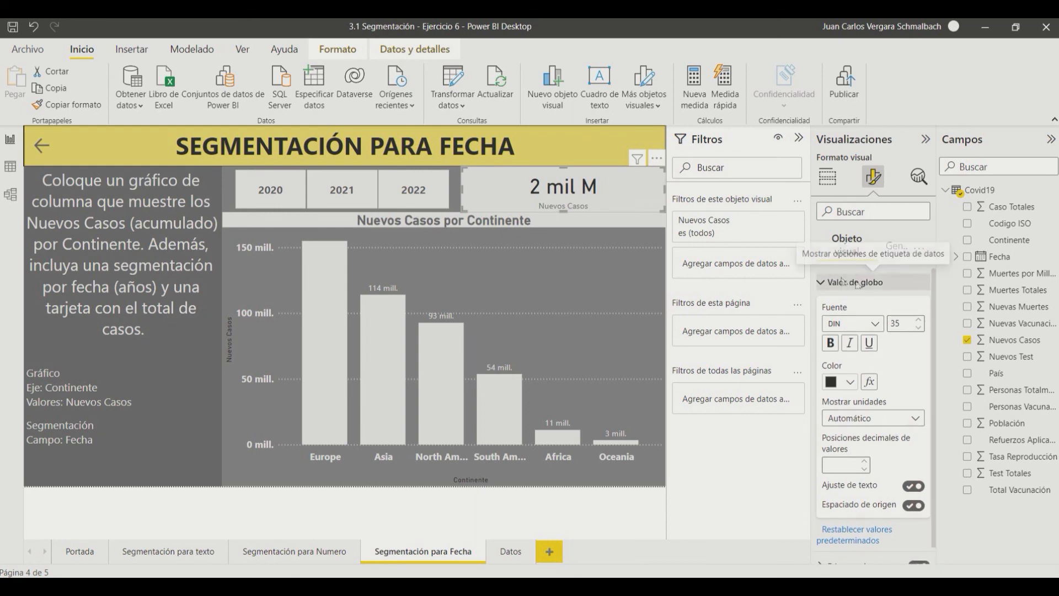
click(916, 420)
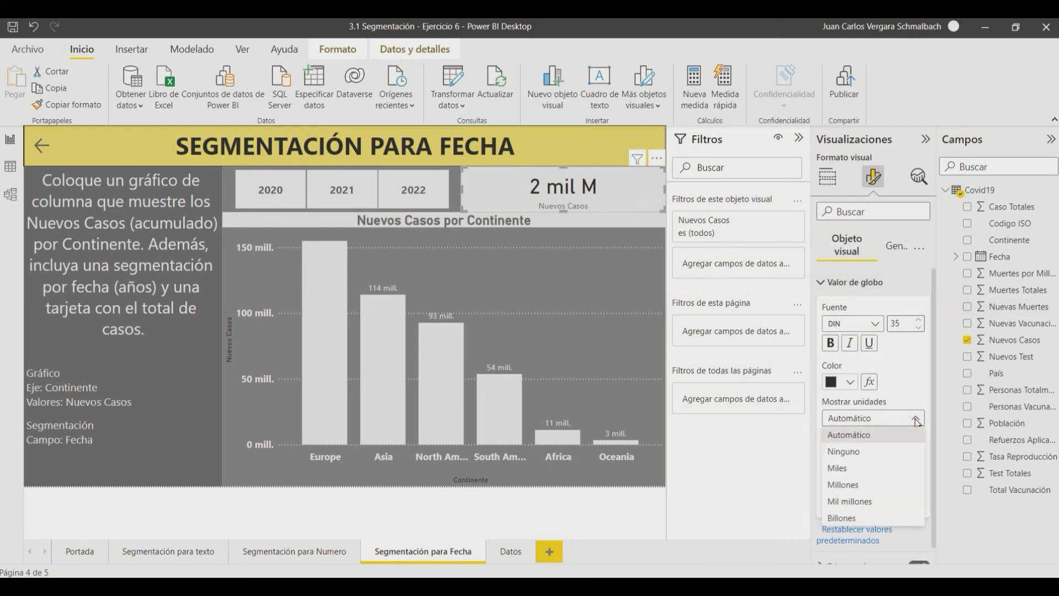
click(861, 486)
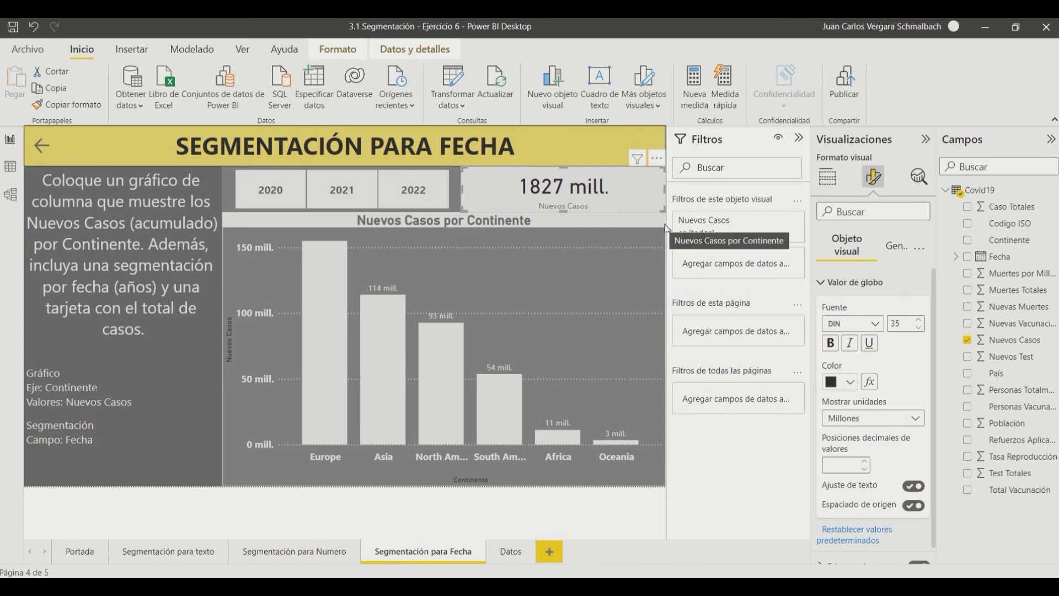
click(607, 506)
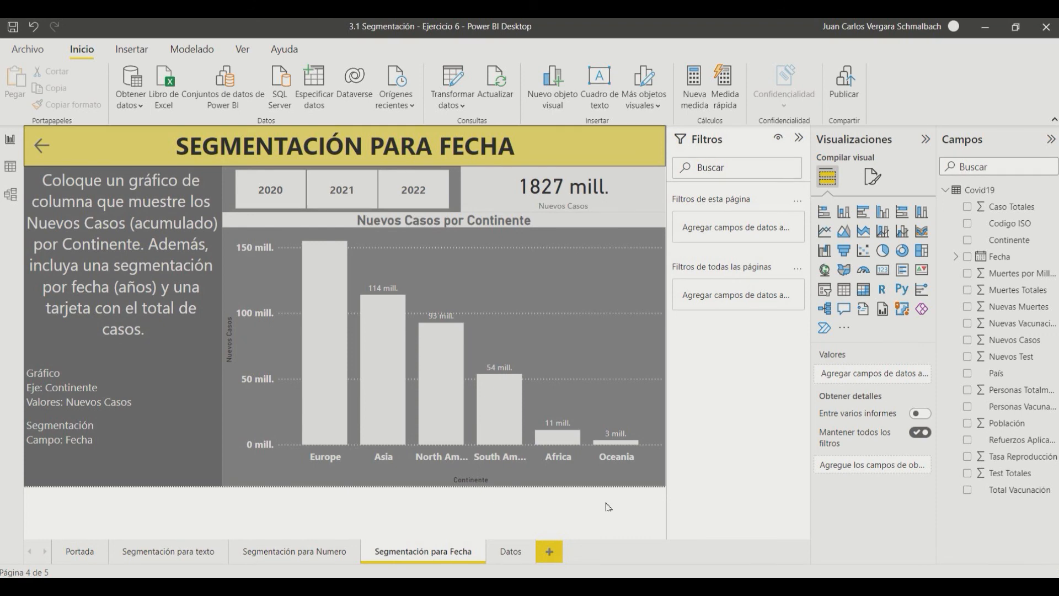